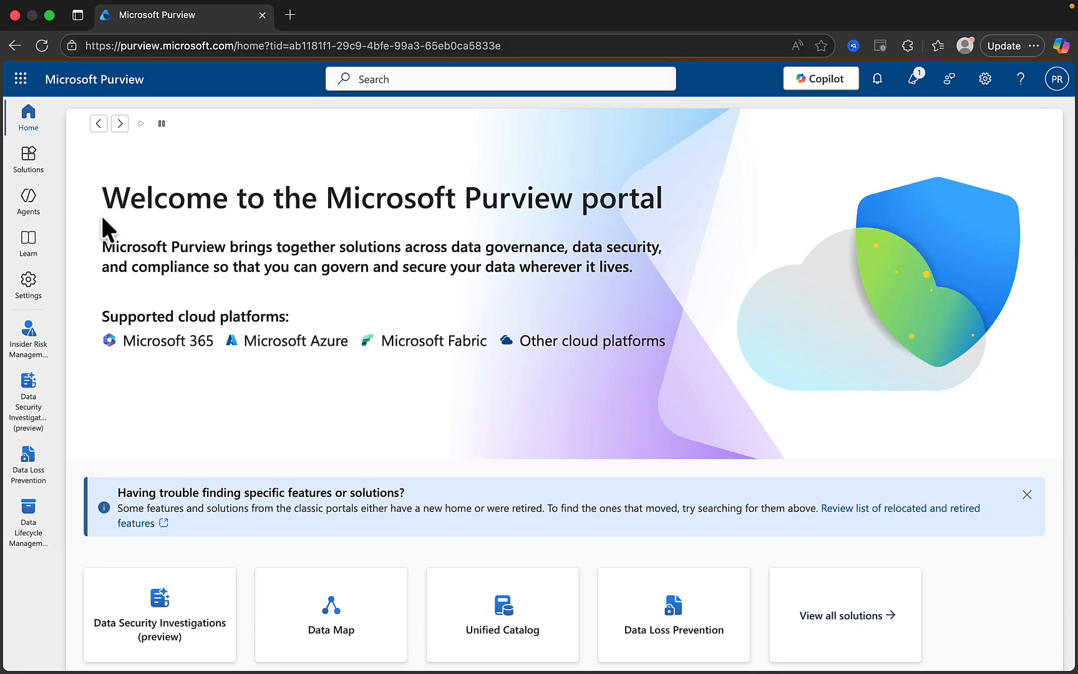
Open the retention policies in Data Lifecycle Management and start creating a new retention policy
left_click(28, 167)
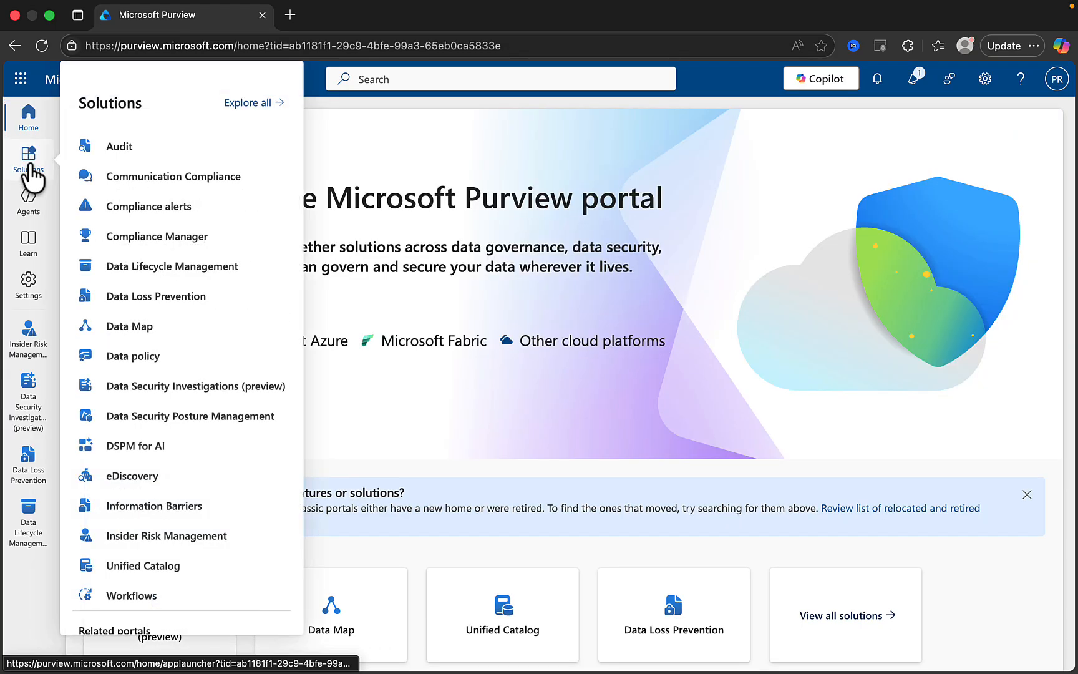
left_click(185, 269)
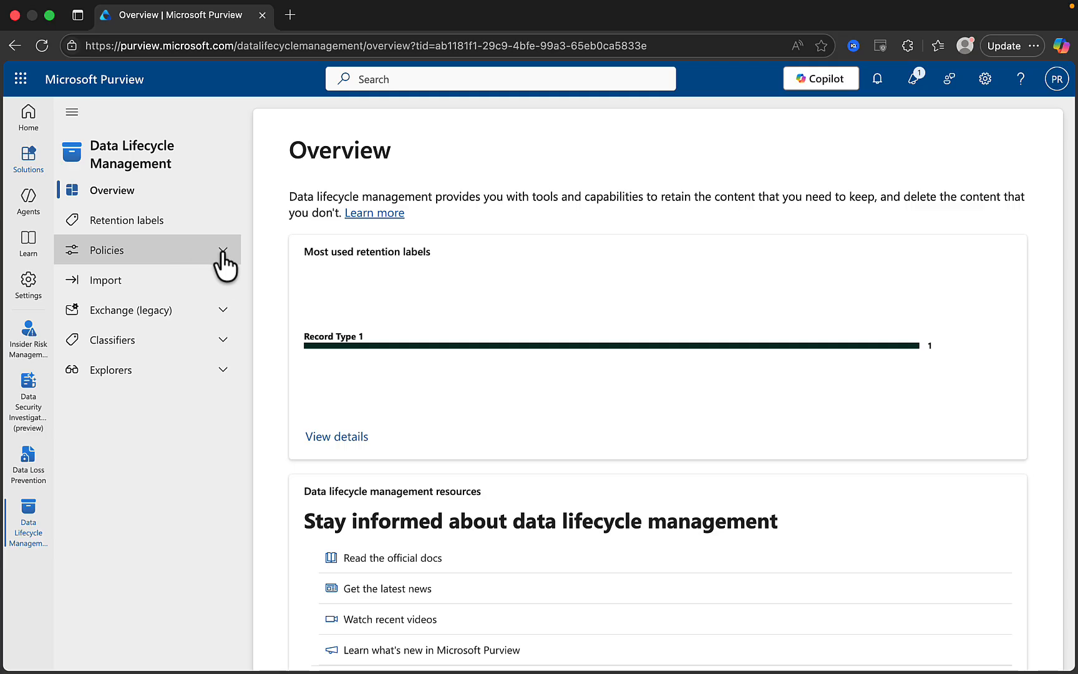
left_click(222, 251)
left_click(185, 297)
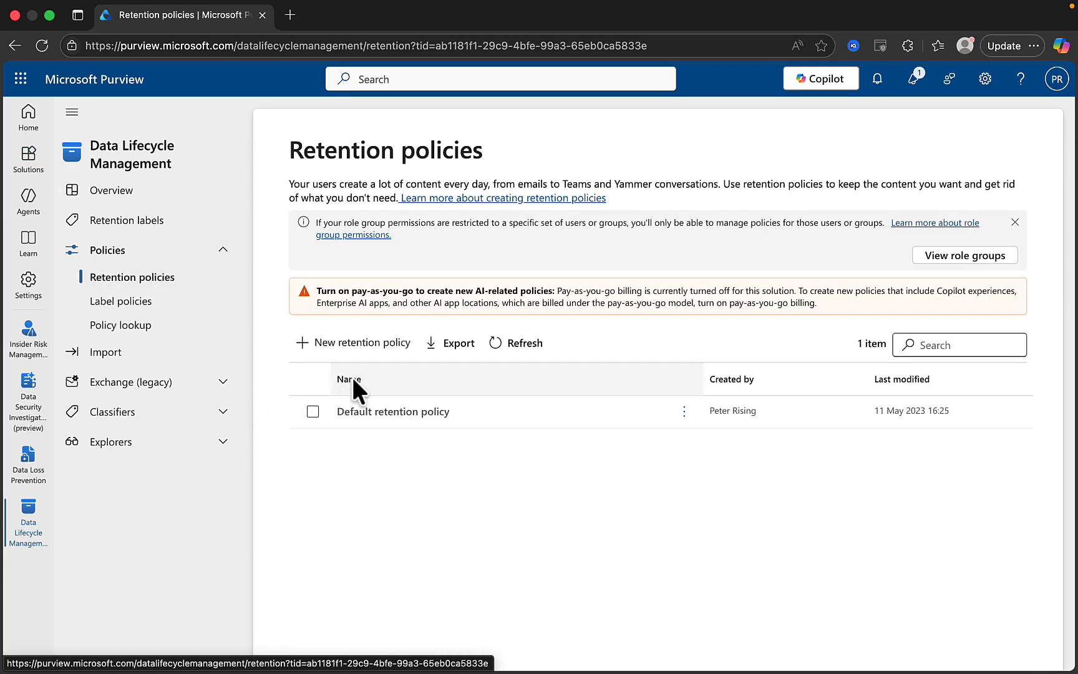
left_click(351, 344)
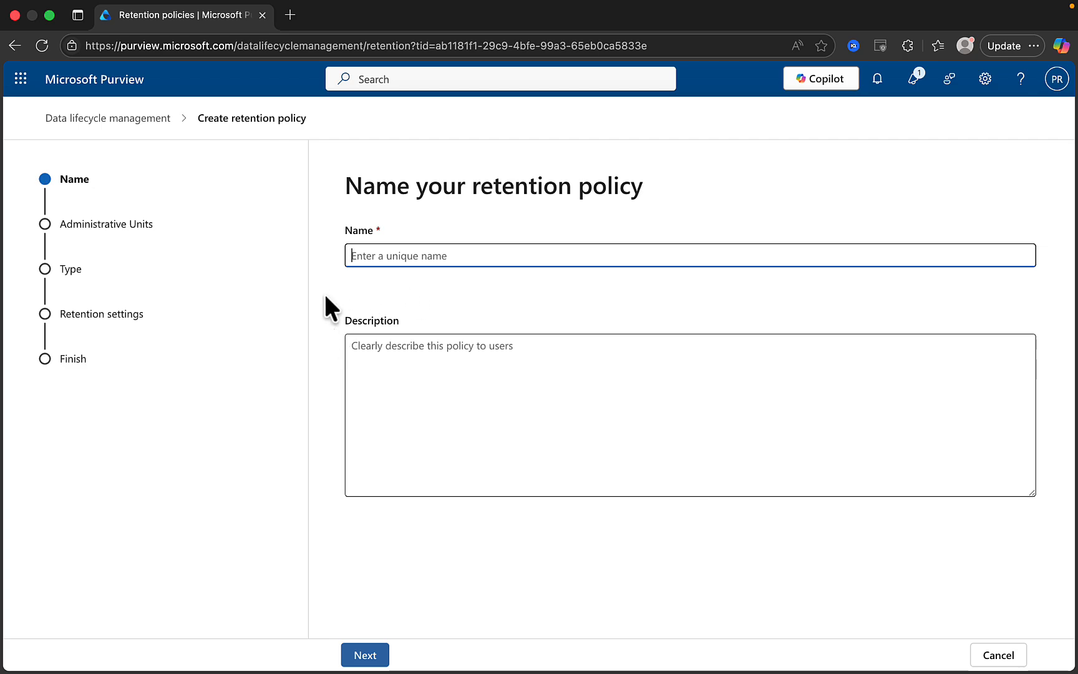
Name the policy "New Retention Policy", leave its description blank, and continue to the administrative units
type("New")
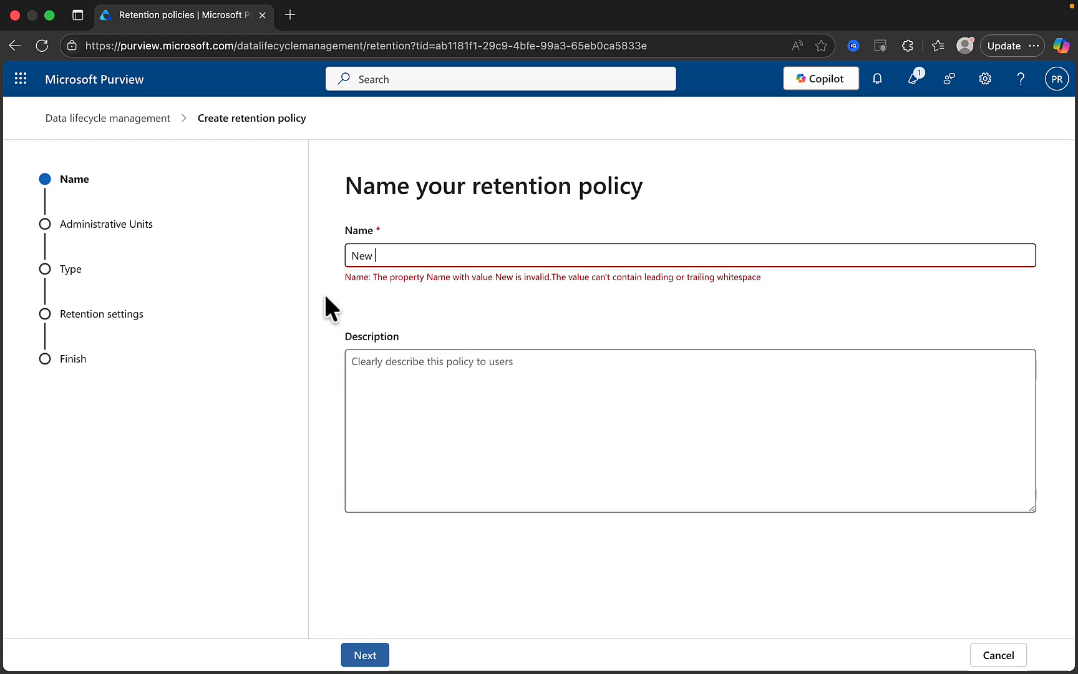
type(" Retent")
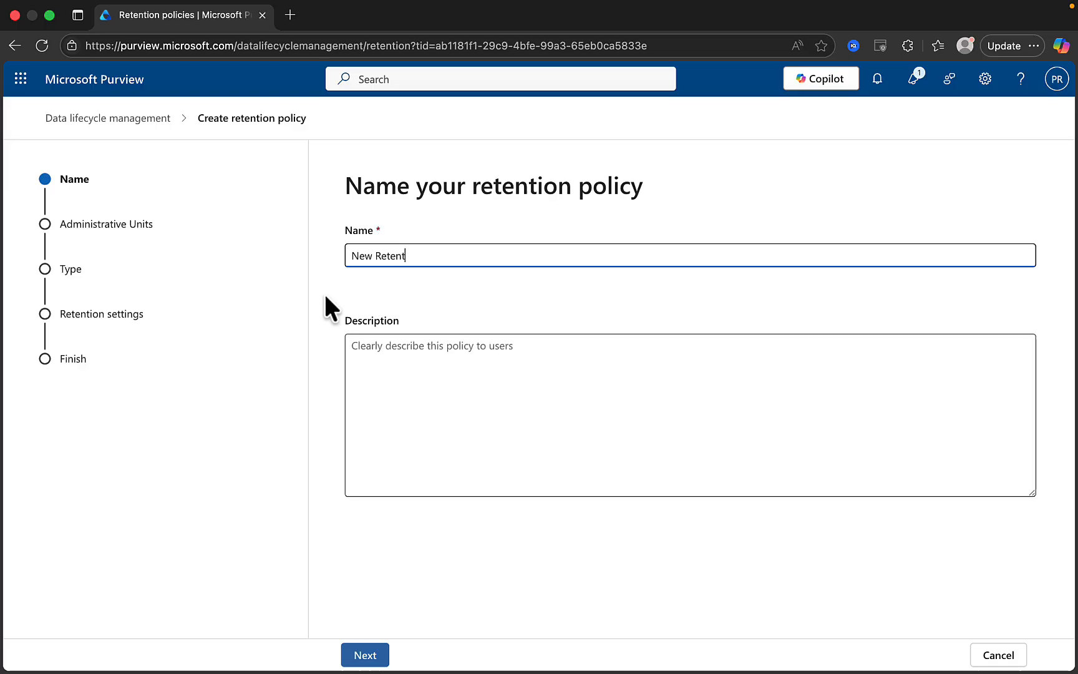
type("ion Policy")
left_click(374, 348)
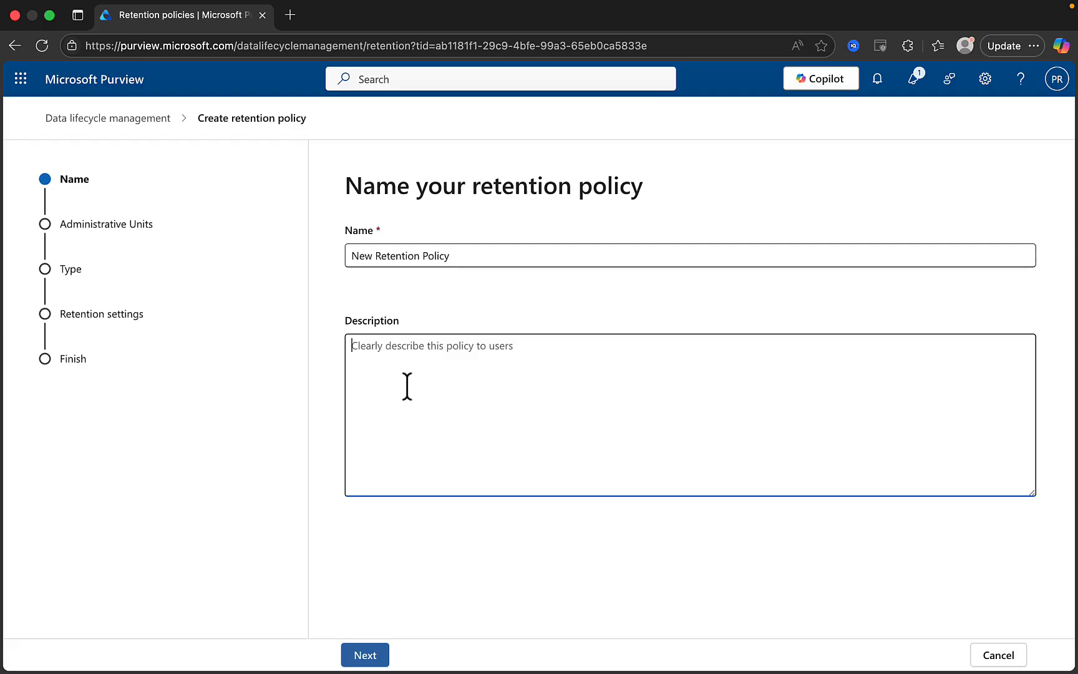
left_click(367, 654)
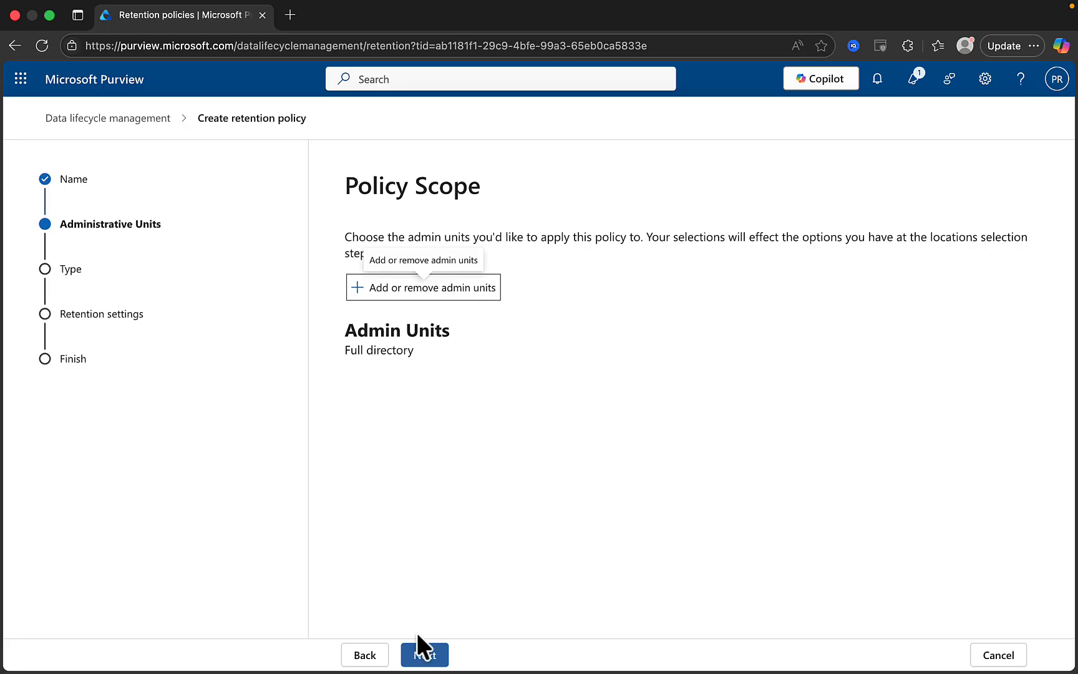
Keep the Full directory admin scope, set the policy type to Static, and proceed to choosing locations
left_click(427, 652)
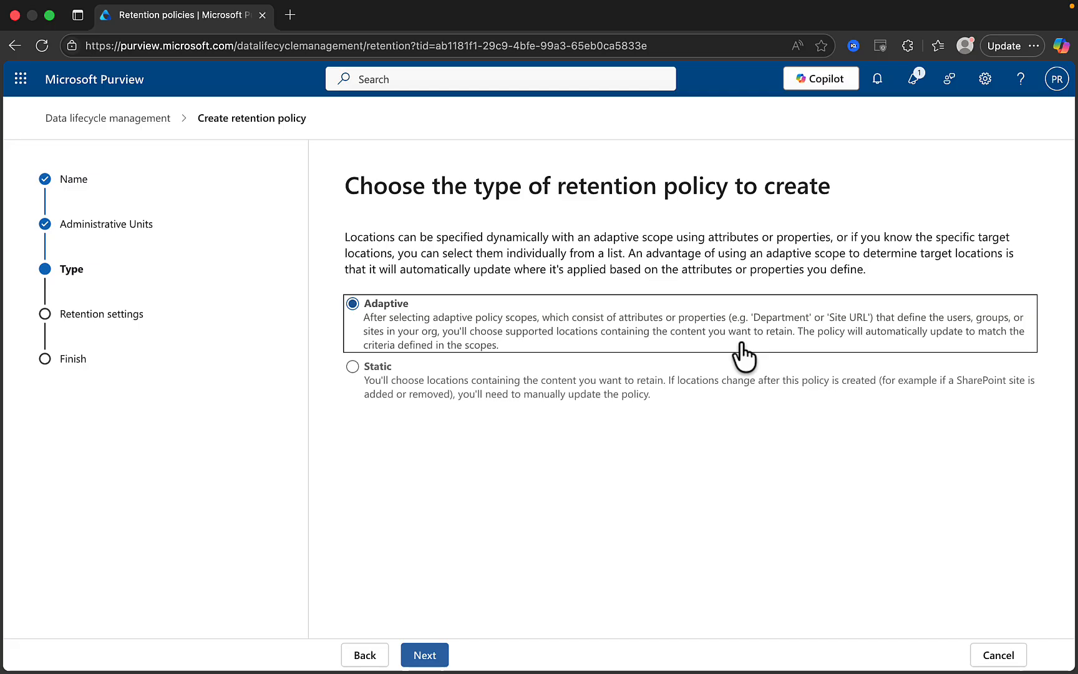
left_click(356, 376)
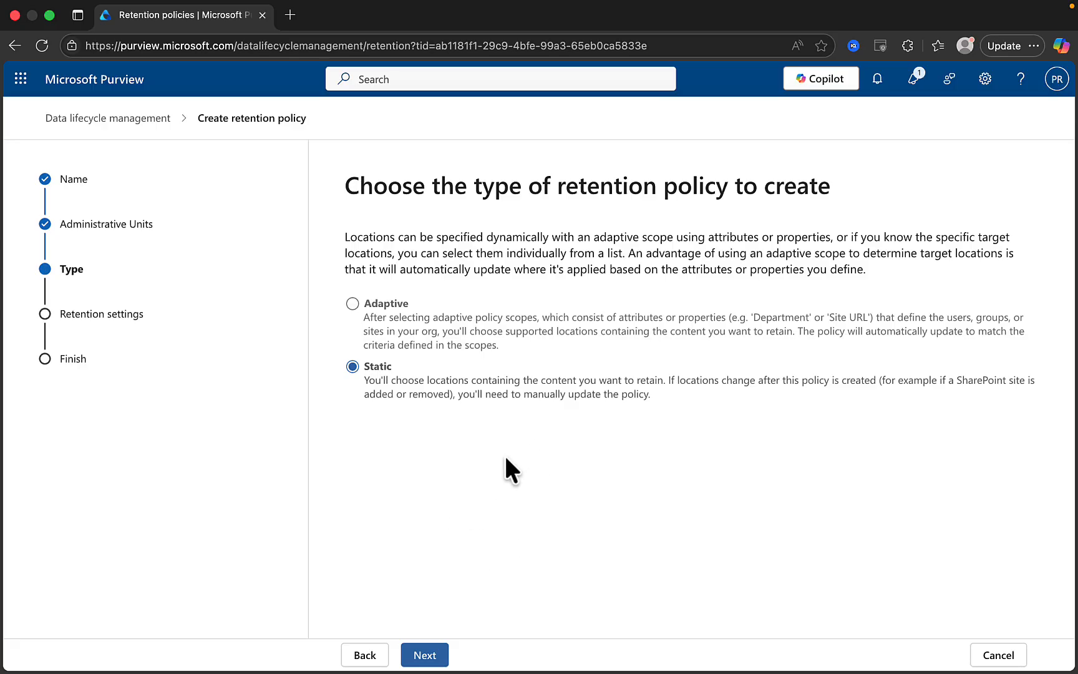
left_click(425, 656)
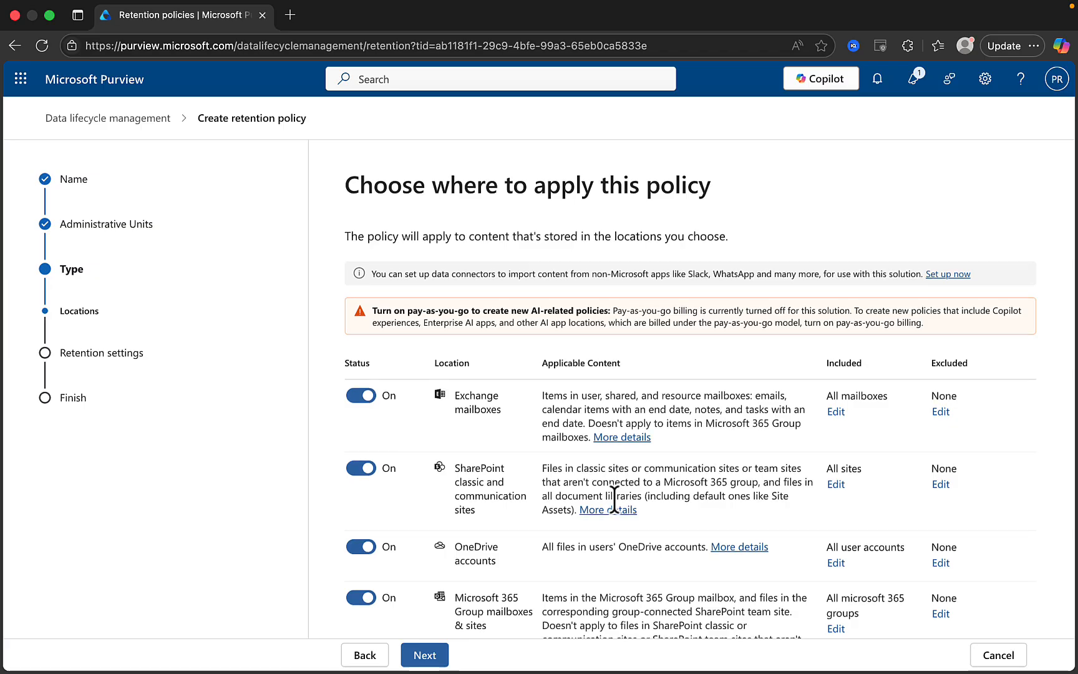
Examine the list of locations the policy can apply to, from Exchange mailboxes to Other AI apps
scroll(614, 499, "down", 2)
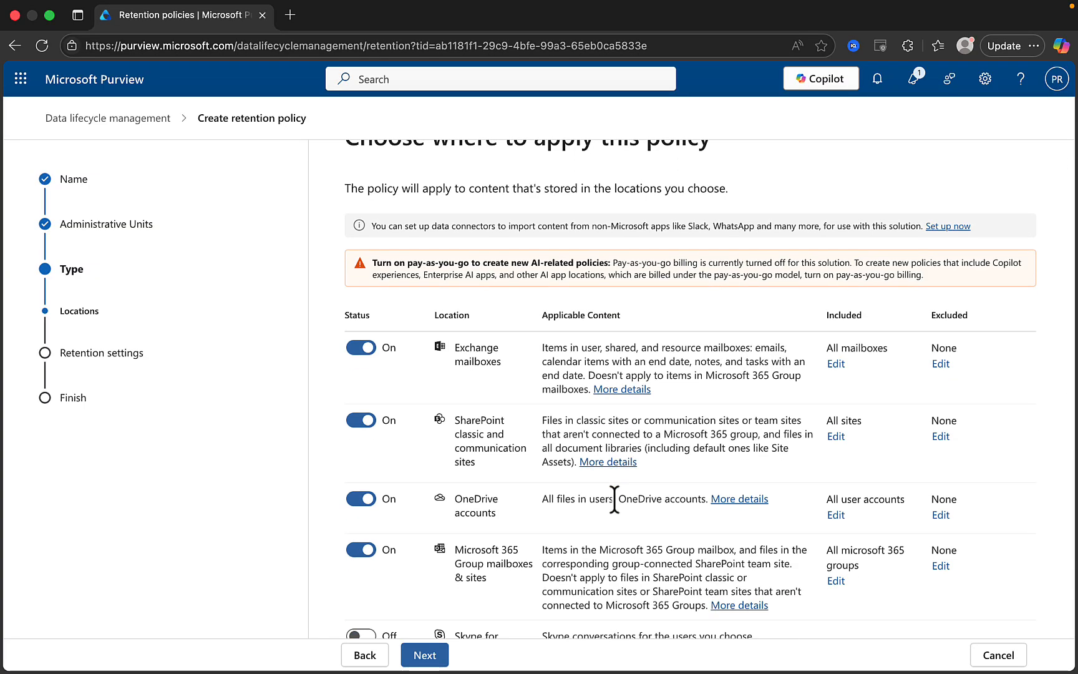
scroll(615, 500, "up", 1)
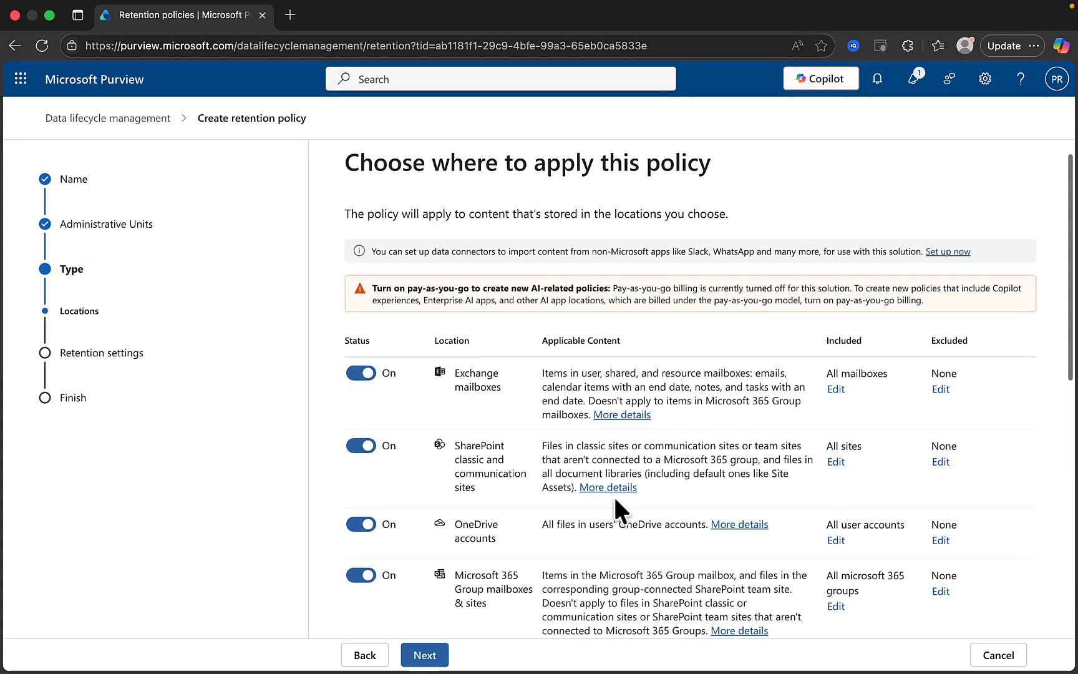
scroll(615, 499, "down", 5)
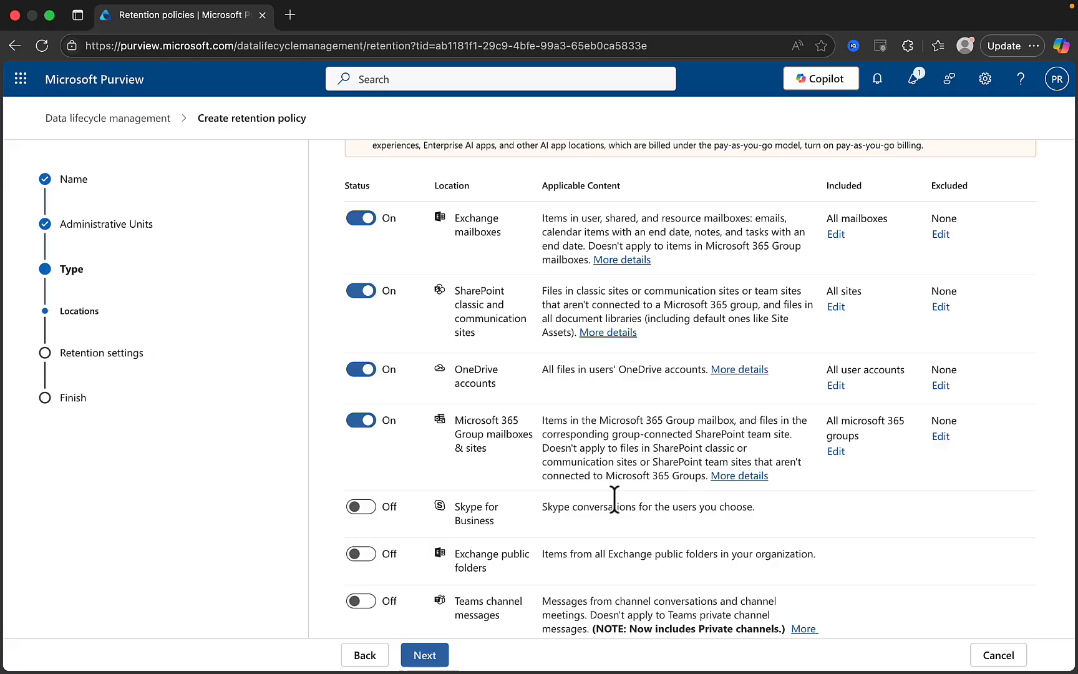
scroll(614, 500, "up", 2)
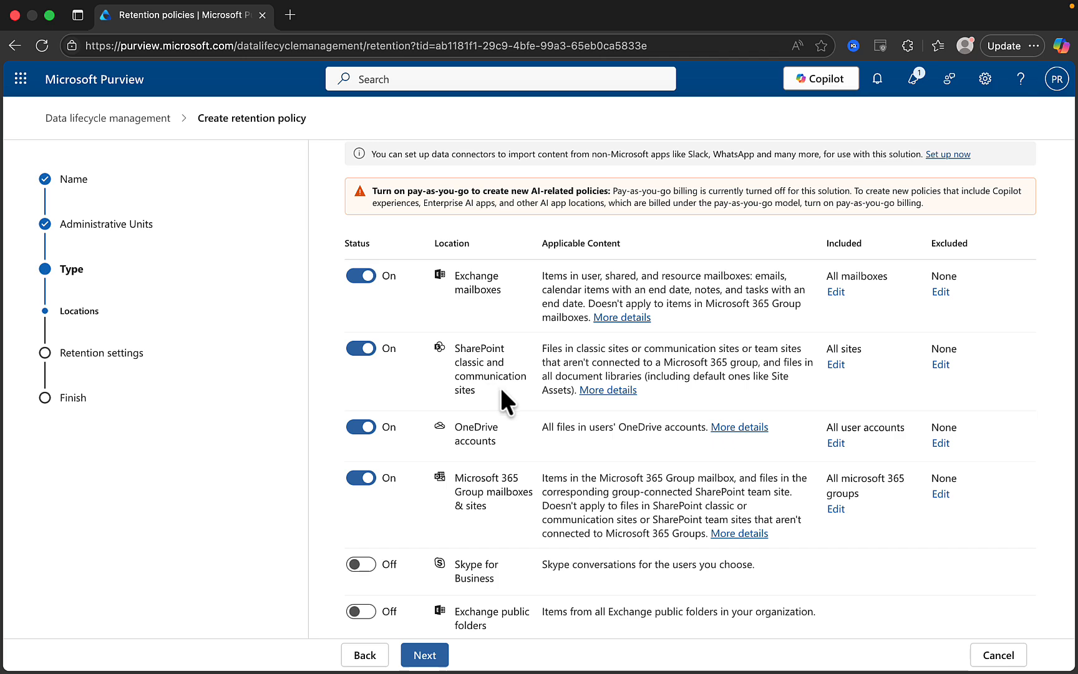
scroll(500, 386, "down", 4)
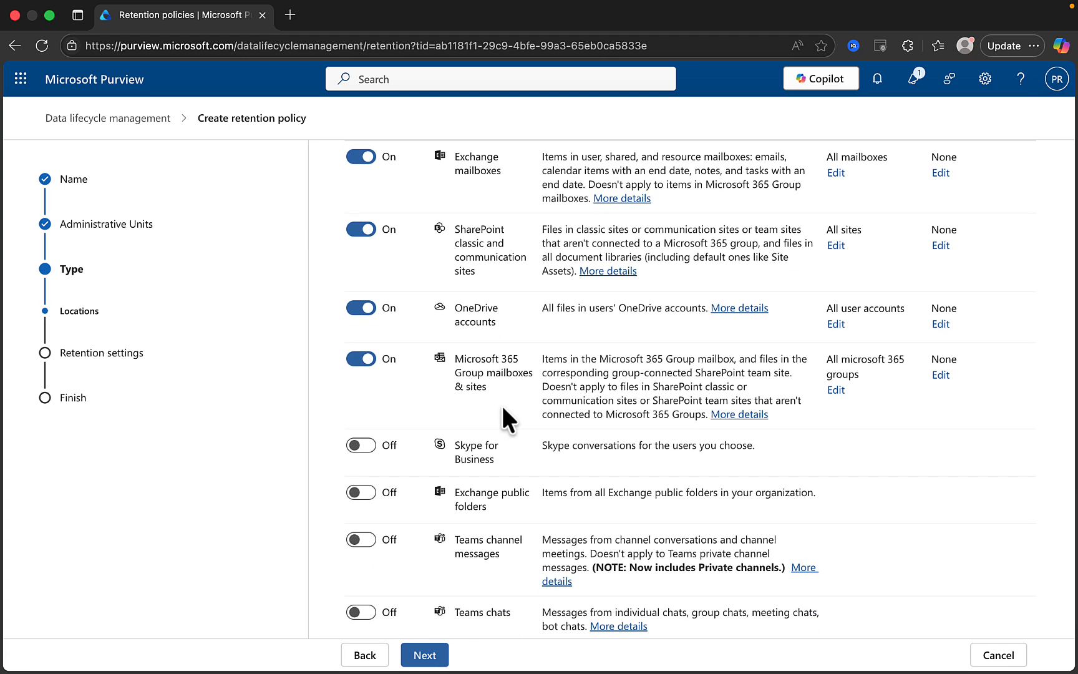
scroll(501, 404, "down", 1)
scroll(506, 427, "down", 3)
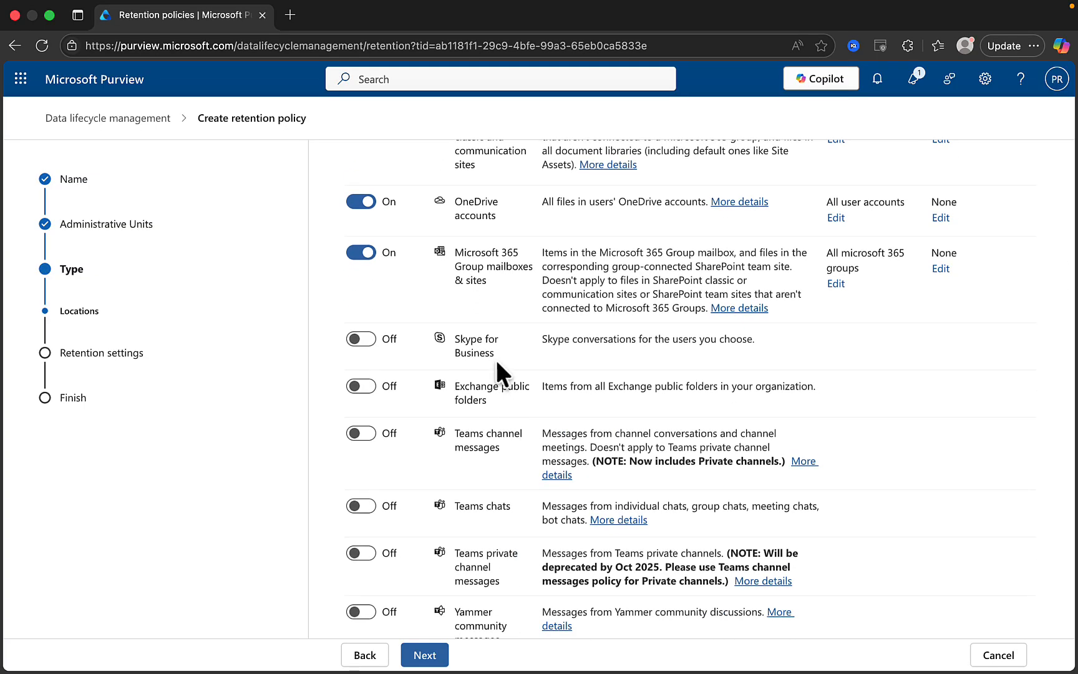
scroll(493, 396, "down", 3)
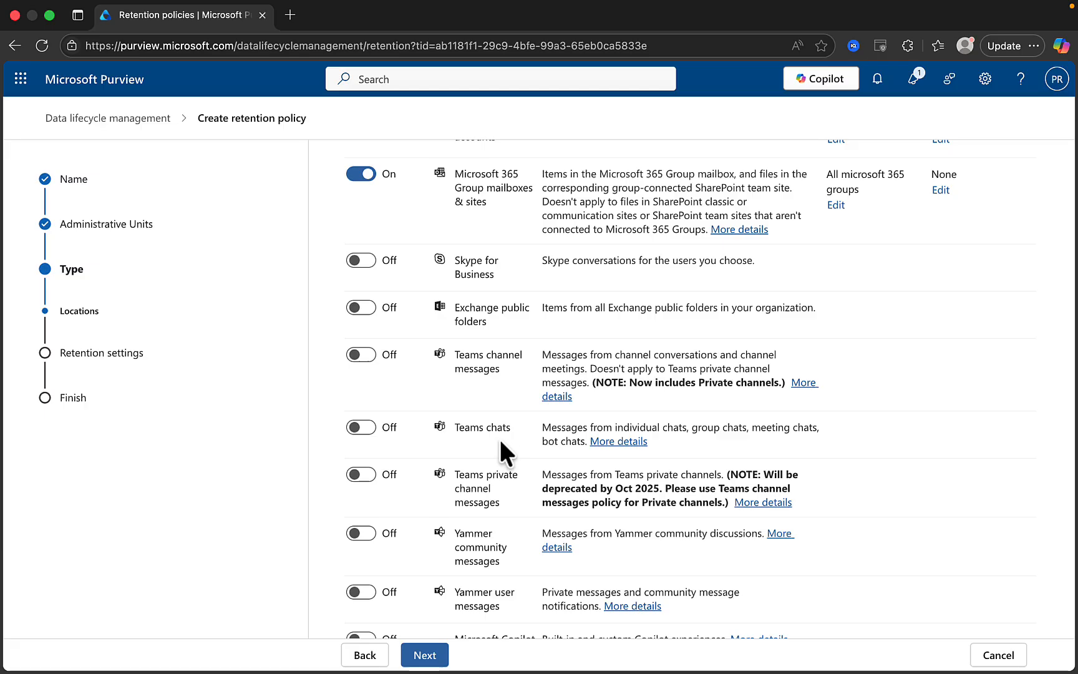
scroll(506, 494, "down", 5)
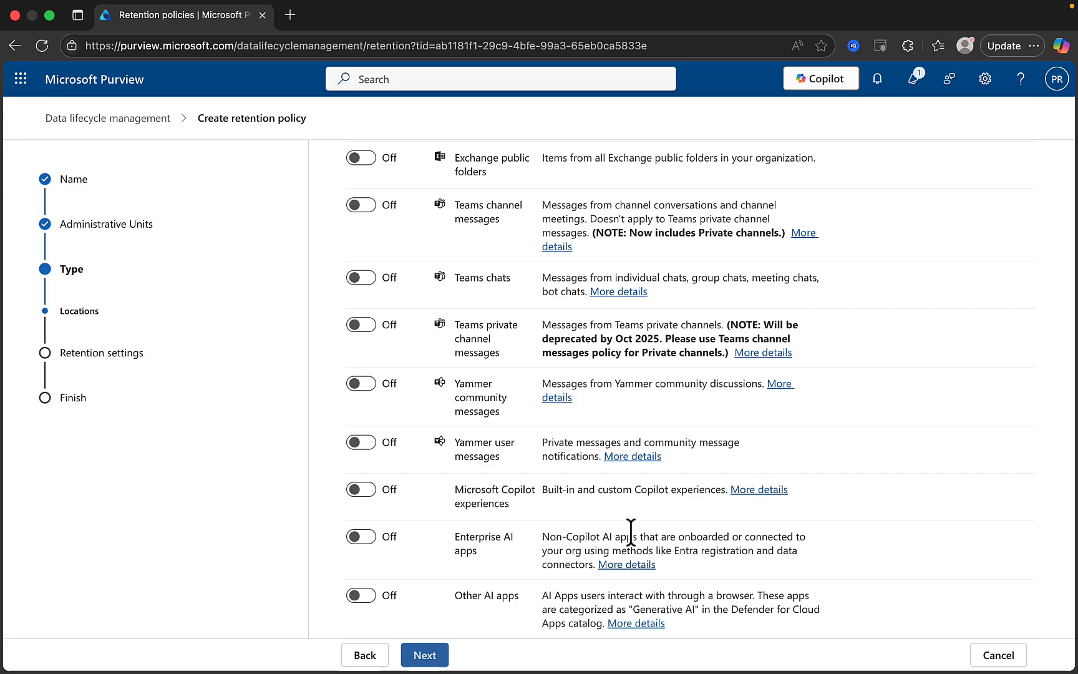
scroll(586, 426, "up", 5)
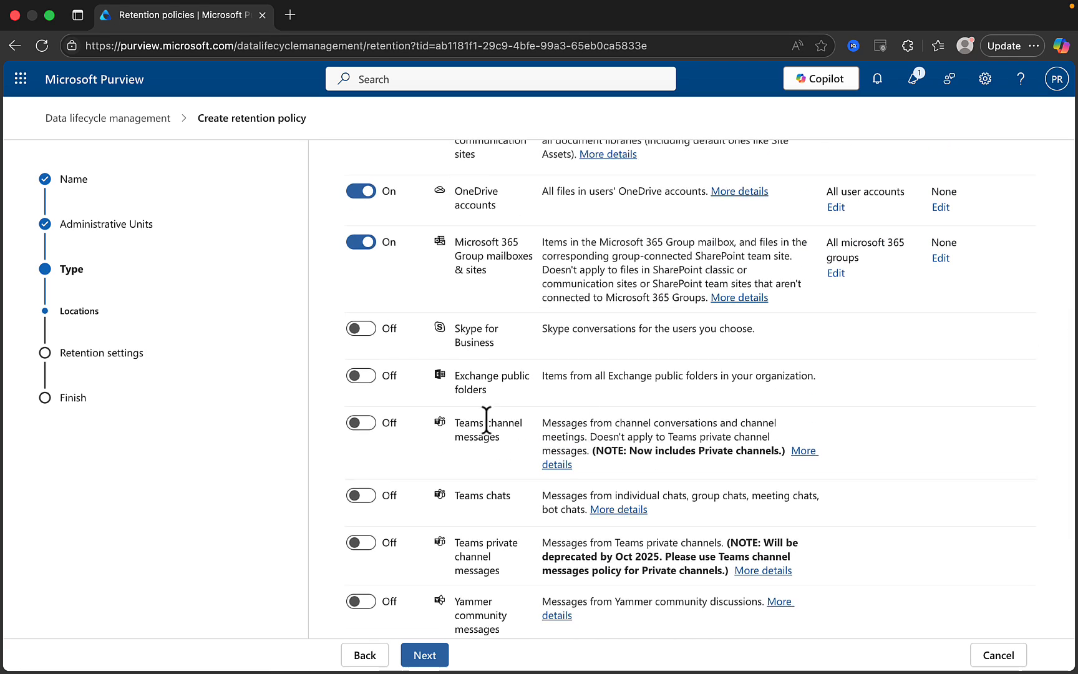
Switch the policy's locations from the default set to Teams channel messages and check the other locations' status
left_click(362, 423)
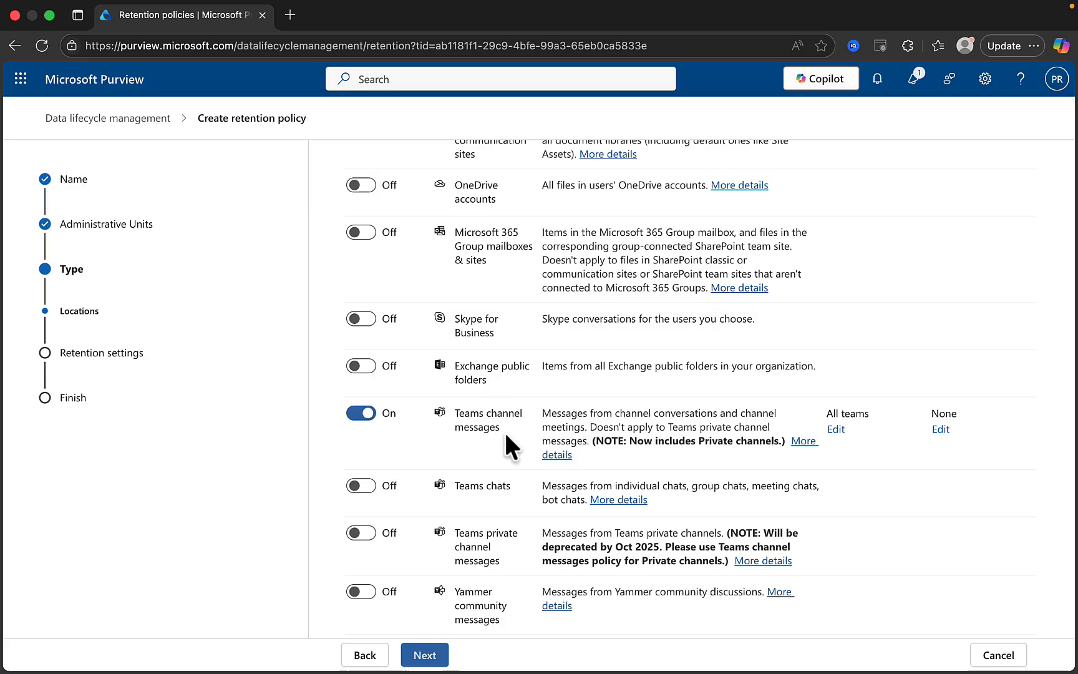
scroll(444, 270, "up", 5)
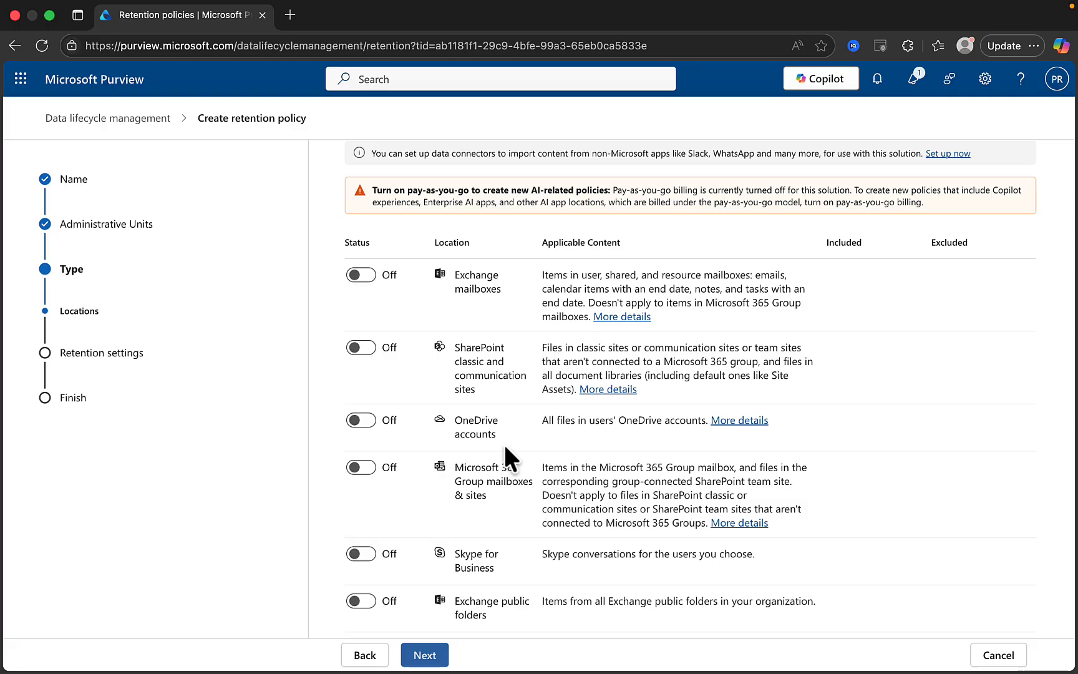
scroll(505, 459, "down", 3)
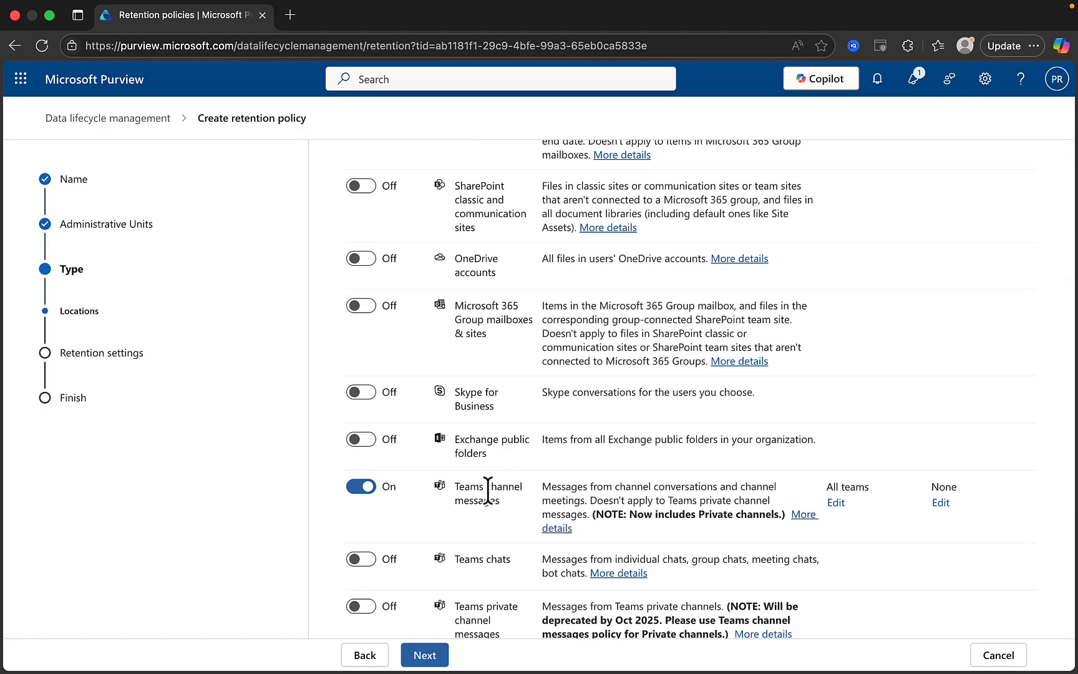
scroll(488, 493, "down", 2)
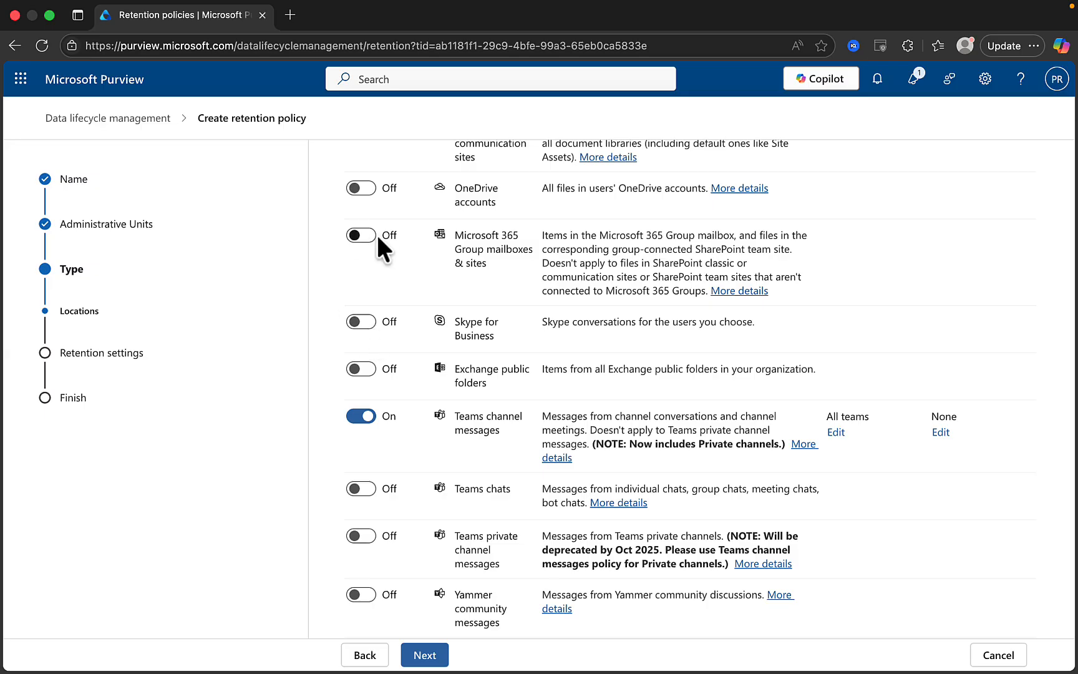
Try OneDrive accounts as the location, then switch to Teams channel messages together with Teams chats
left_click(362, 188)
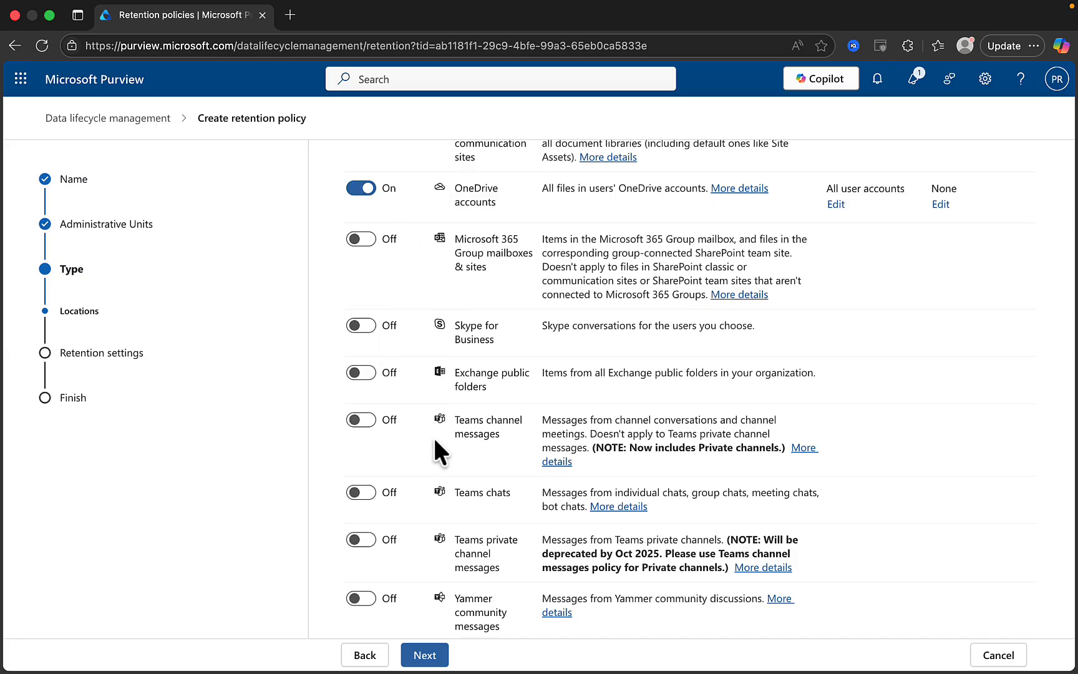
left_click(365, 420)
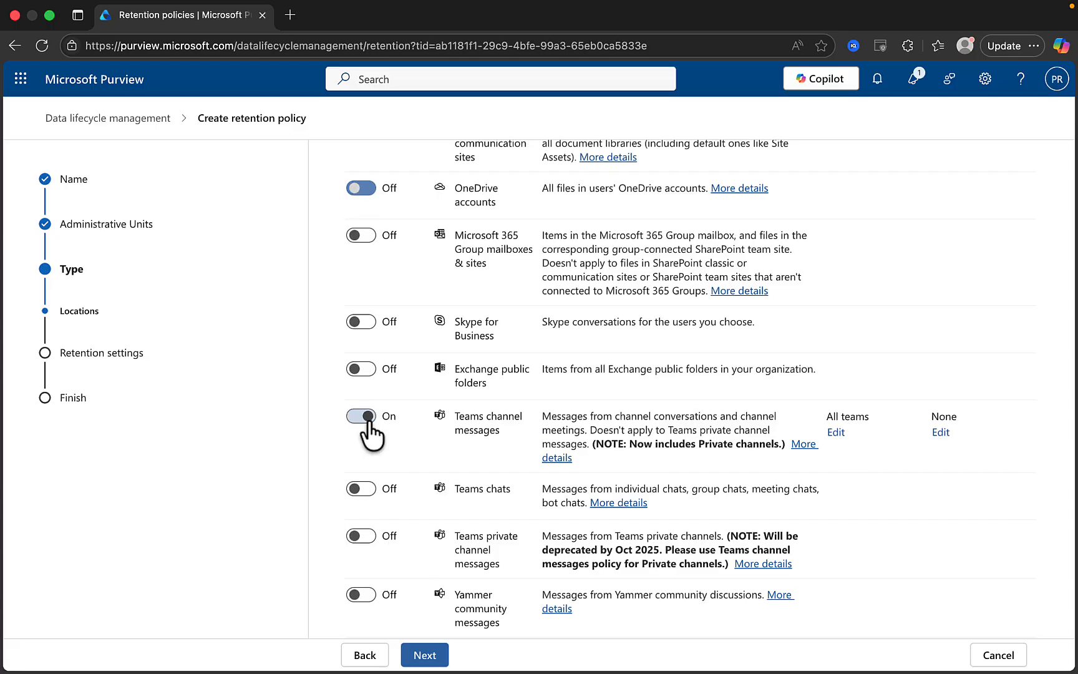
left_click(365, 489)
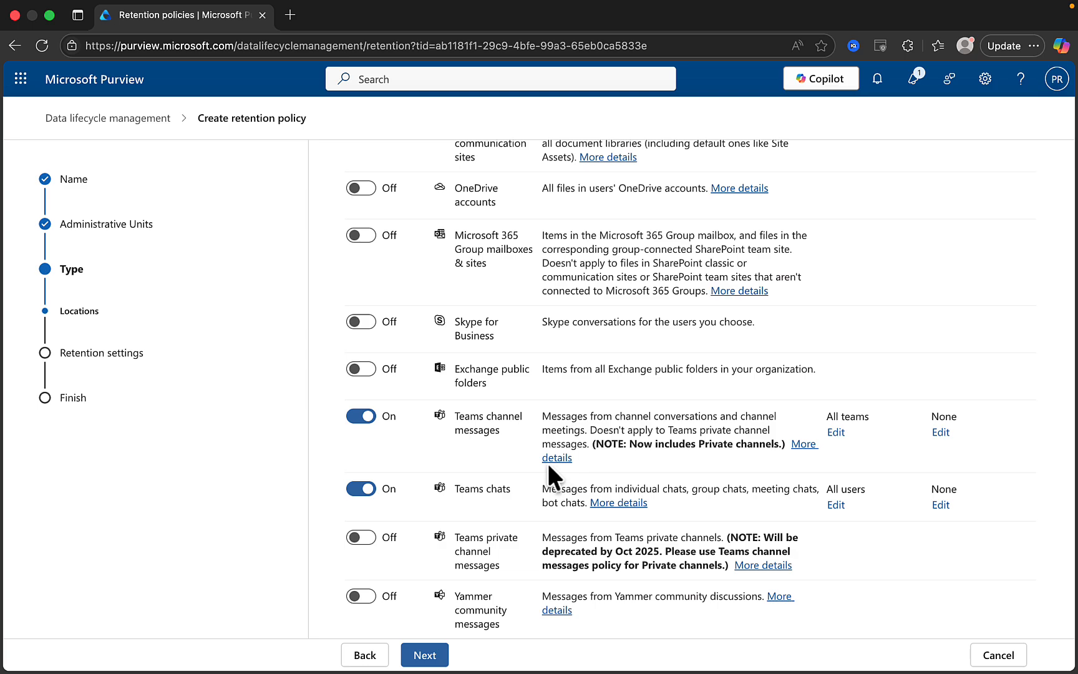
Try applying the policy to Teams private channel messages and check the remaining locations' status
scroll(549, 468, "down", 3)
left_click(368, 450)
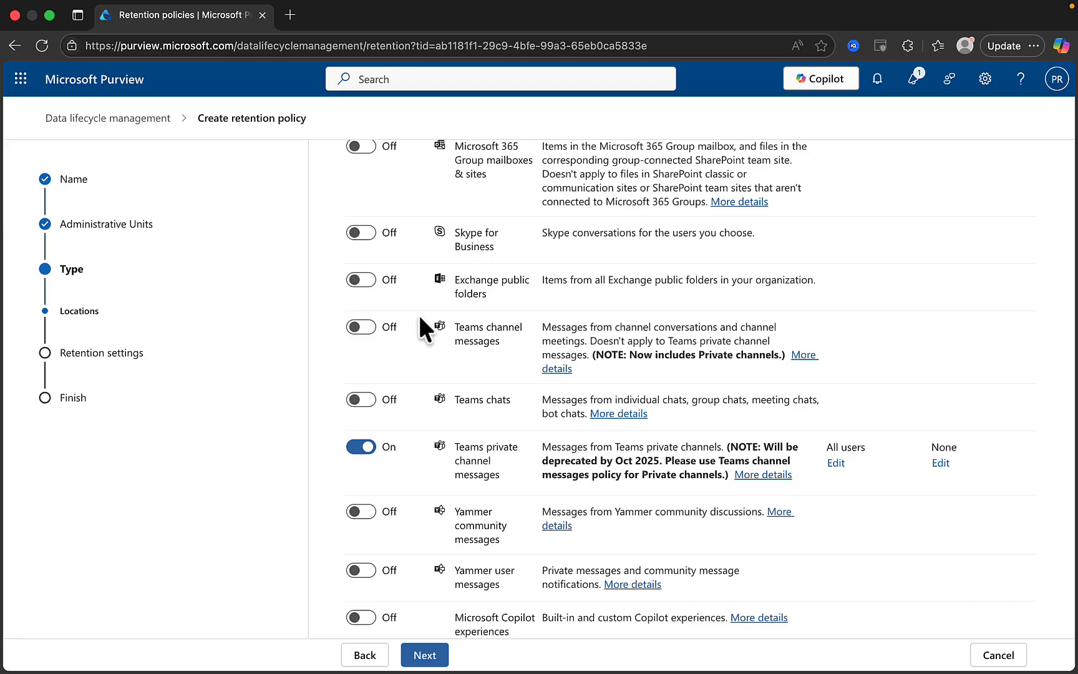
scroll(493, 394, "down", 3)
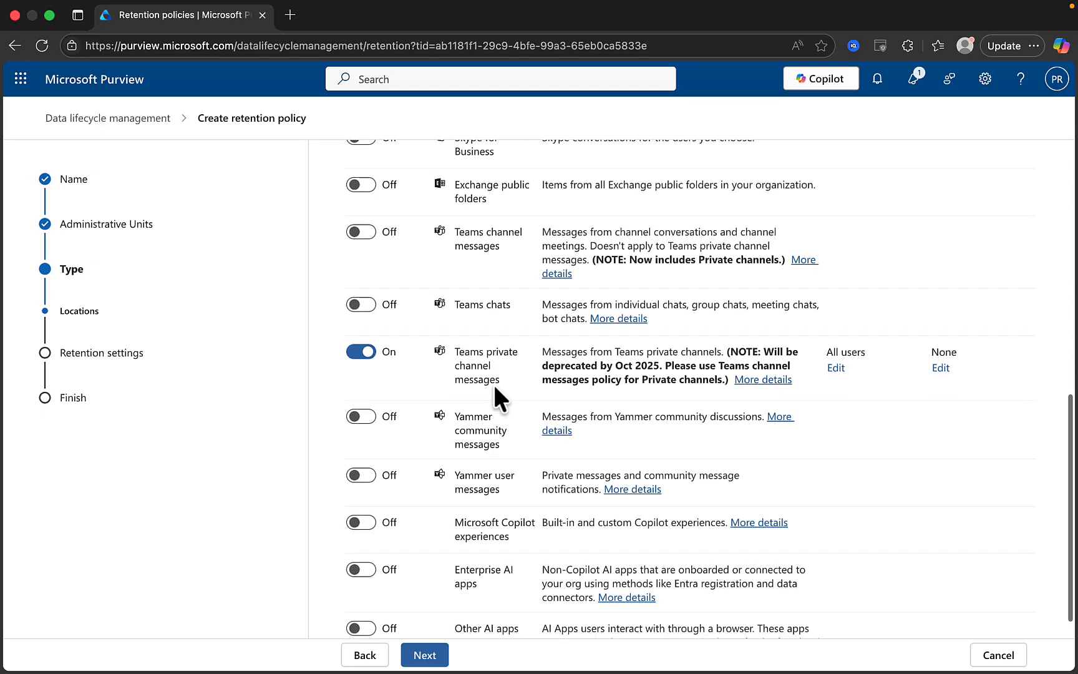
scroll(494, 387, "down", 1)
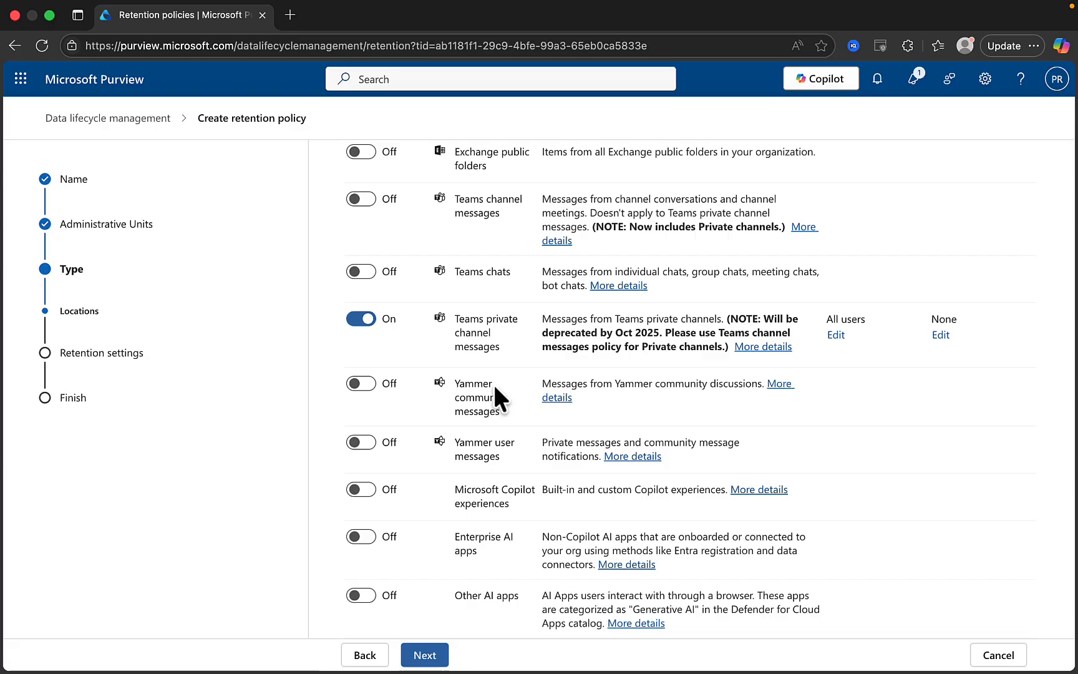
Turn on the Exchange mailboxes location for the policy in place of Teams private channel messages
scroll(493, 383, "up", 4)
scroll(494, 384, "up", 3)
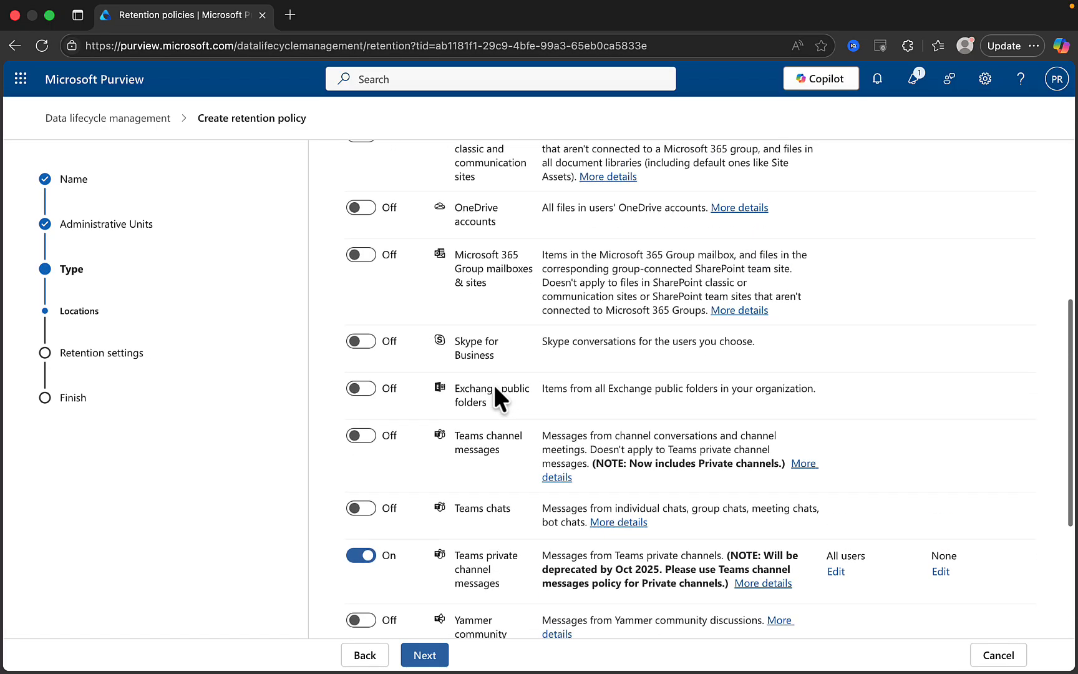
scroll(493, 387, "up", 2)
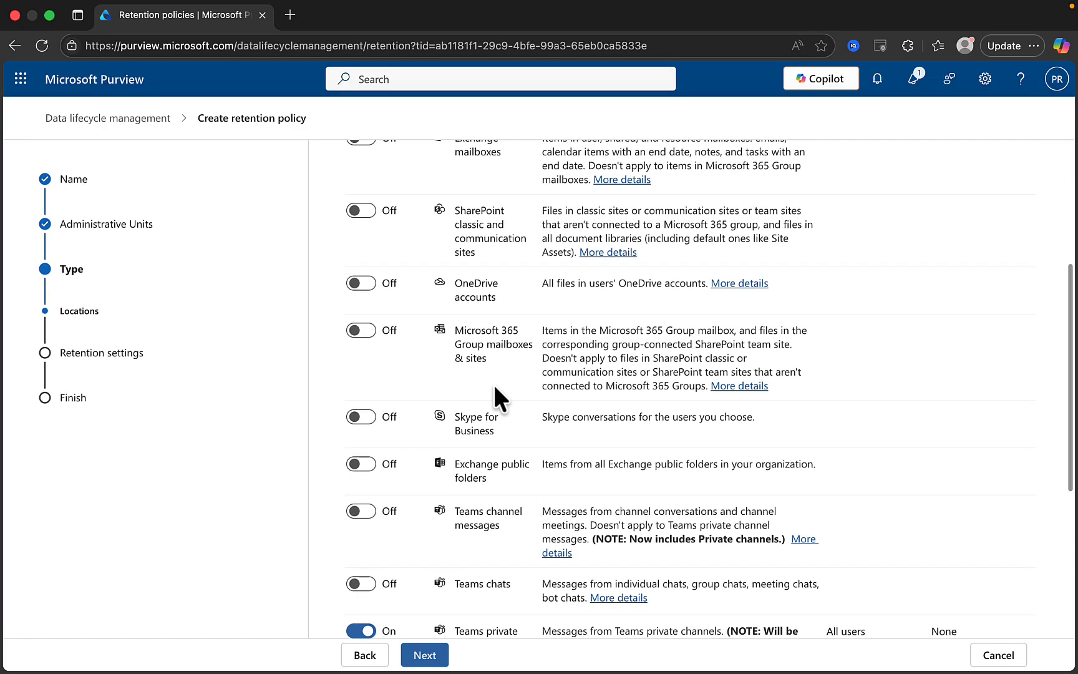
scroll(494, 387, "down", 4)
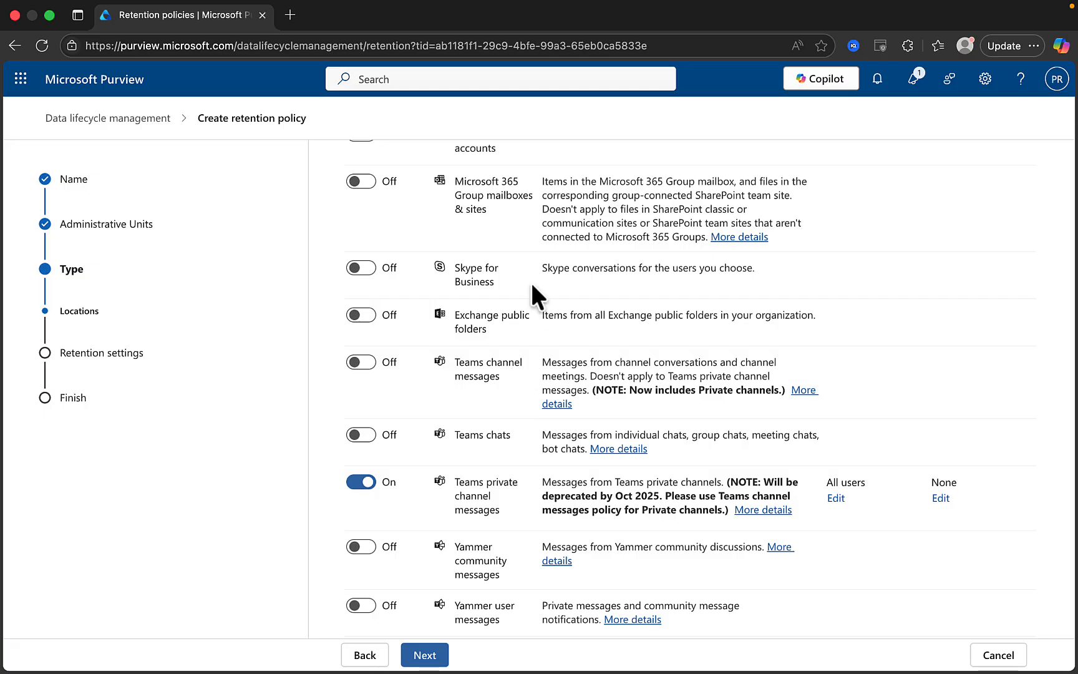
scroll(530, 283, "up", 5)
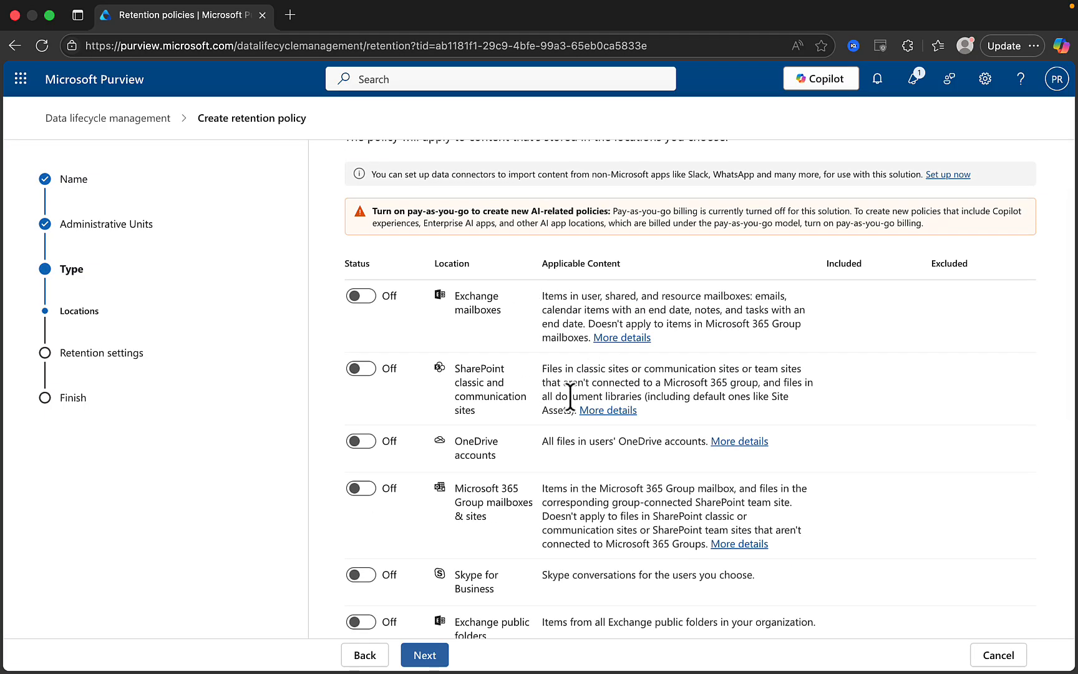
scroll(568, 400, "down", 1)
left_click(362, 271)
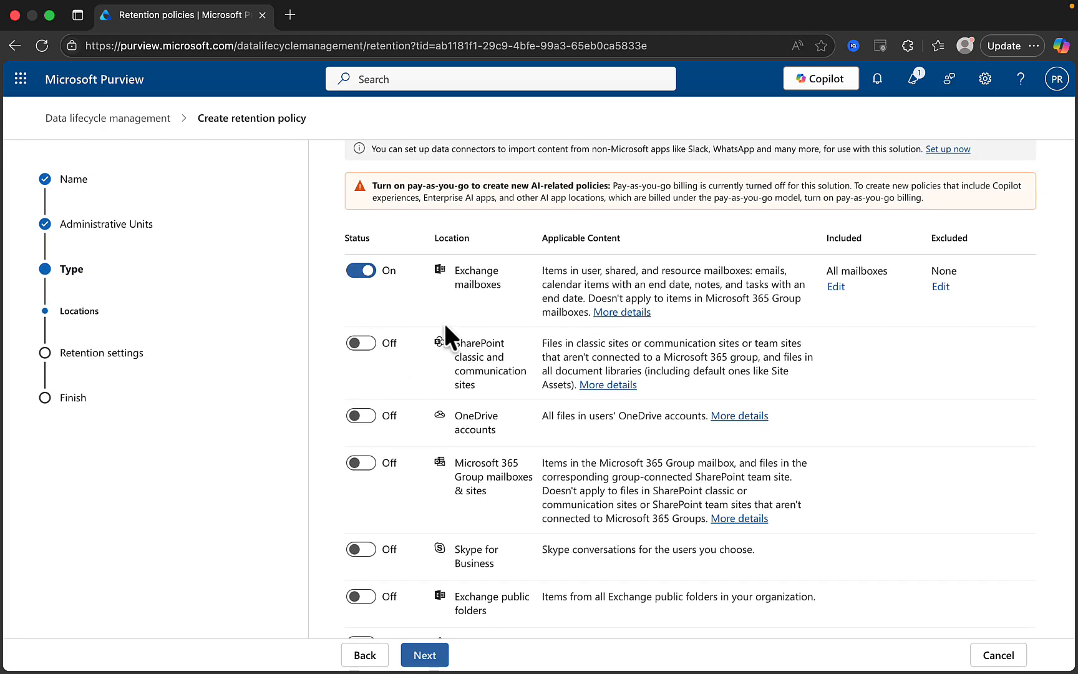
Turn on the SharePoint classic and communication sites and OneDrive accounts locations and proceed to the retention settings
left_click(359, 345)
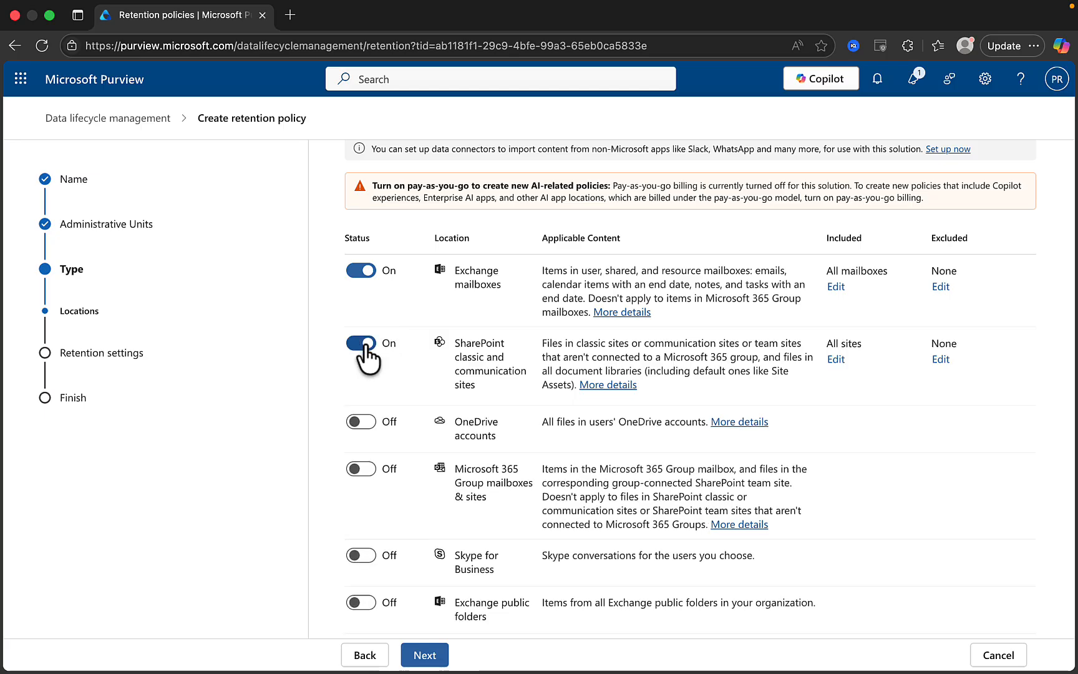
left_click(369, 422)
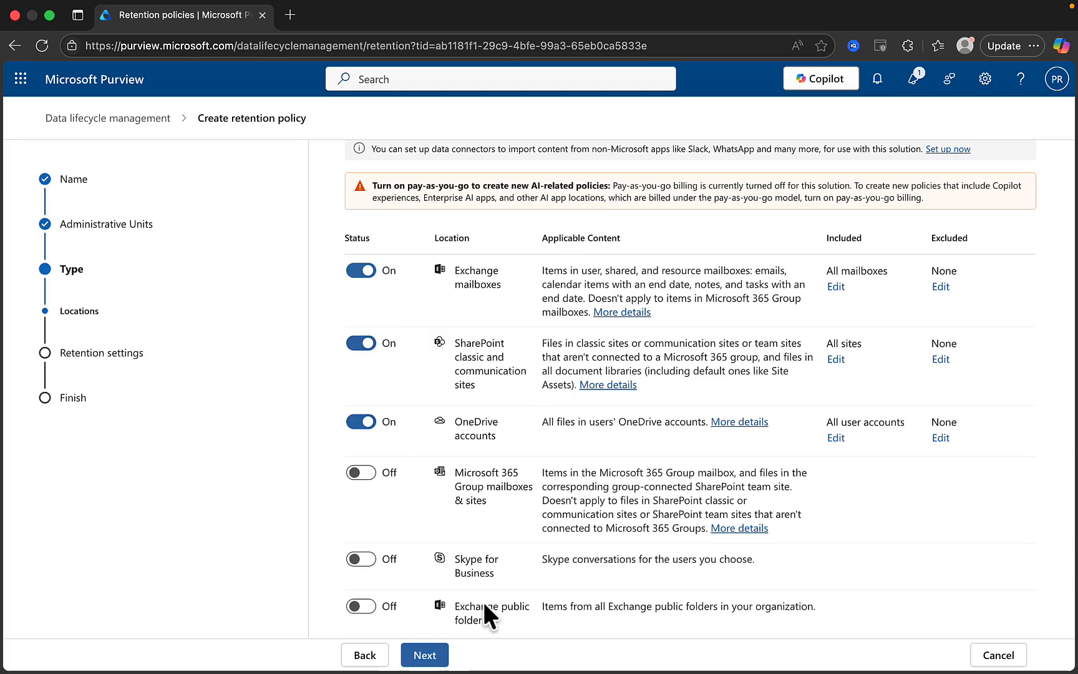
left_click(420, 652)
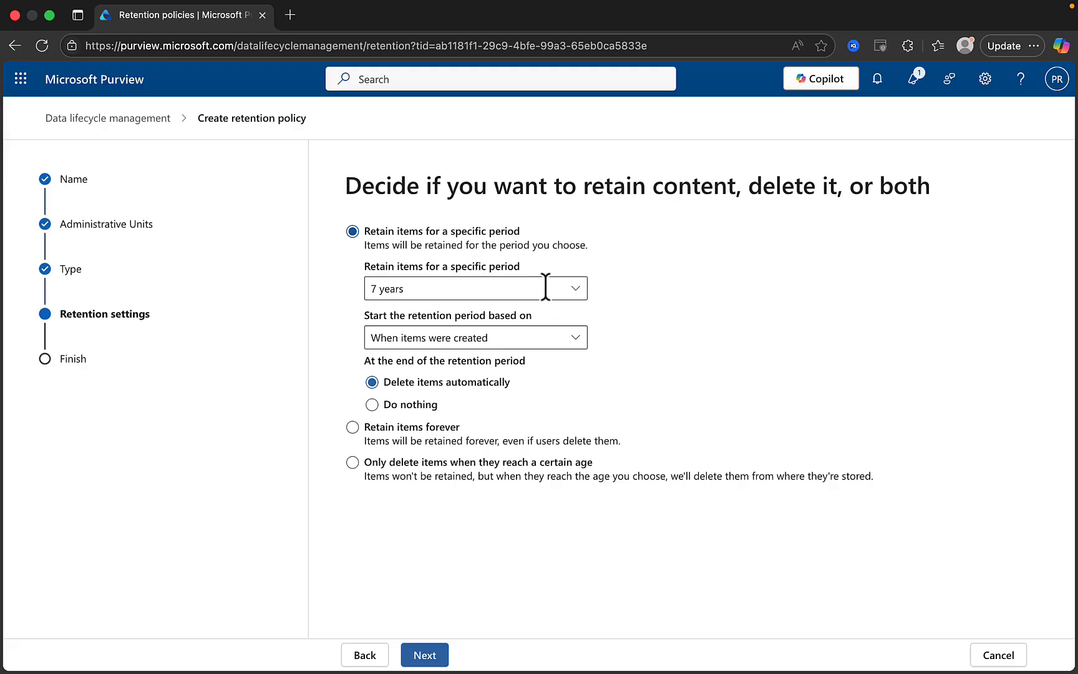
Try a custom retention period for the policy, then set the period to 5 years
left_click(572, 291)
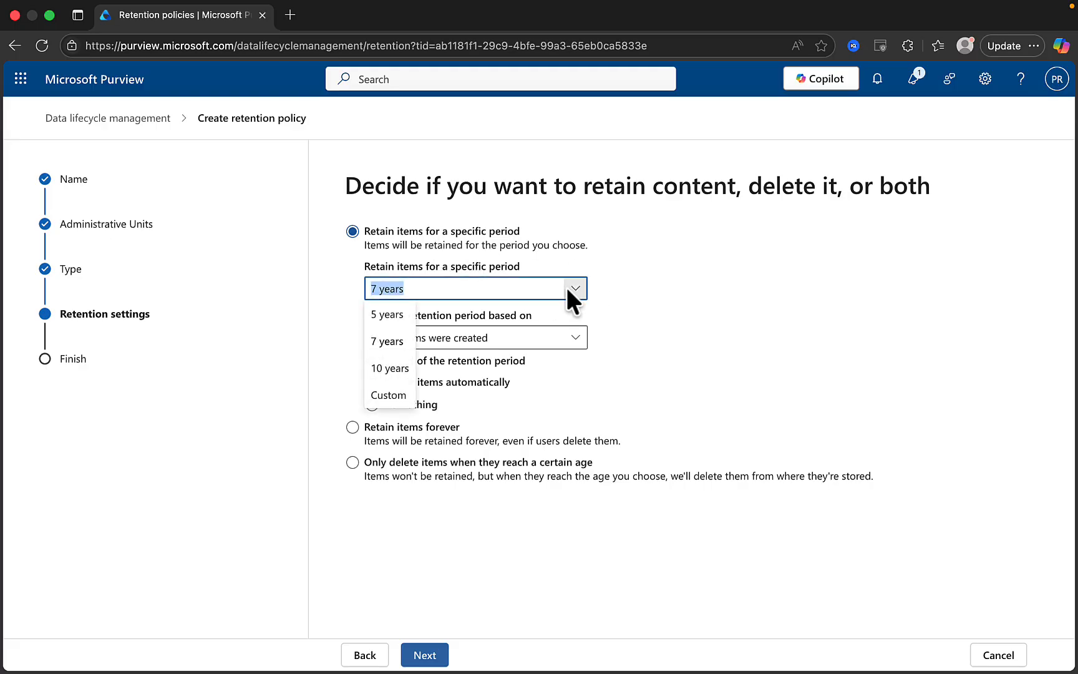
left_click(400, 394)
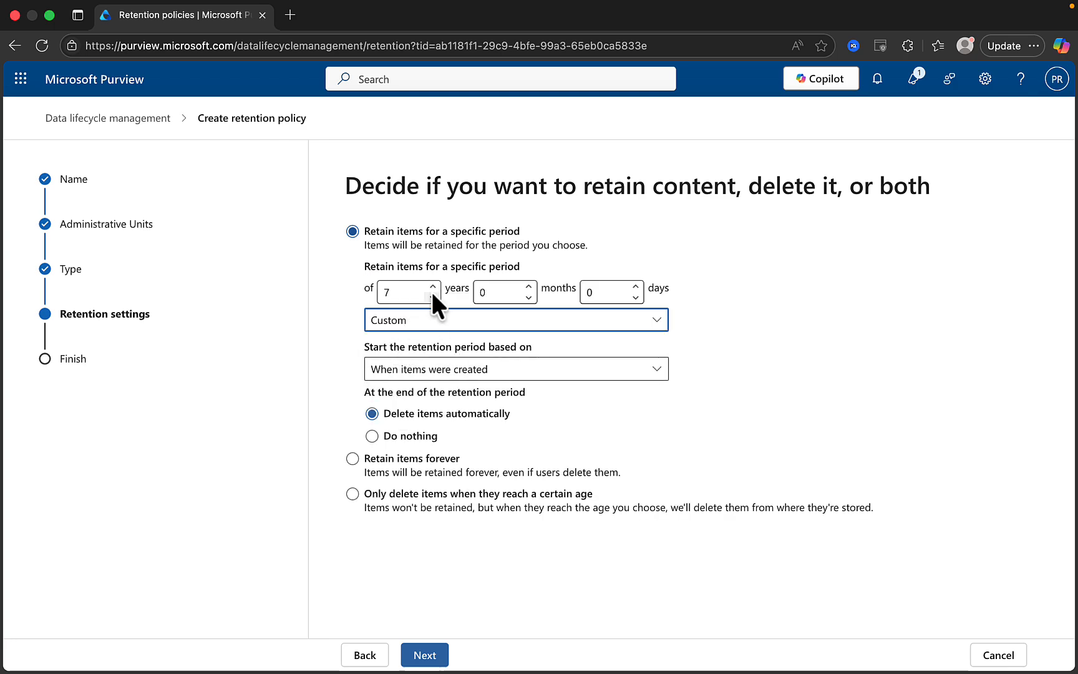
left_click(406, 320)
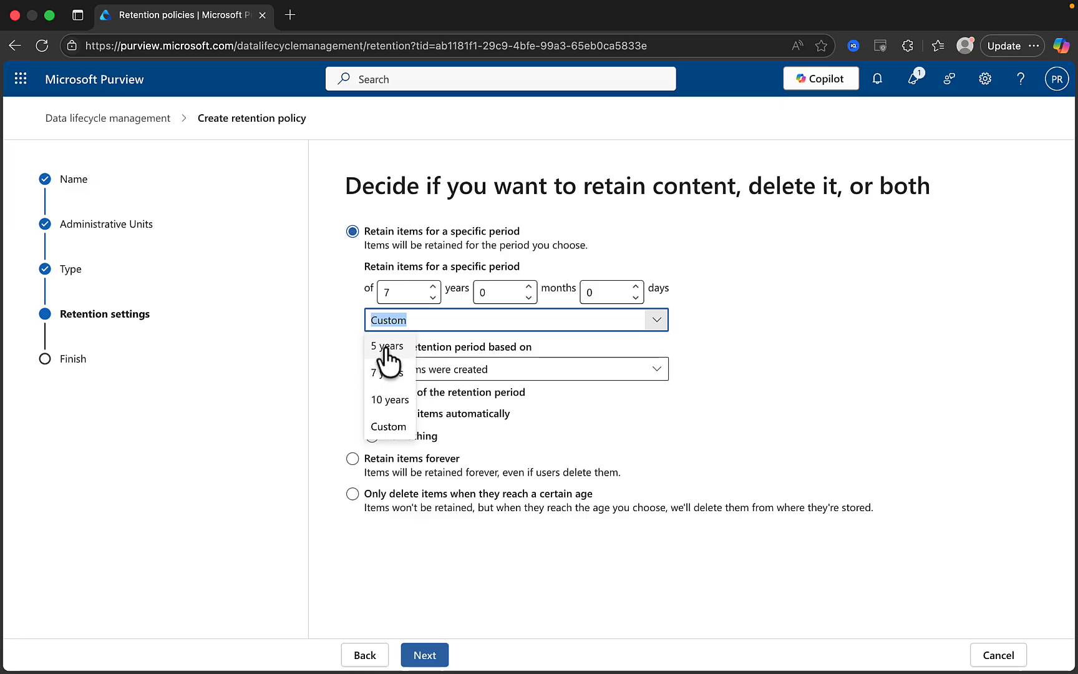
left_click(381, 343)
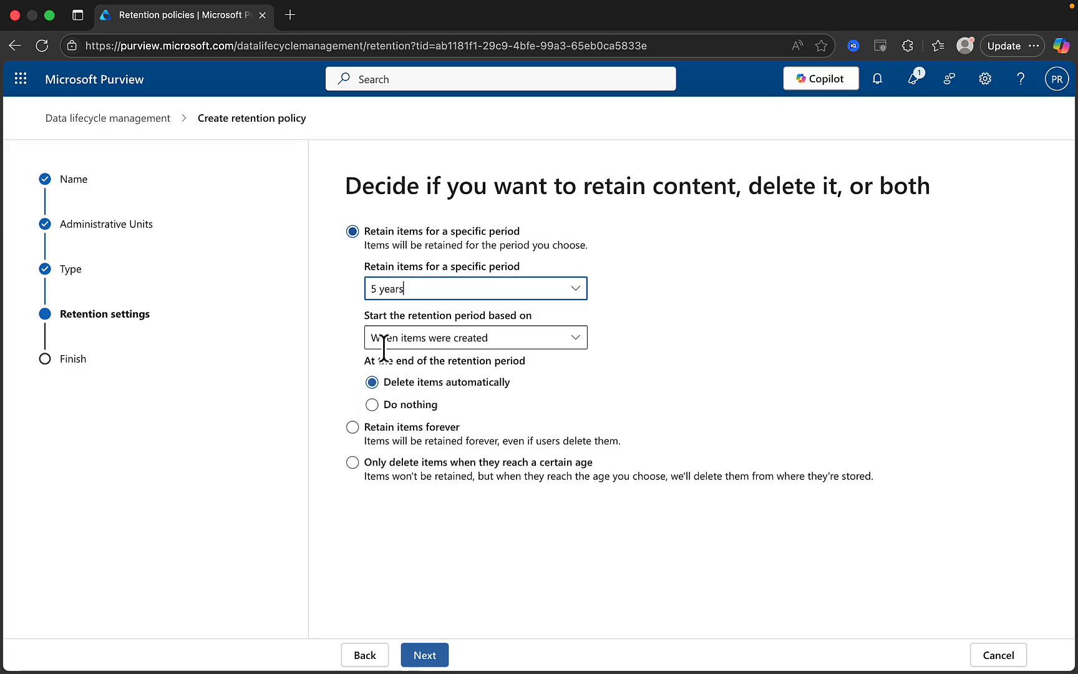
Start the retention period when items were created and have items deleted automatically at its end
left_click(576, 338)
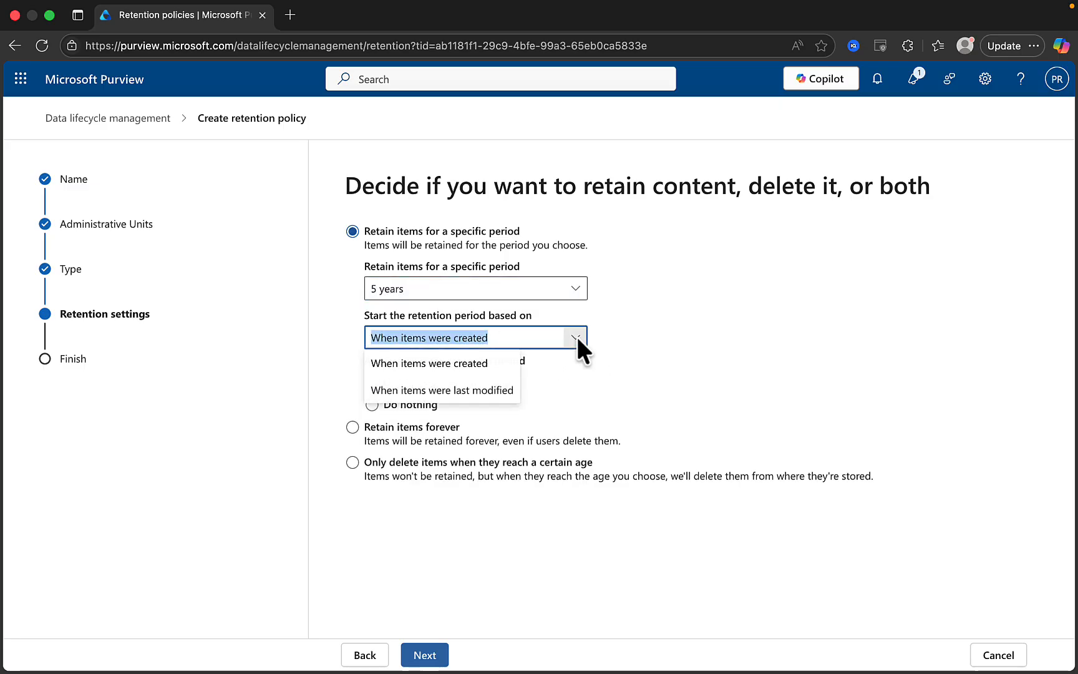
left_click(446, 365)
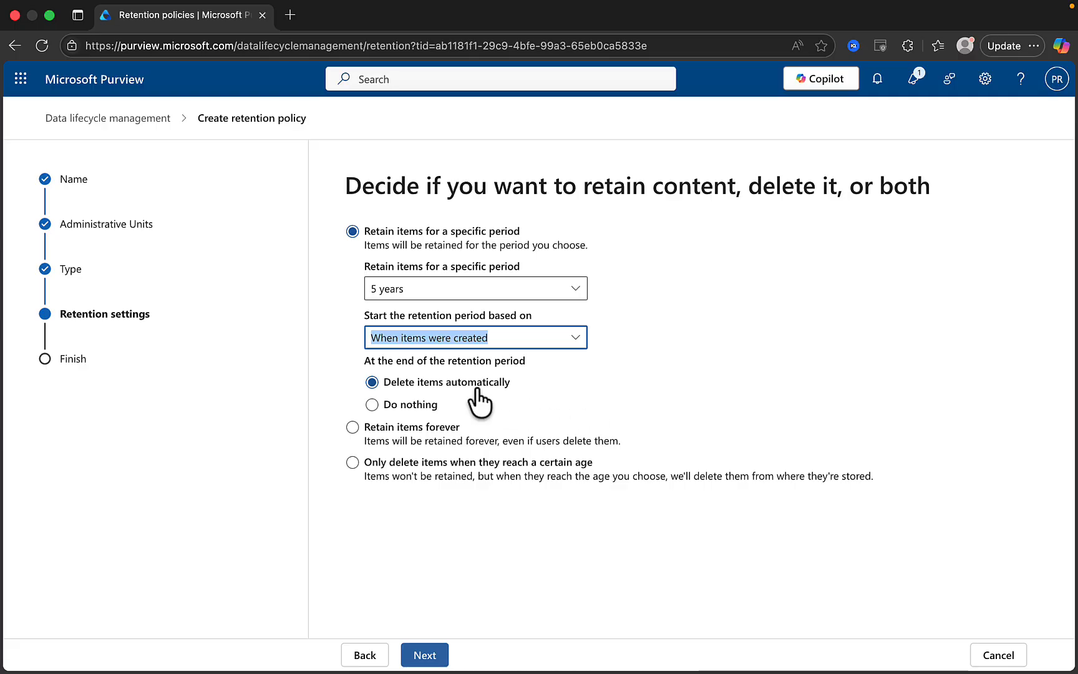
left_click(378, 405)
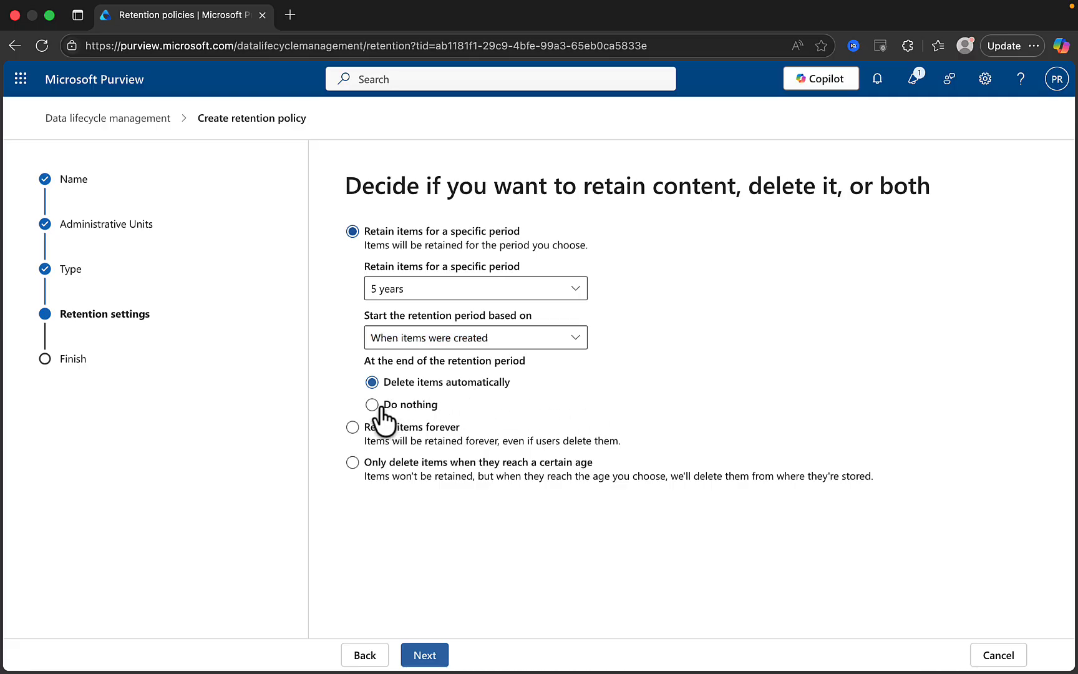
left_click(372, 383)
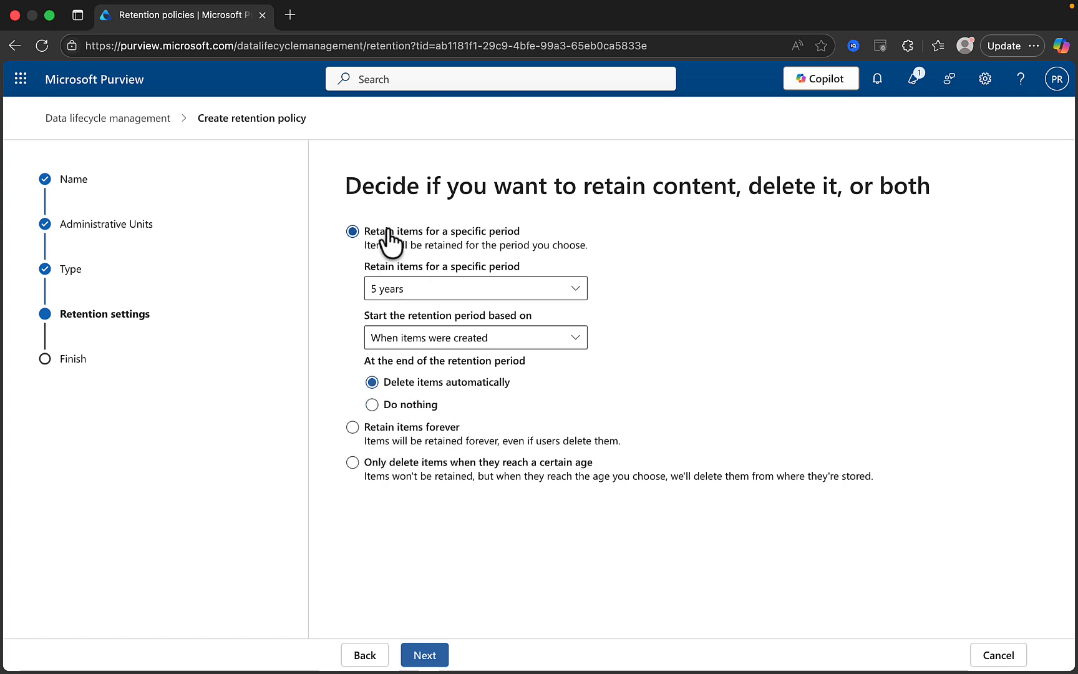
Try retaining items forever, then only deleting items at a certain age, and check the age and start-date choices
left_click(353, 428)
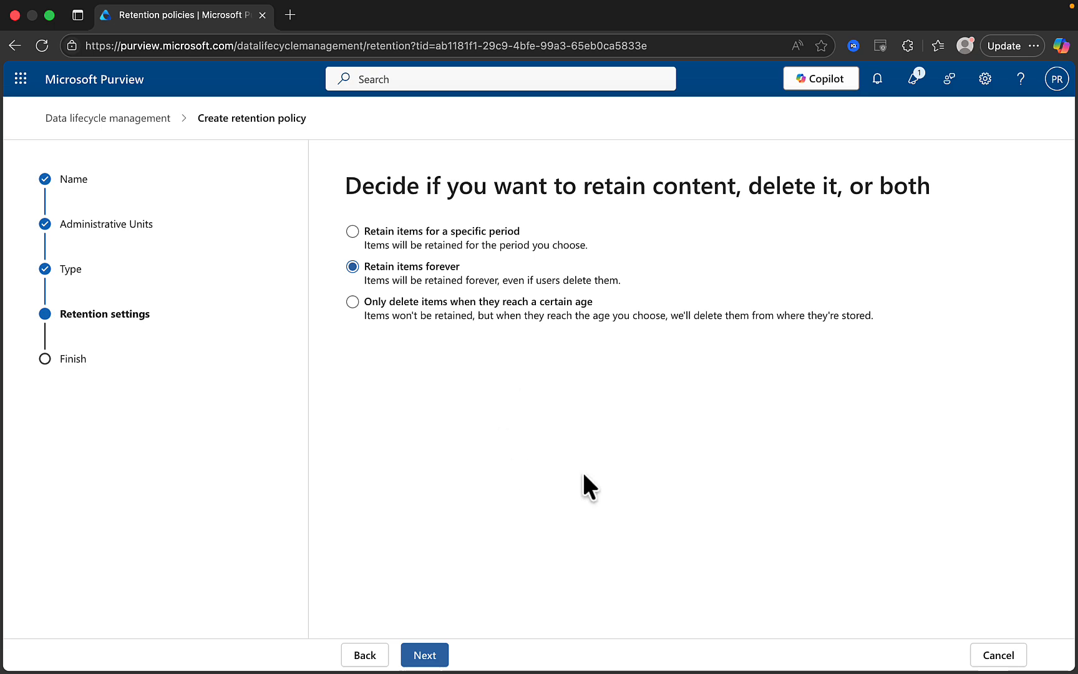
left_click(354, 304)
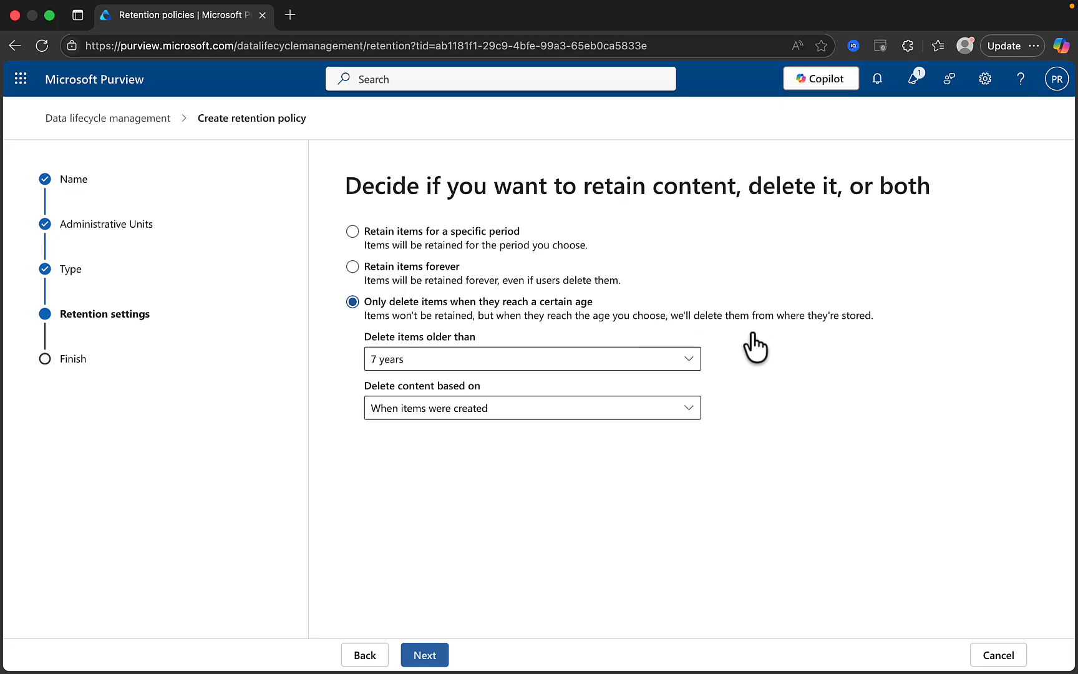
left_click(689, 358)
left_click(688, 358)
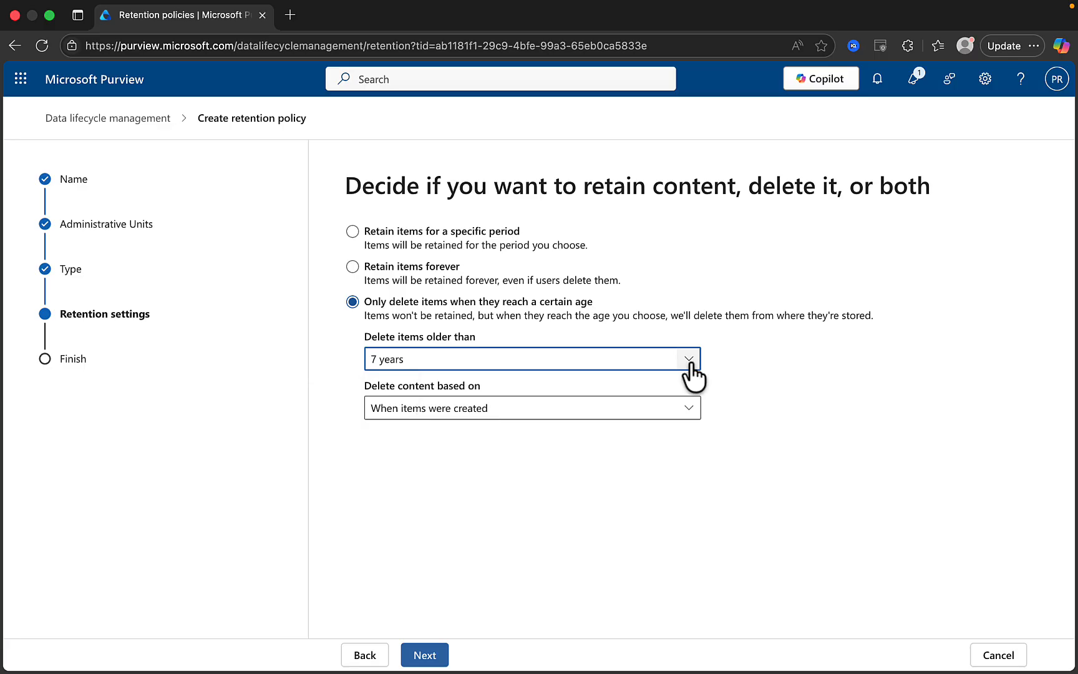
left_click(689, 408)
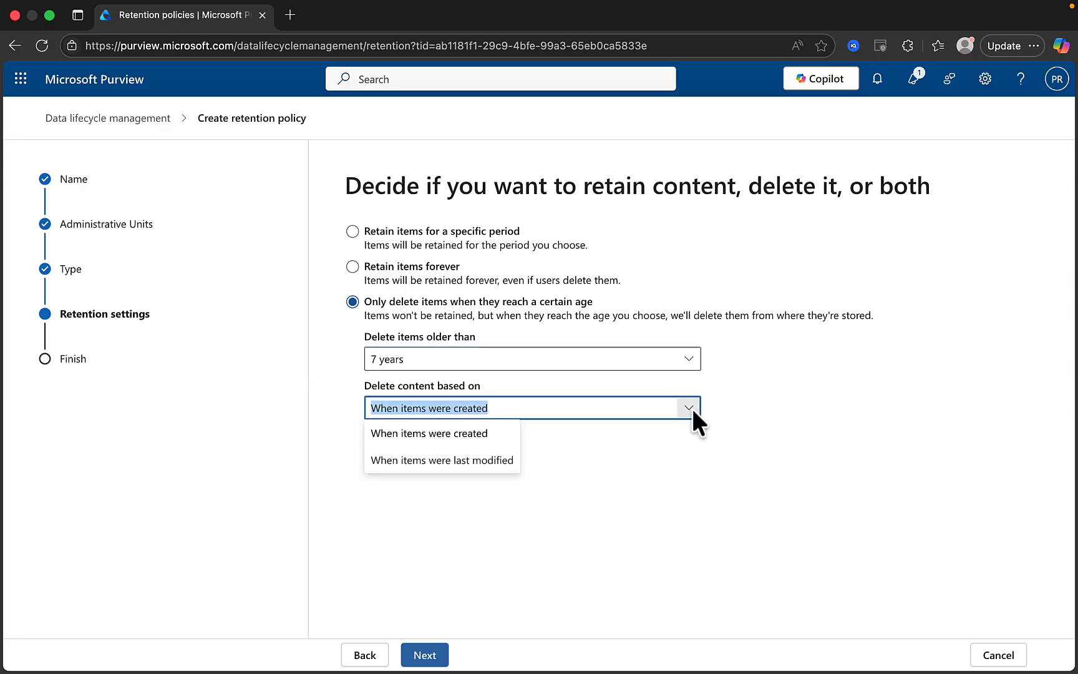
left_click(692, 406)
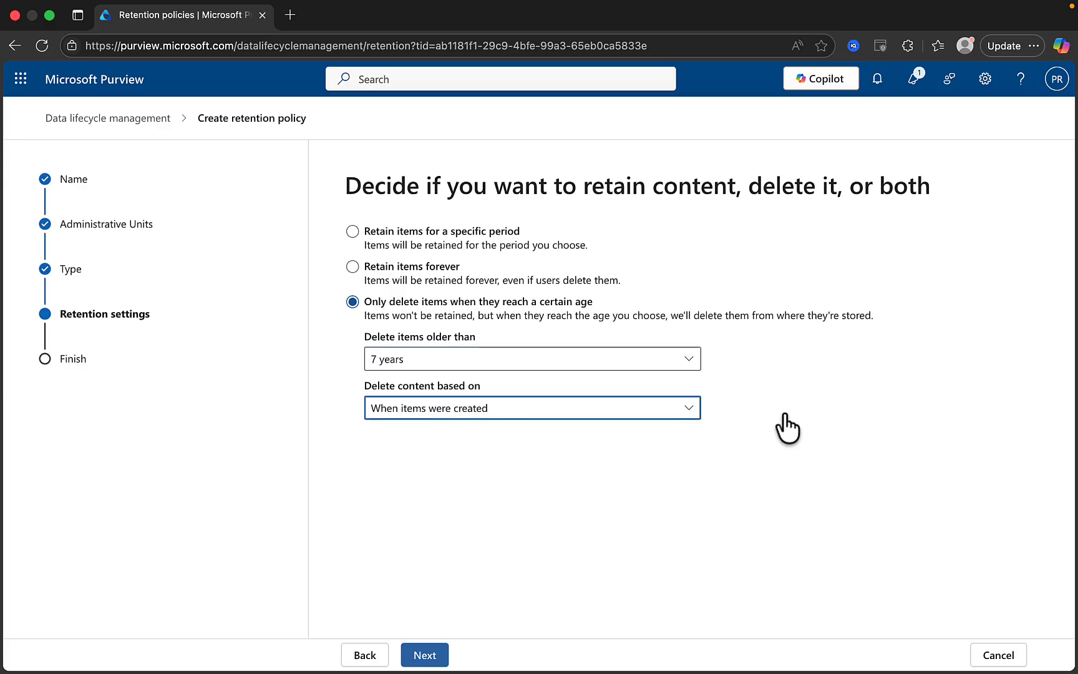
Switch back to retaining items for a specific period, then review the policy summary and cancel without submitting
left_click(353, 232)
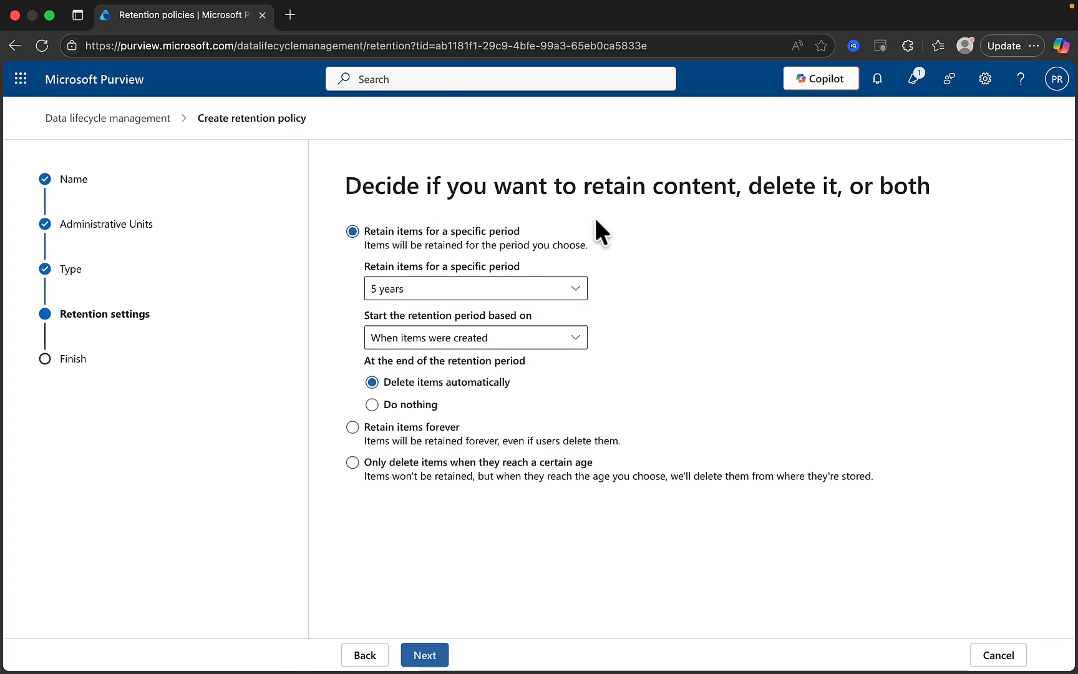
left_click(427, 654)
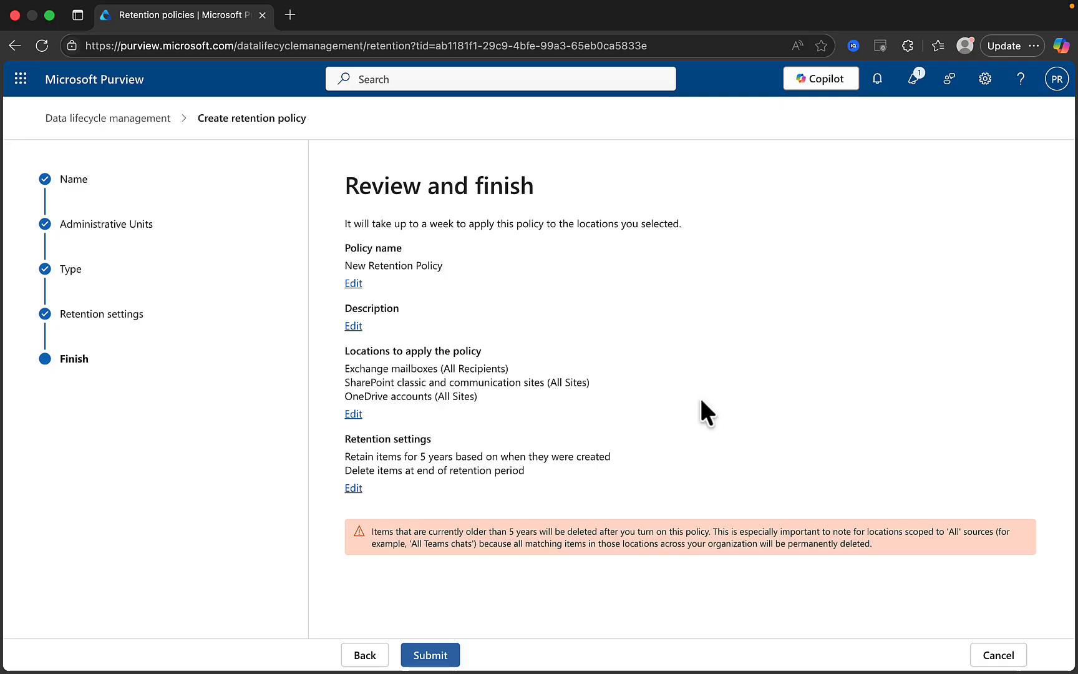
left_click(999, 655)
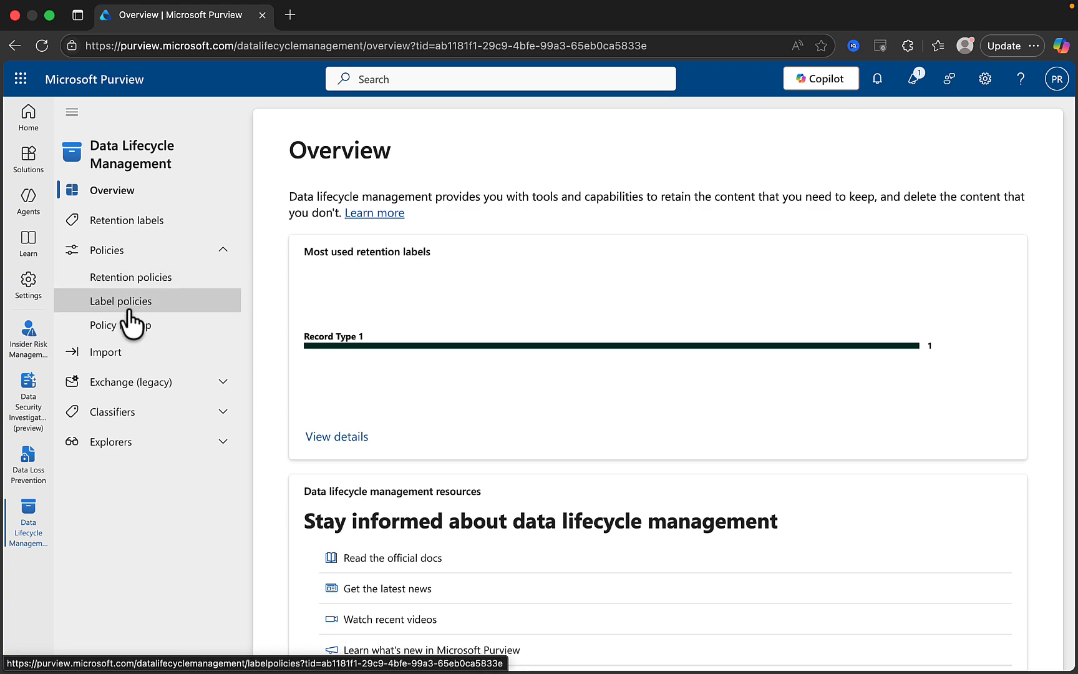
Start a new retention label named "Override retention policy"
left_click(155, 231)
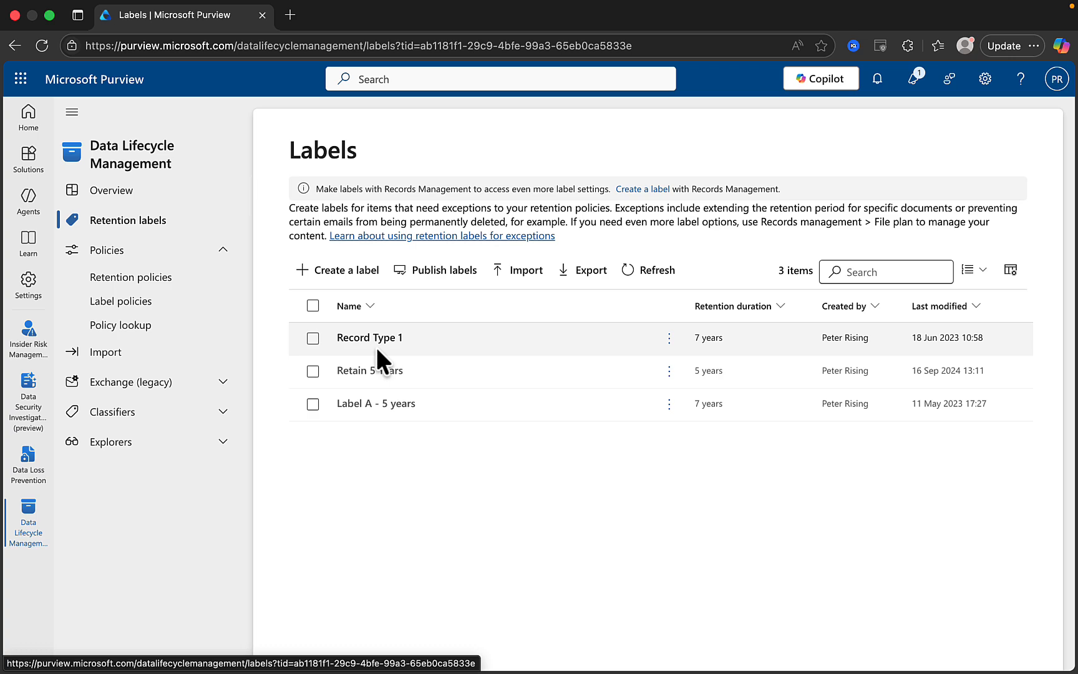
left_click(337, 269)
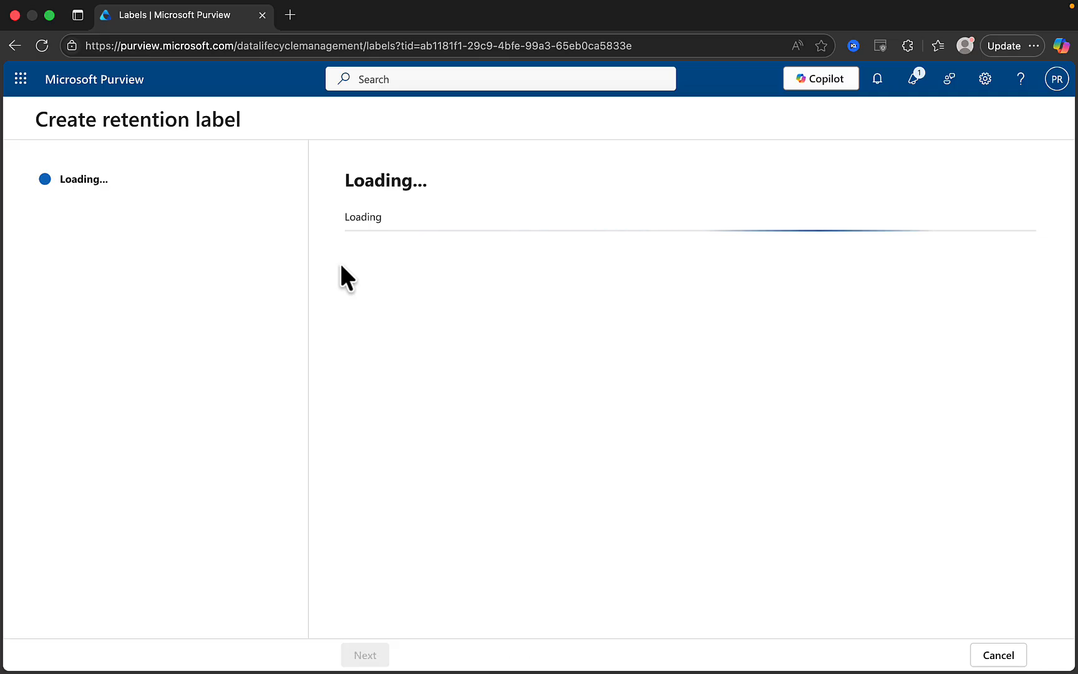
type("Ov")
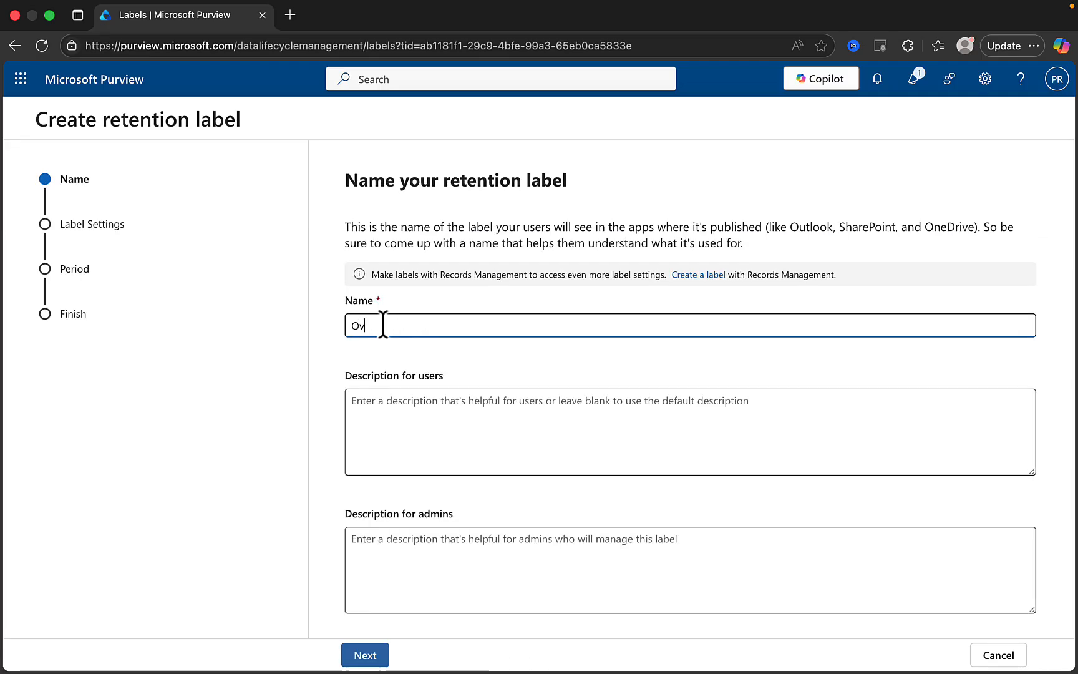
type("erride r")
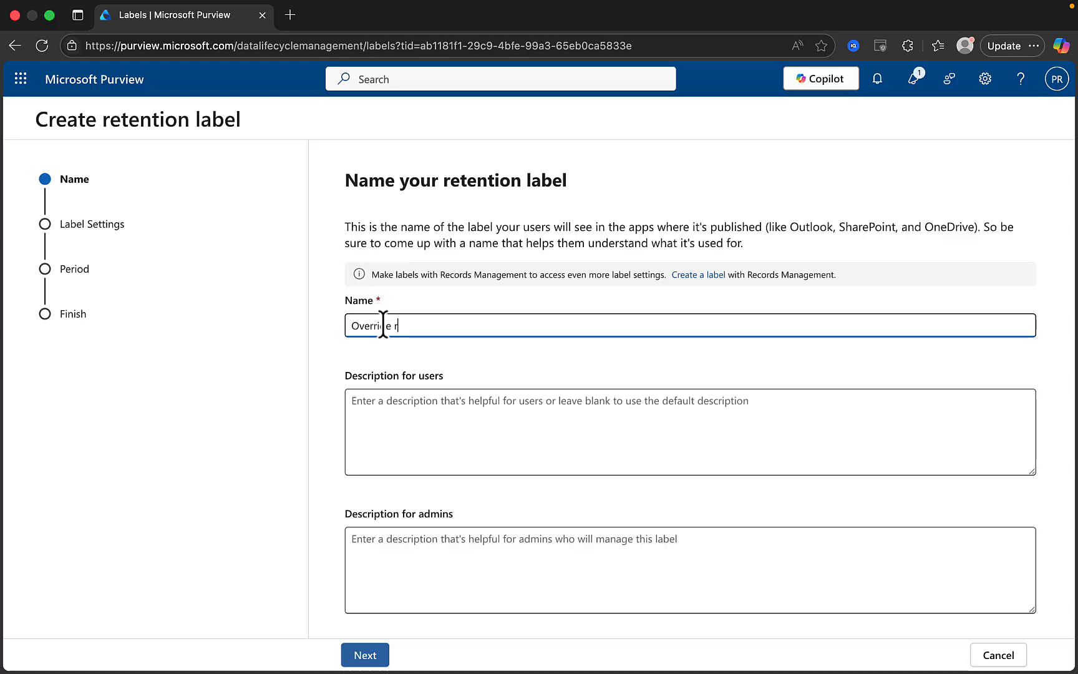
type("etention policy")
Leave the label's user and admin descriptions empty and keep the setting to retain items forever or for a specific period
left_click(390, 405)
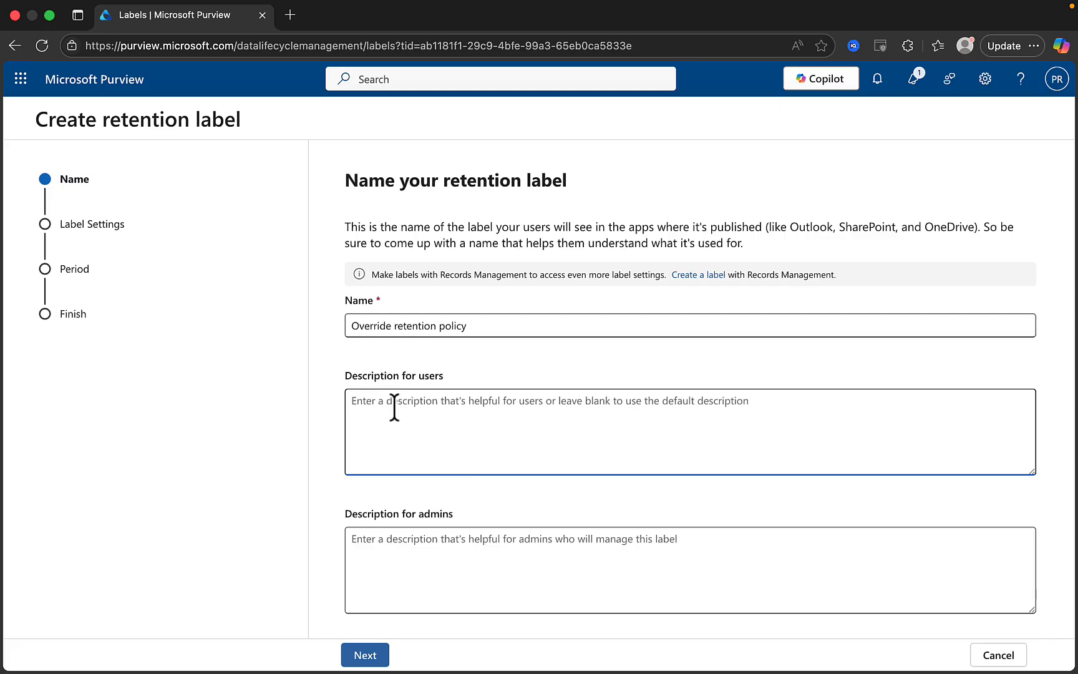
left_click(405, 542)
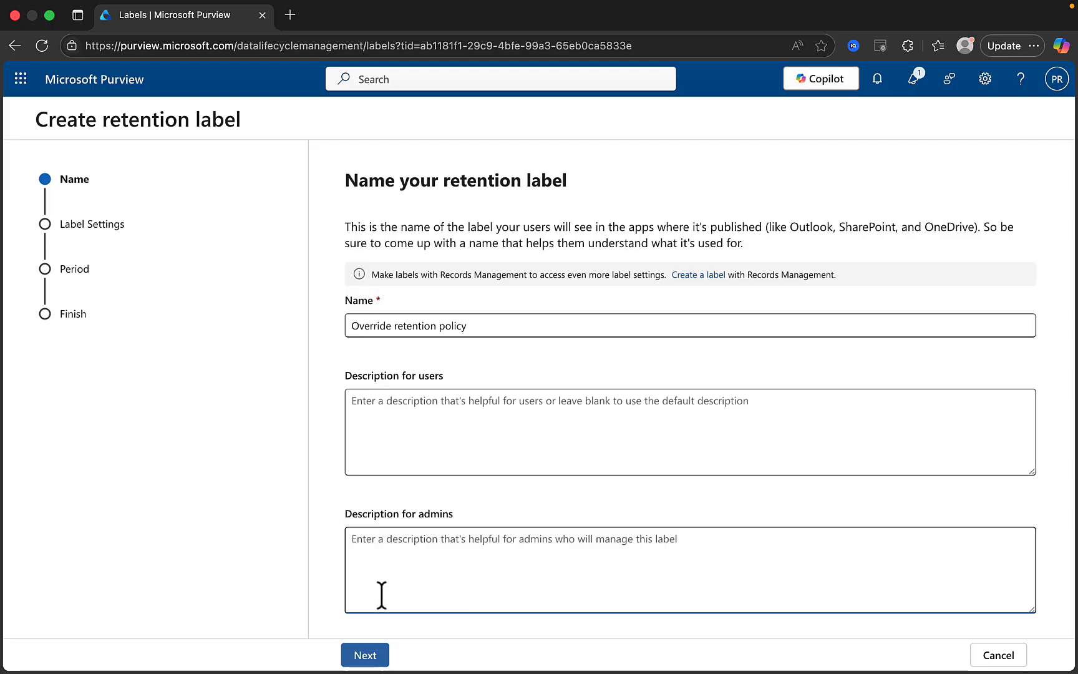
left_click(372, 657)
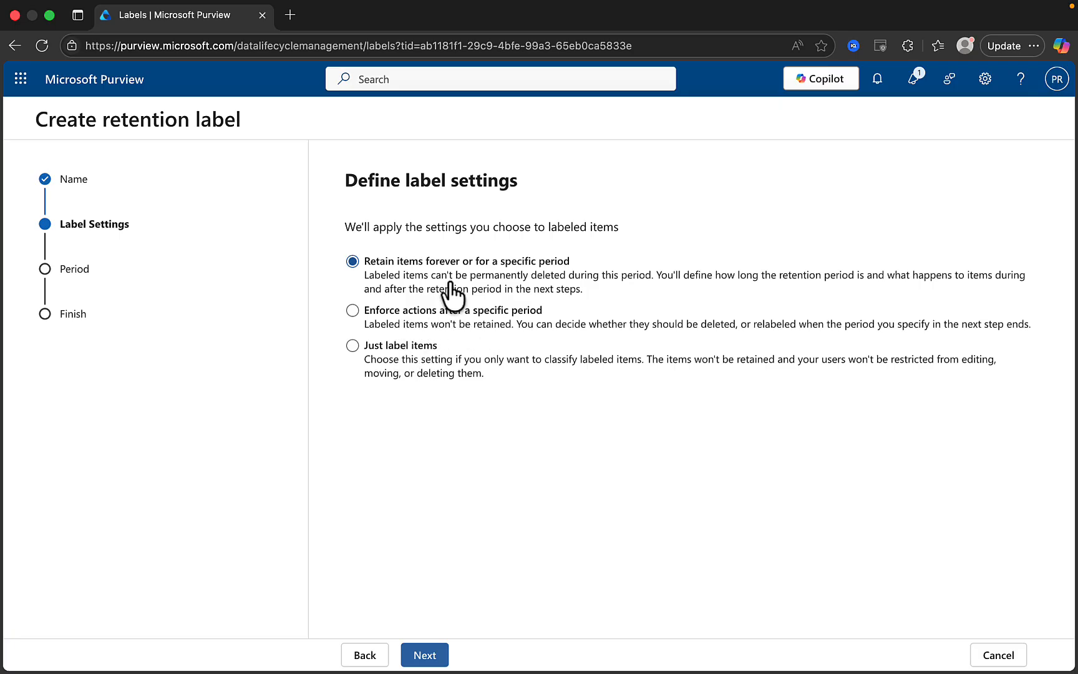
left_click(436, 657)
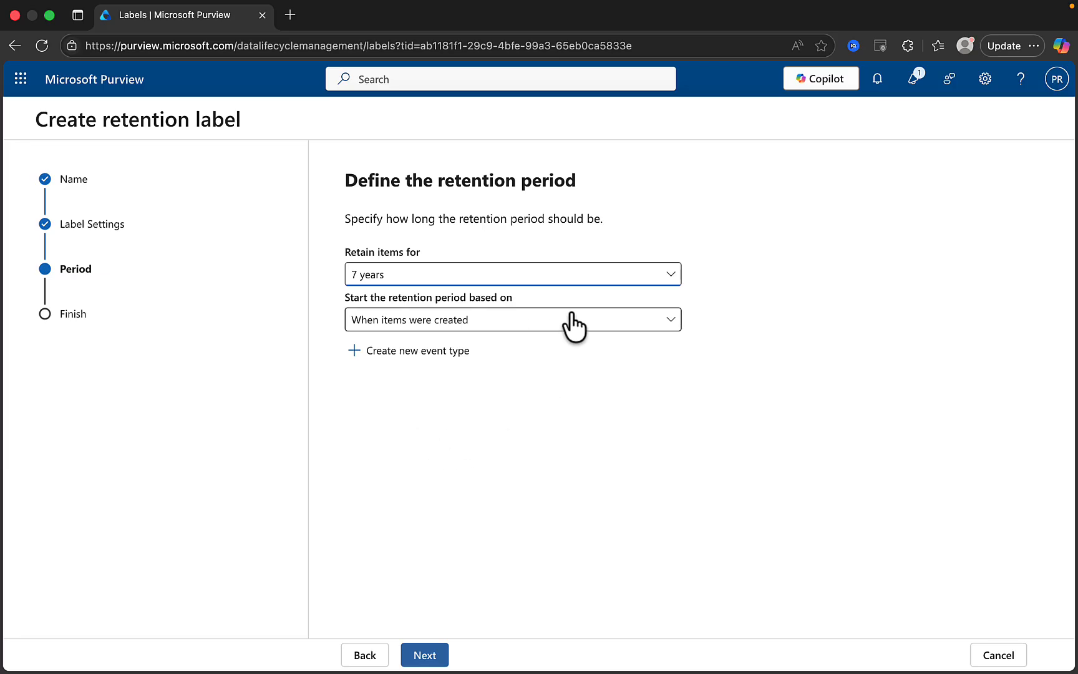
Examine the new event type form and the options for what the label's retention period start is based on
left_click(605, 270)
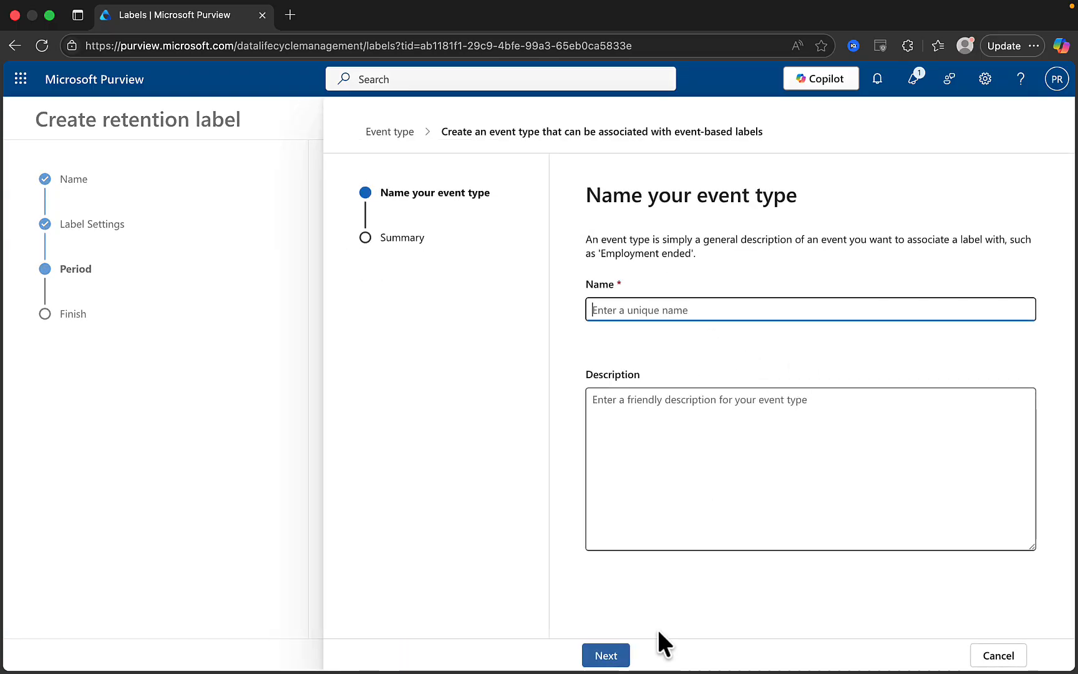
left_click(999, 655)
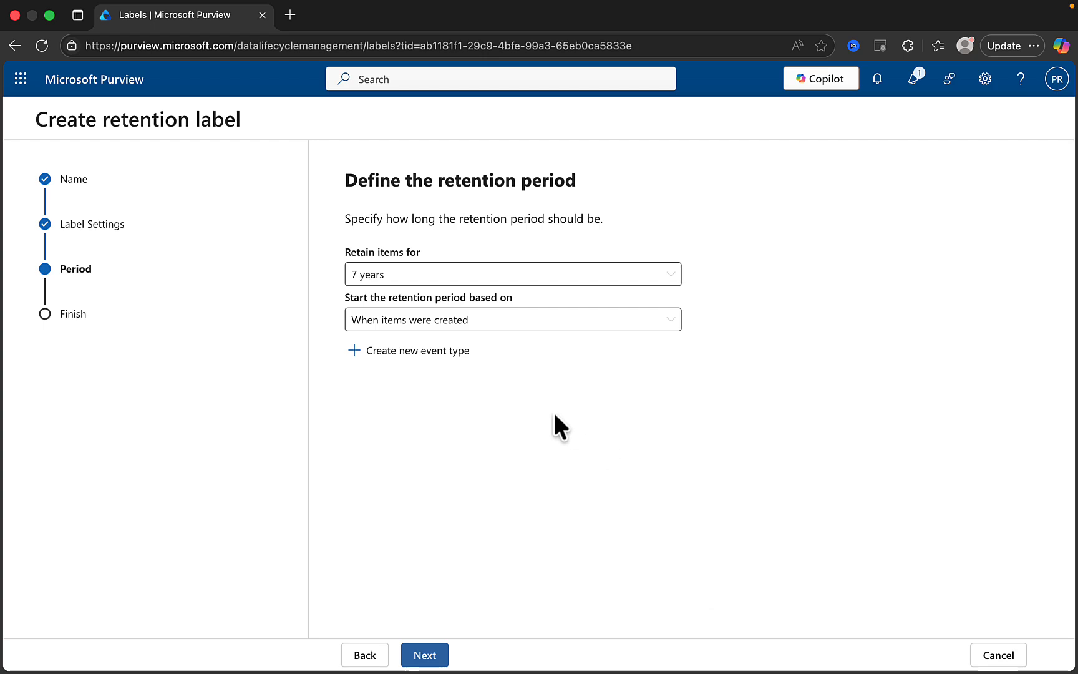
left_click(666, 324)
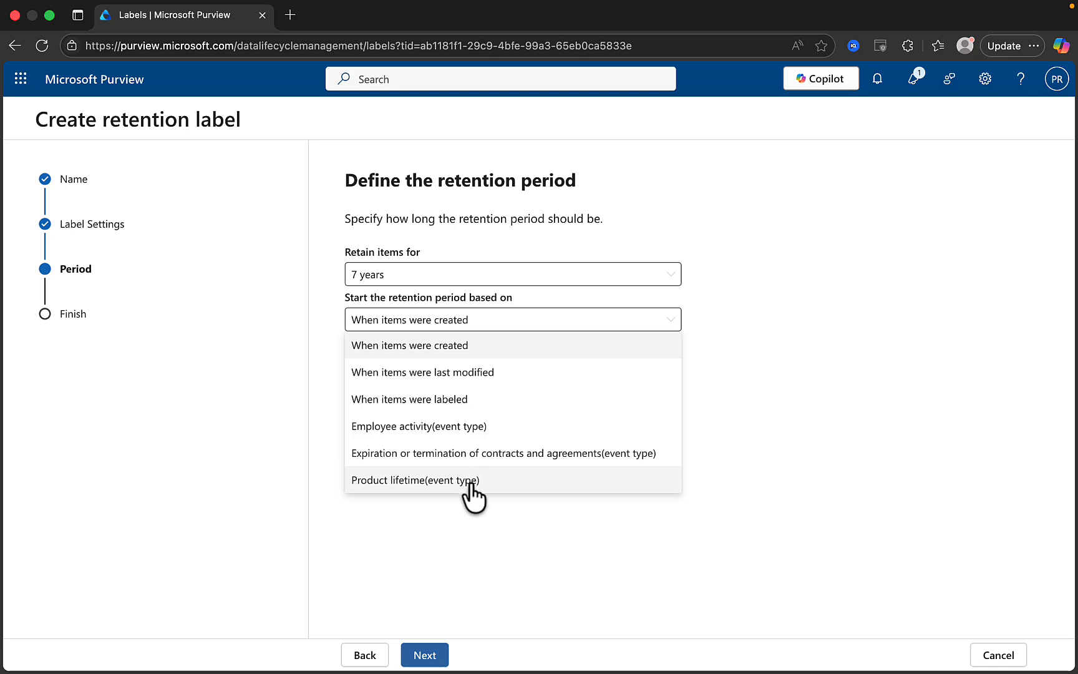
left_click(750, 429)
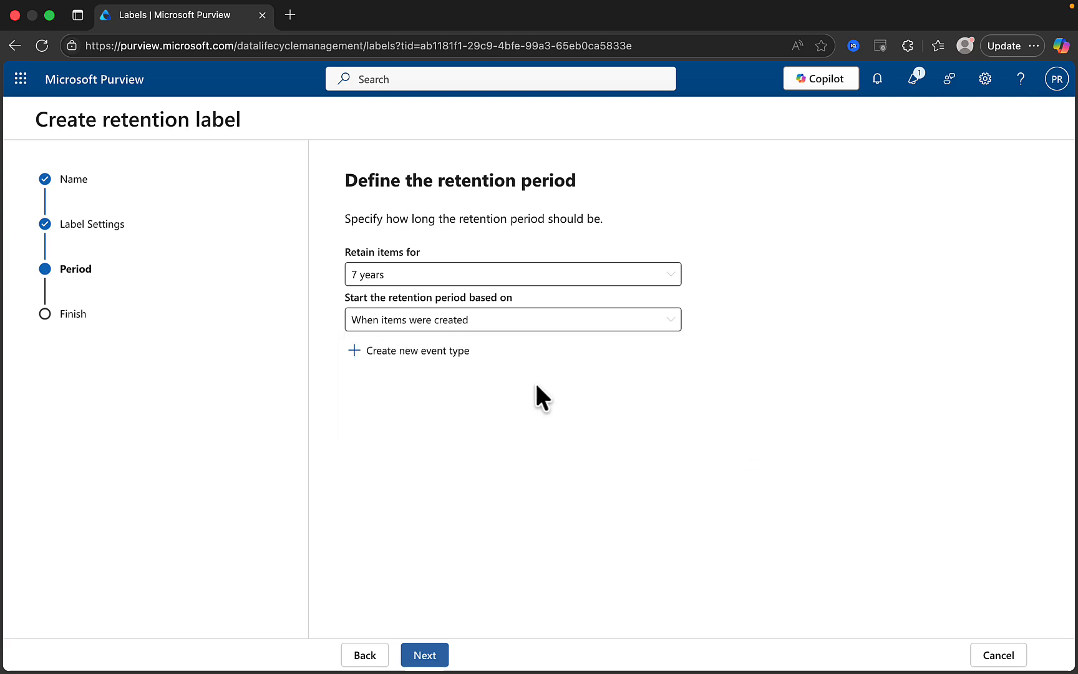
left_click(440, 353)
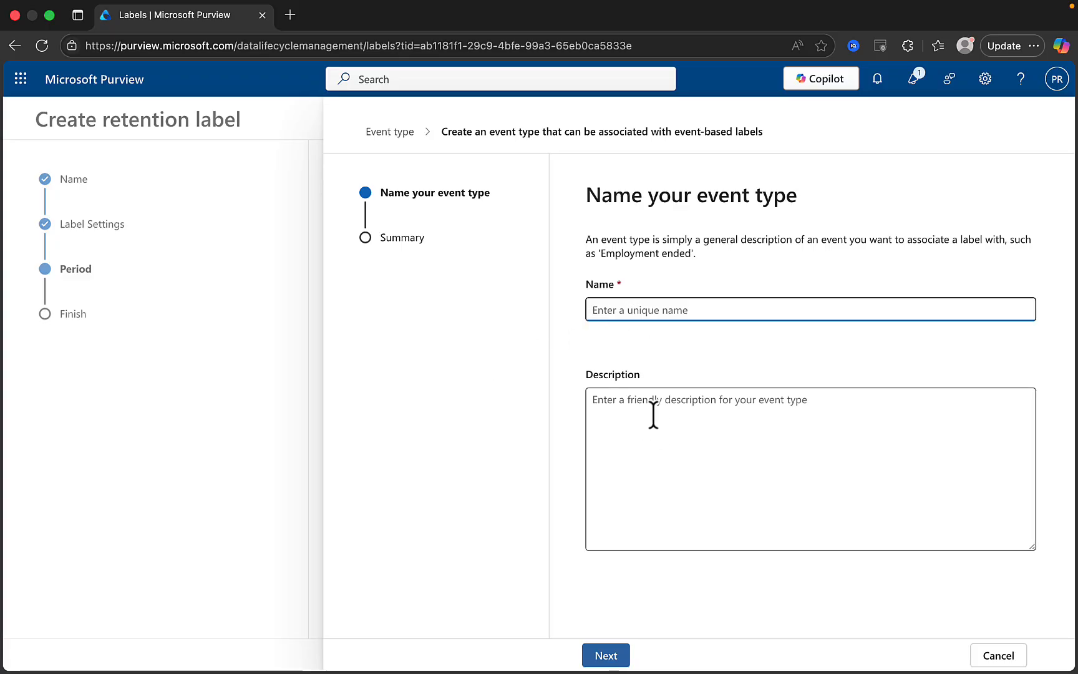
left_click(999, 656)
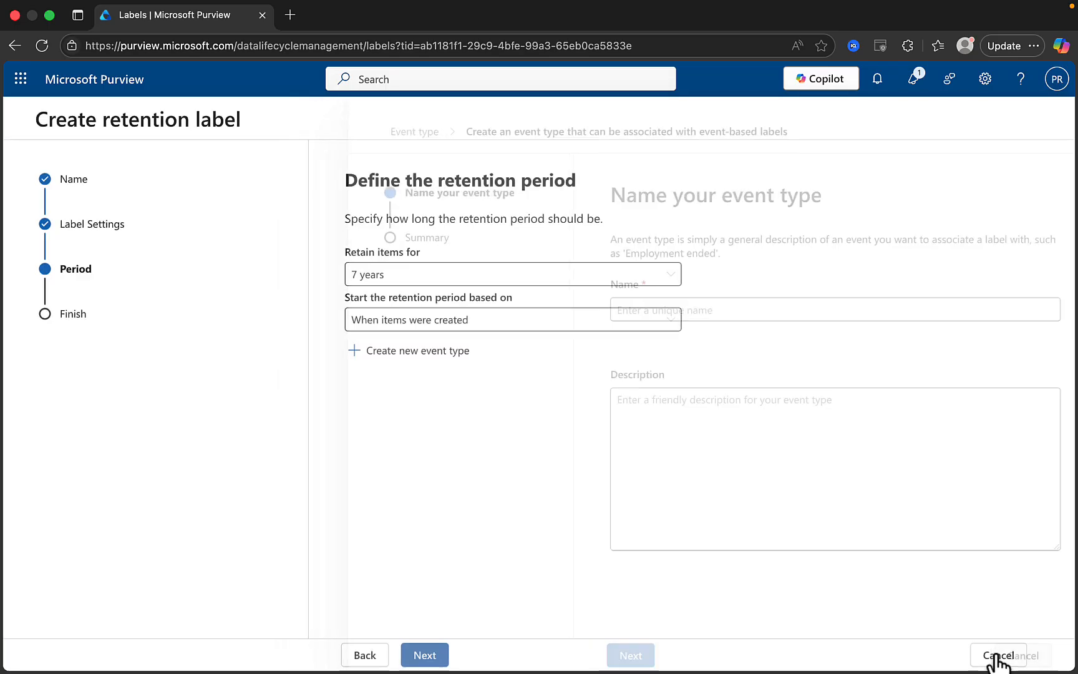
left_click(525, 322)
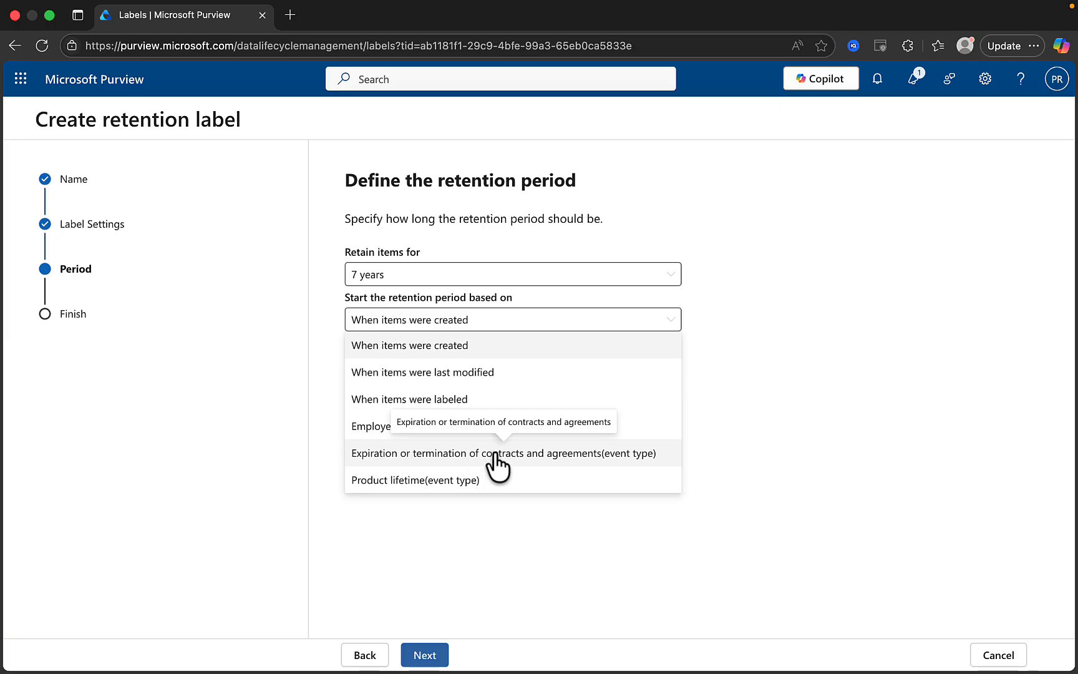
left_click(627, 551)
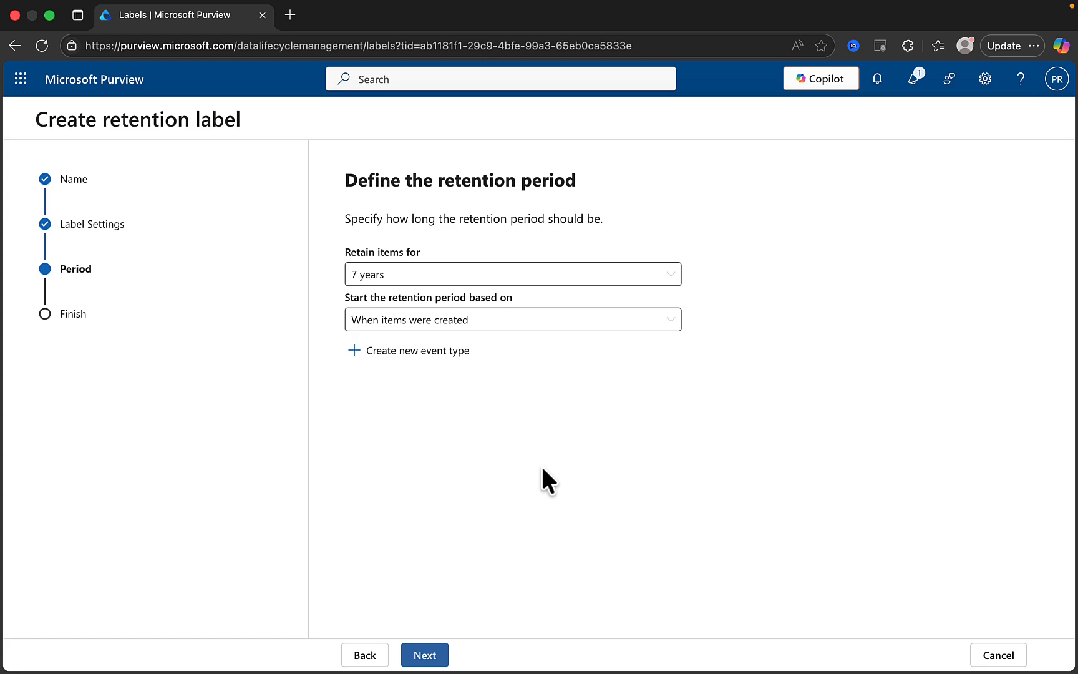
Accept the 7-year period based on item creation, then examine the label replacement and disposition review options, including the reviewer stages form
left_click(435, 656)
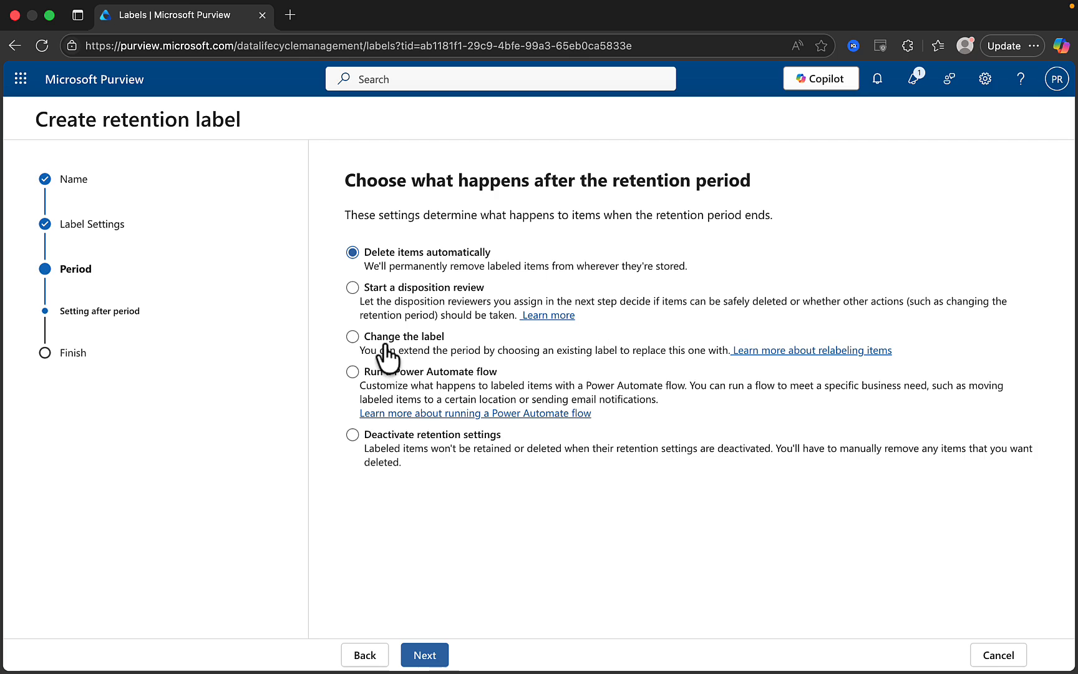
left_click(353, 338)
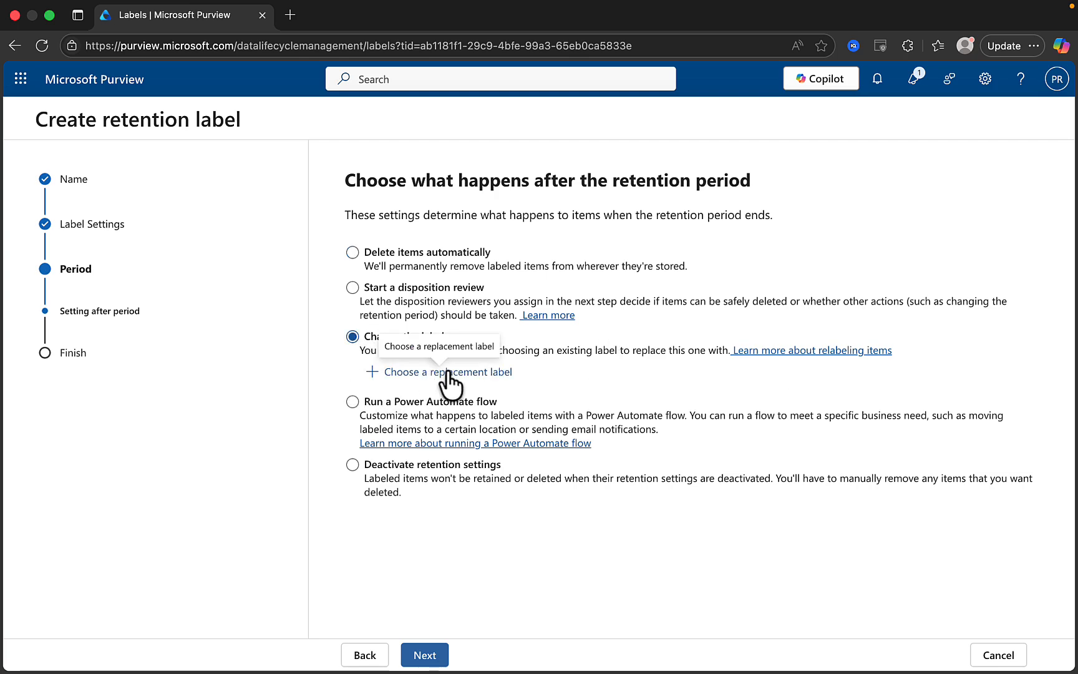
left_click(352, 288)
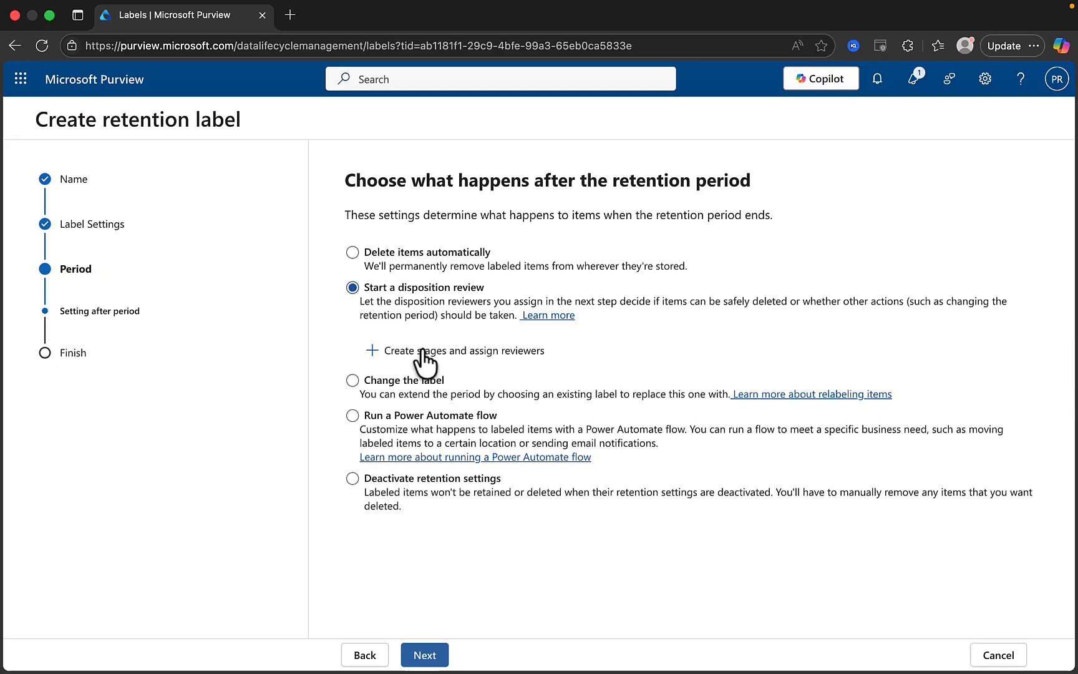
left_click(506, 351)
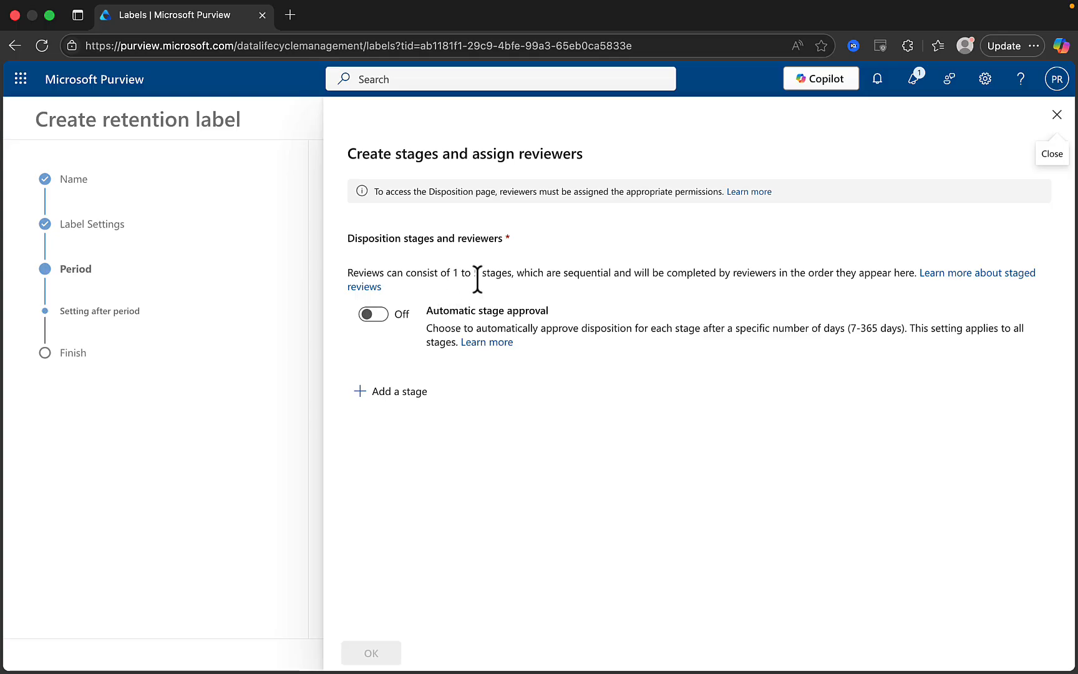
left_click(1056, 115)
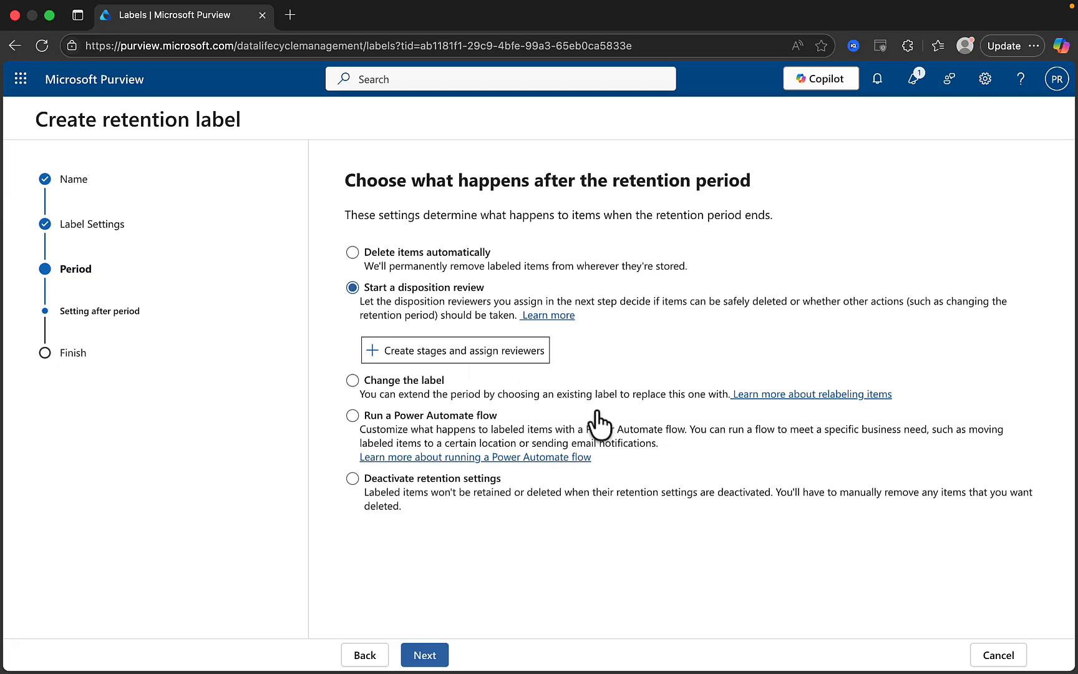
Examine the Power Automate flow option with its flow selection, and the option to deactivate retention settings
left_click(356, 417)
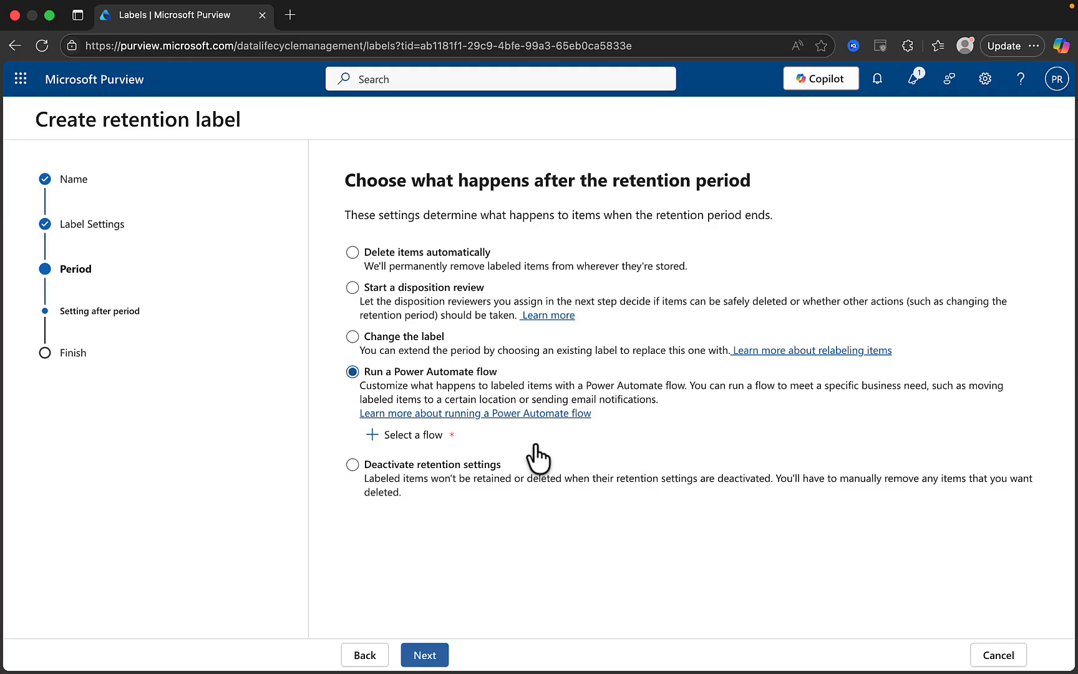
left_click(419, 435)
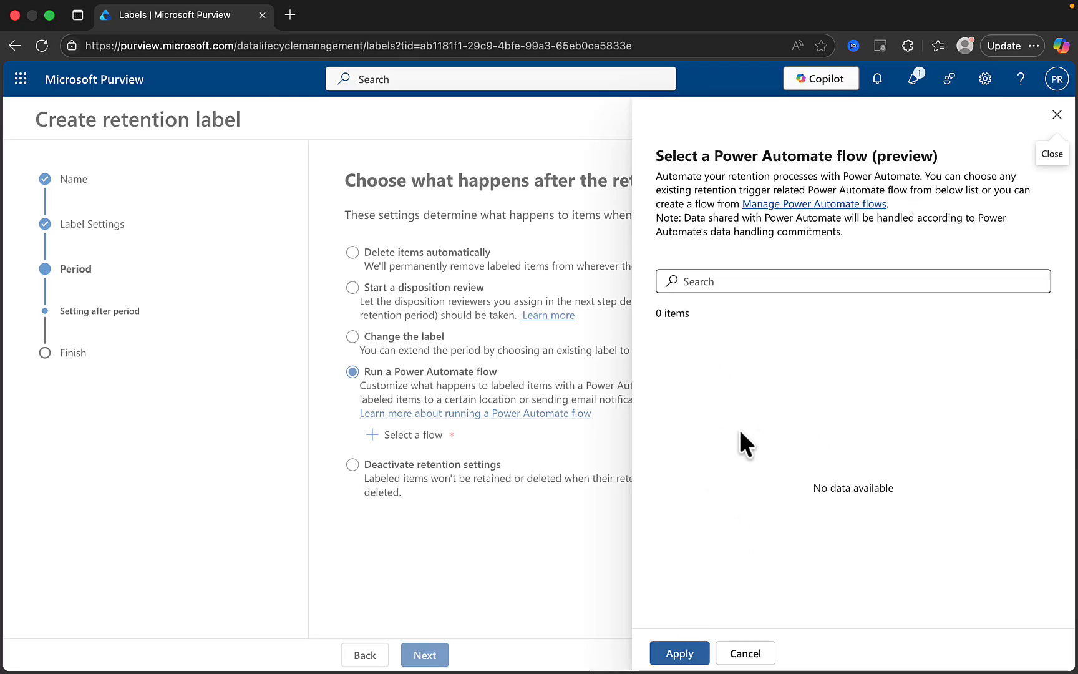
left_click(1055, 116)
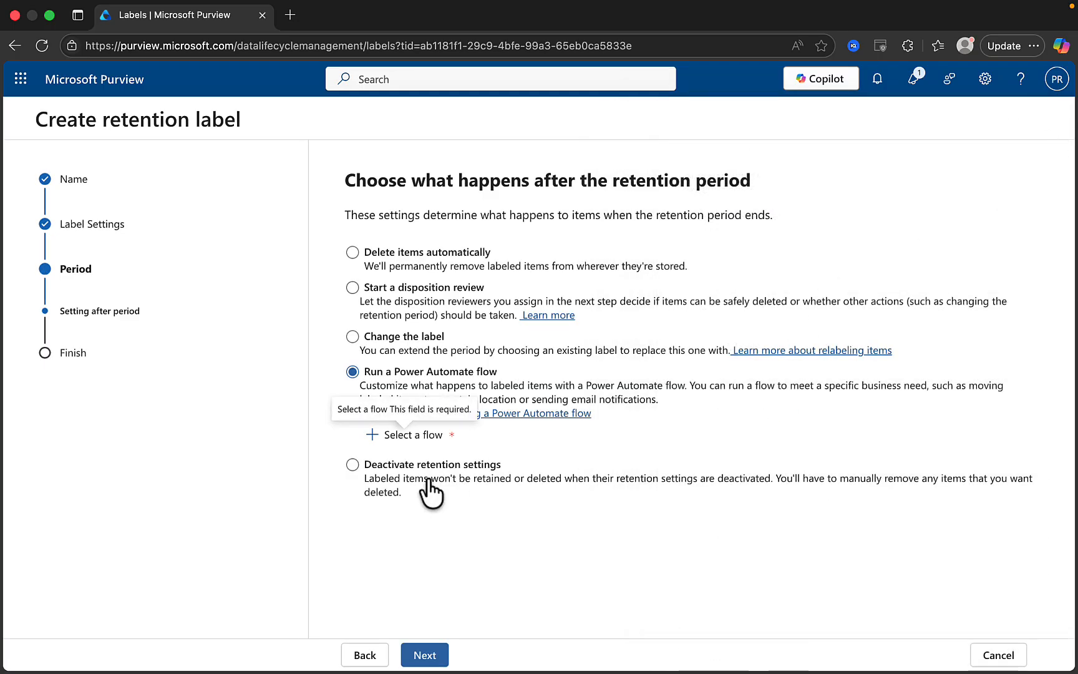
left_click(354, 465)
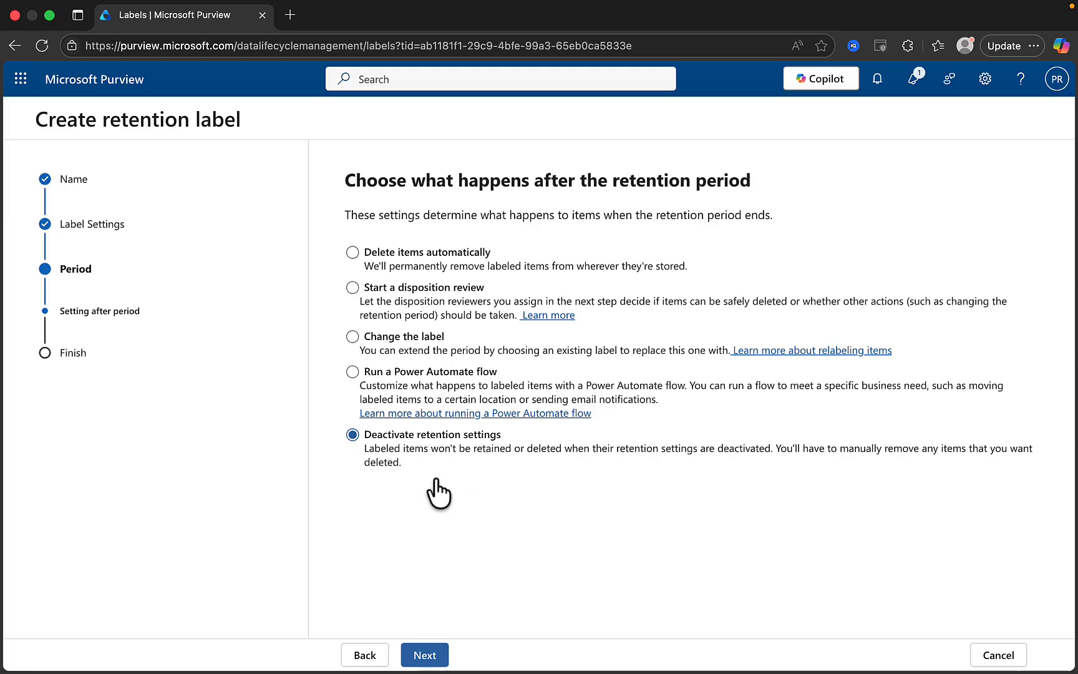
Choose to delete items automatically after the retention period, then cancel the label at its summary without creating it
left_click(353, 252)
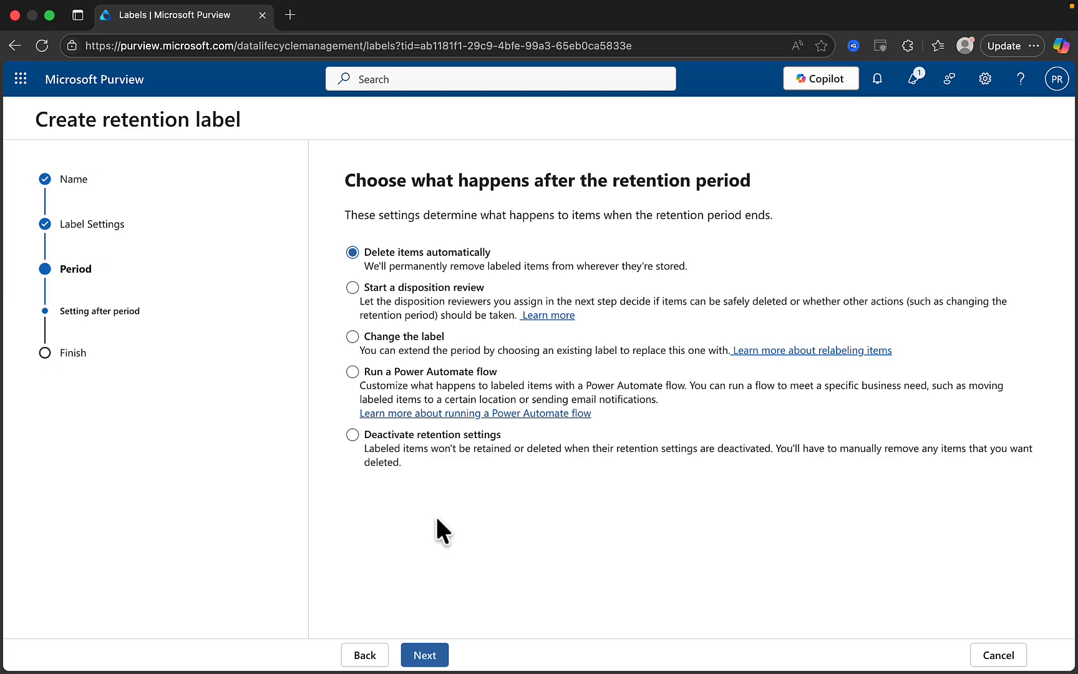
left_click(427, 656)
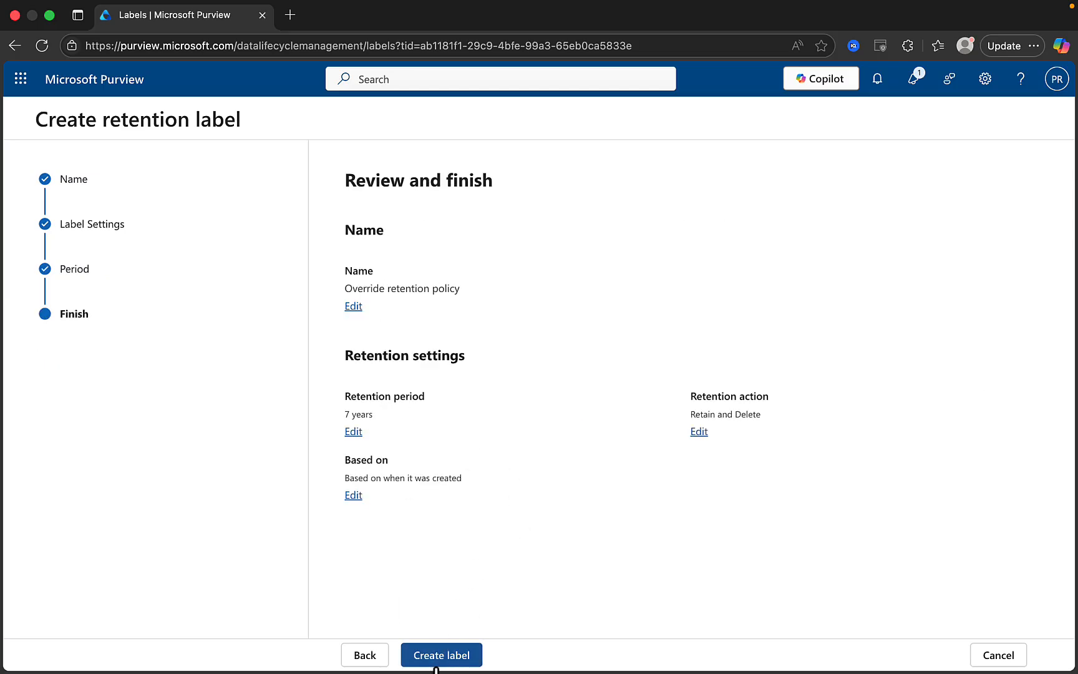
left_click(1001, 654)
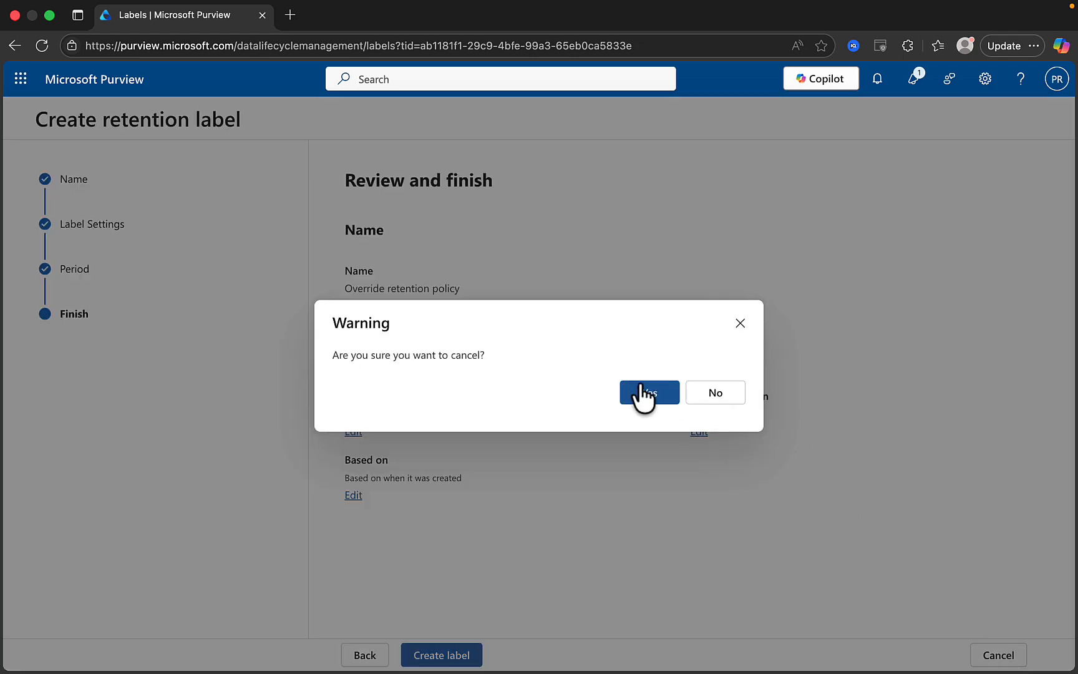
left_click(643, 396)
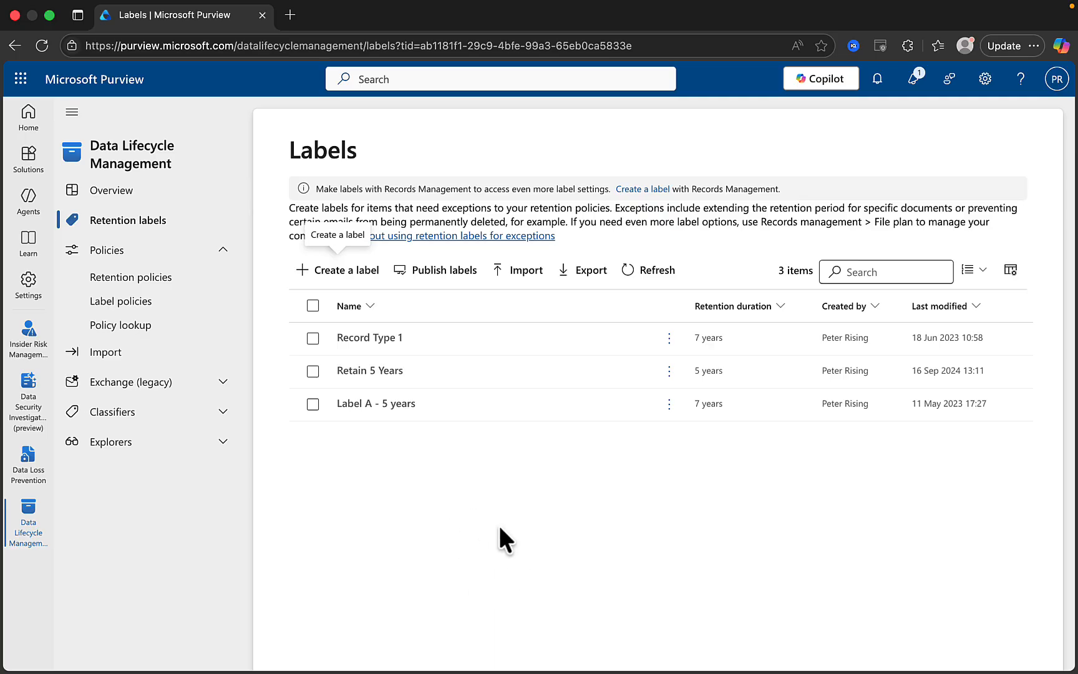
Start publishing retention labels and choose Retain 5 Years and Label A - 5 years as the labels to publish
left_click(437, 271)
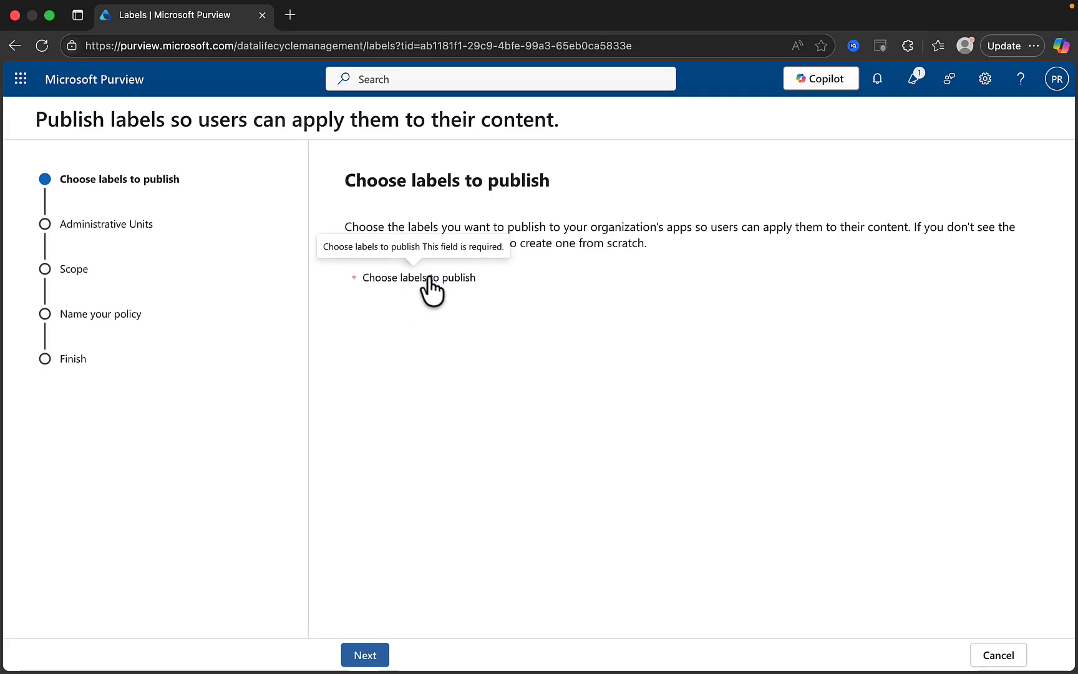
left_click(431, 281)
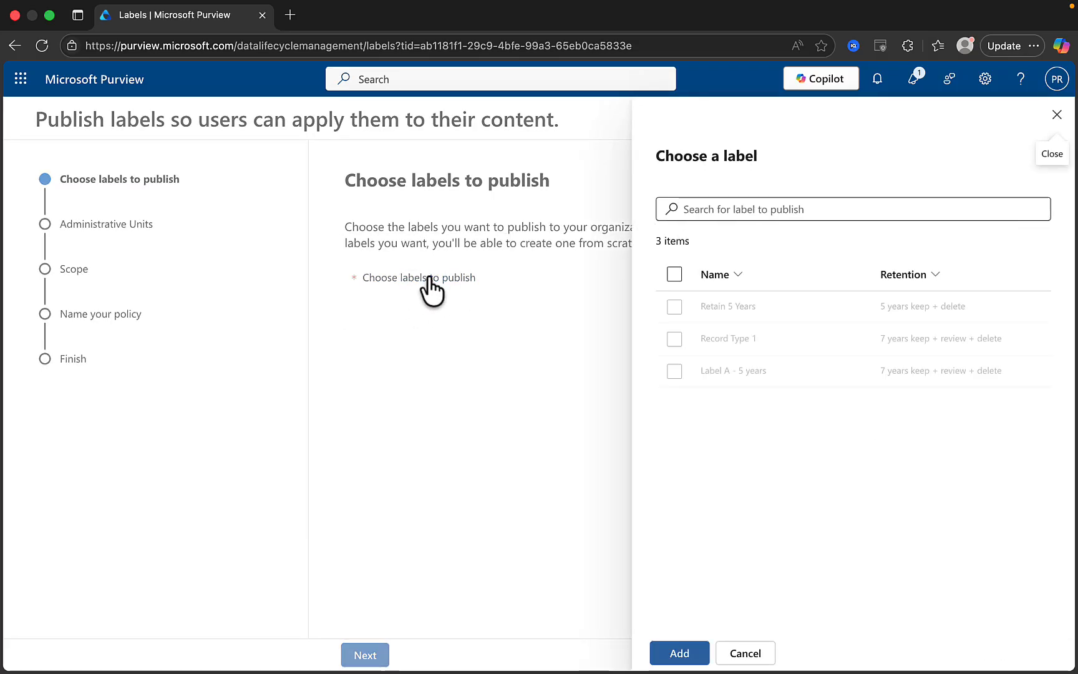
left_click(674, 307)
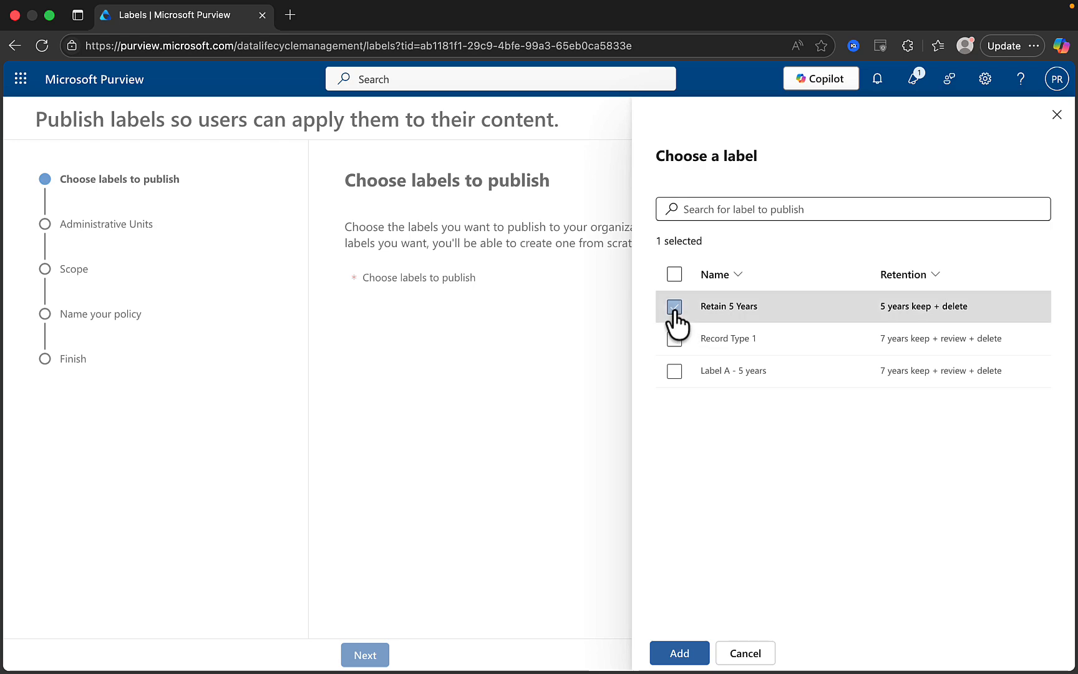
left_click(674, 371)
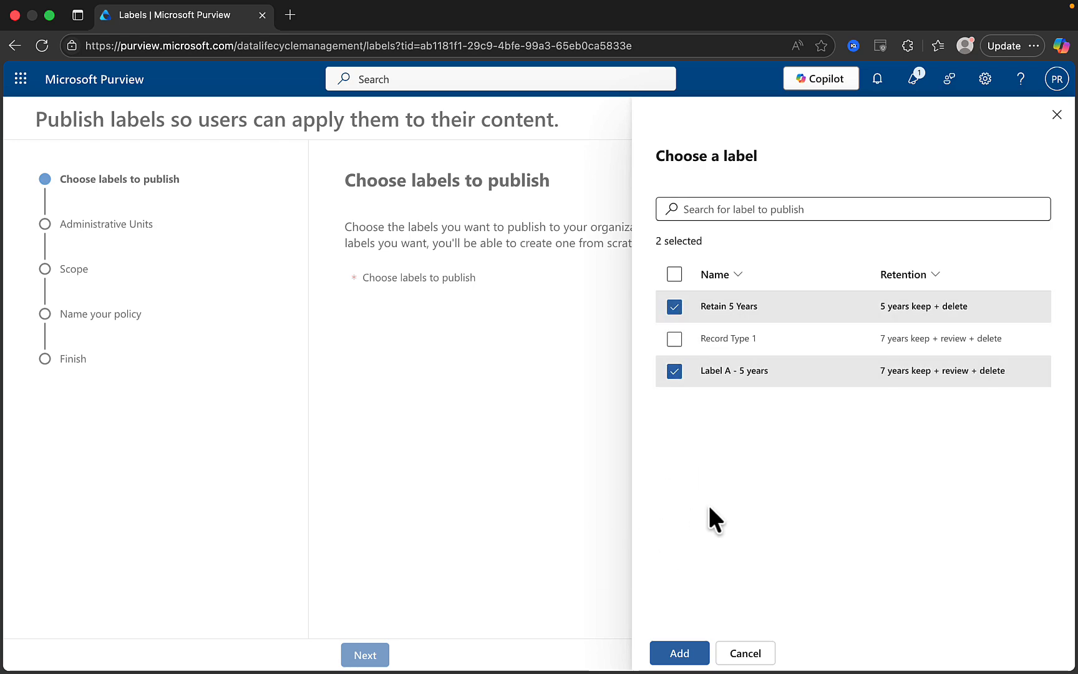
left_click(681, 654)
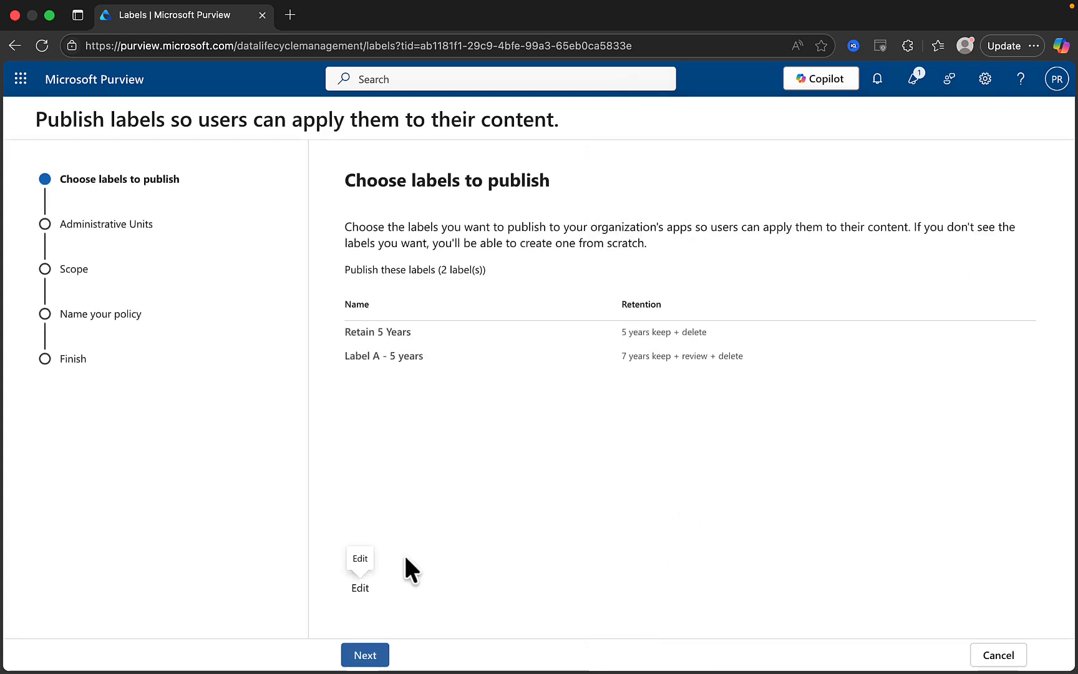
Keep the full directory as the admin unit scope and choose a static policy type for the published labels
left_click(368, 655)
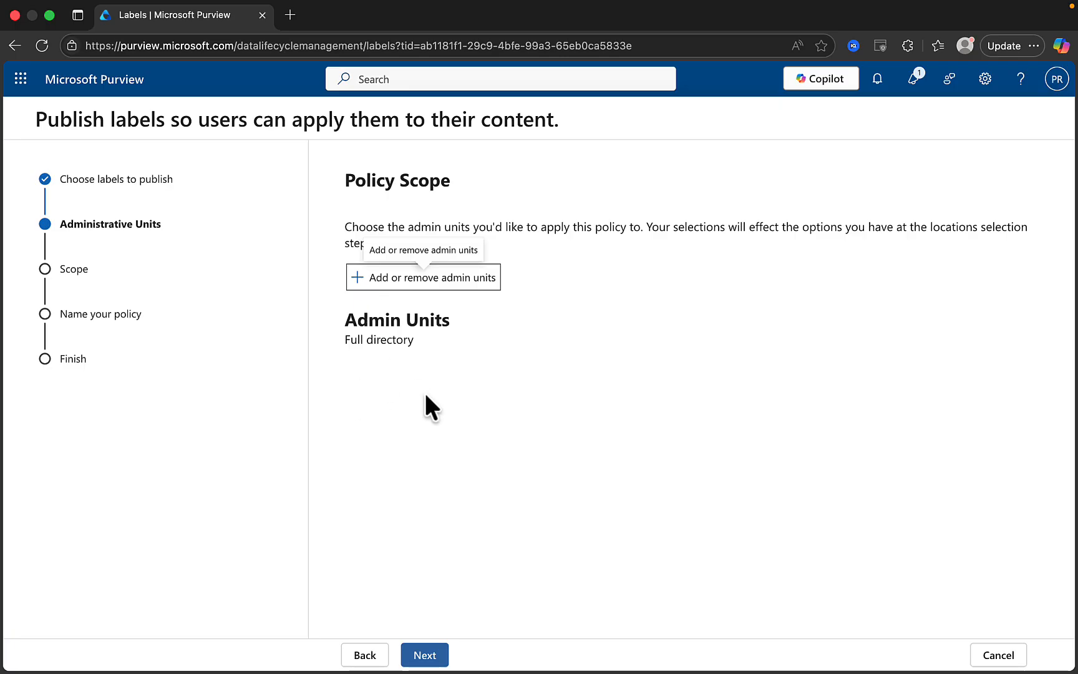
left_click(440, 655)
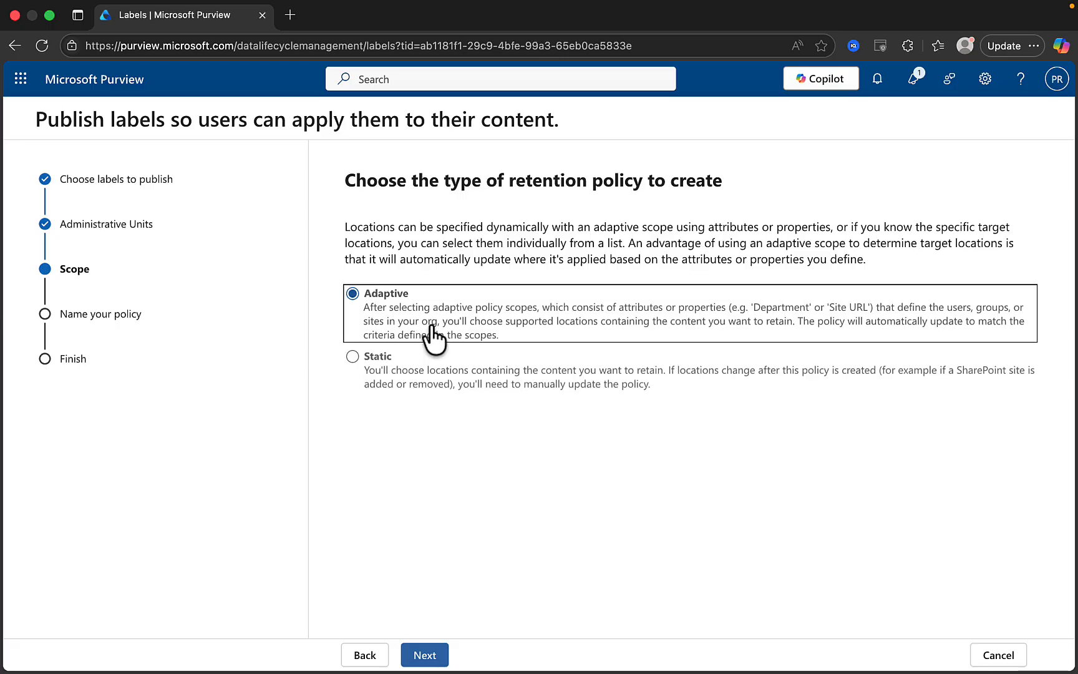
left_click(353, 359)
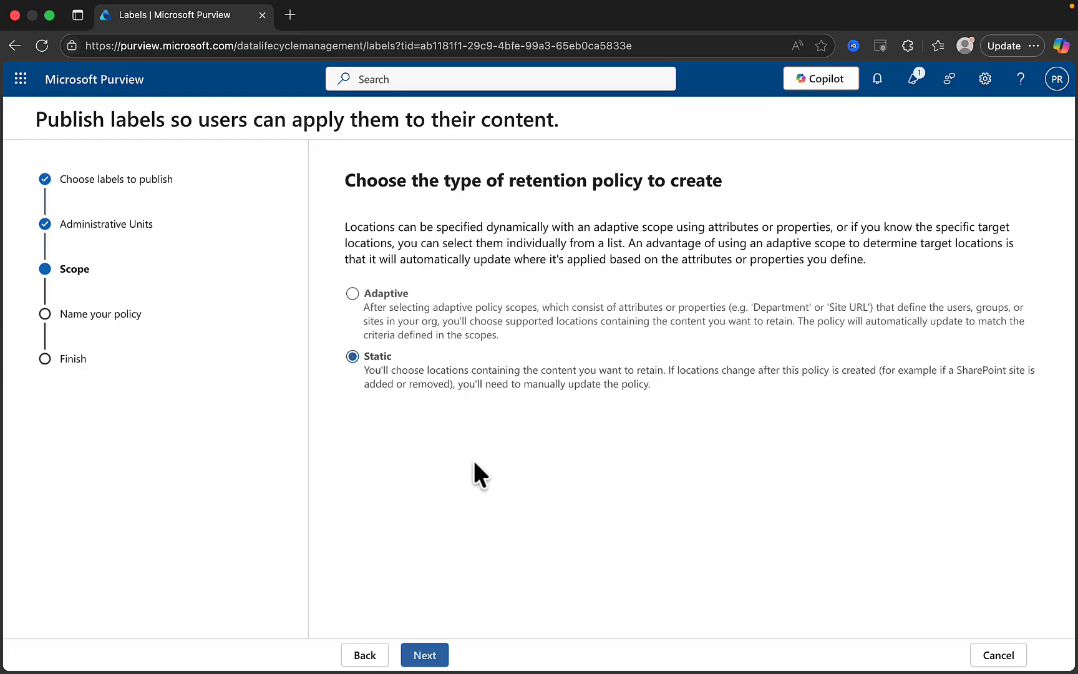
left_click(427, 656)
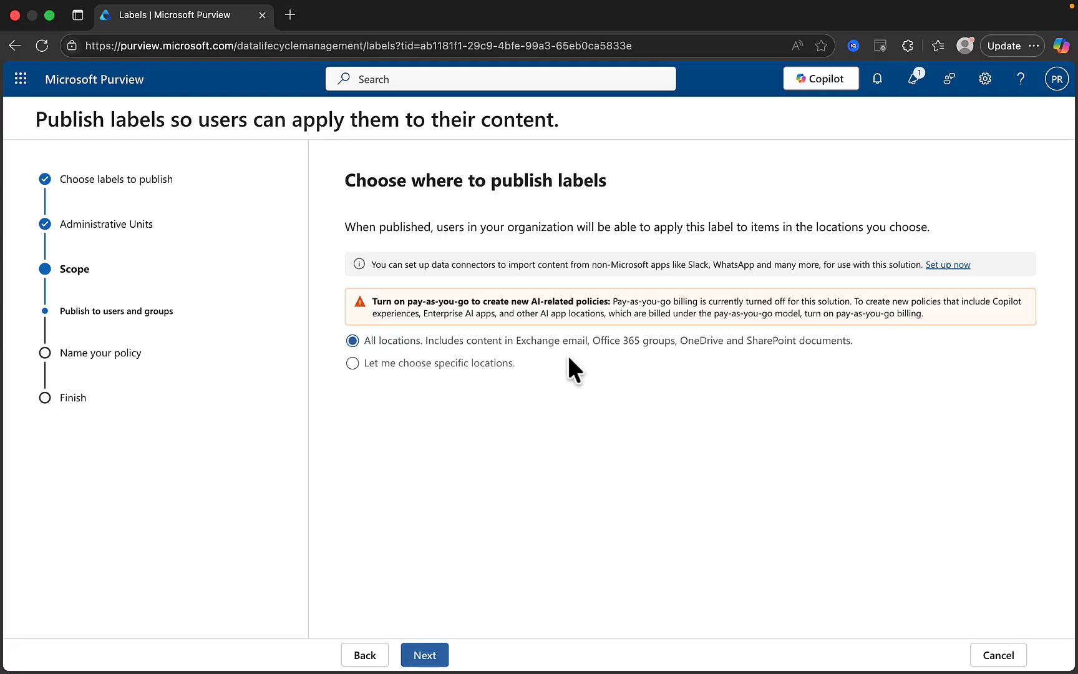
Check the specific publishing locations, return to all locations, and cancel label publishing without naming the policy
left_click(353, 364)
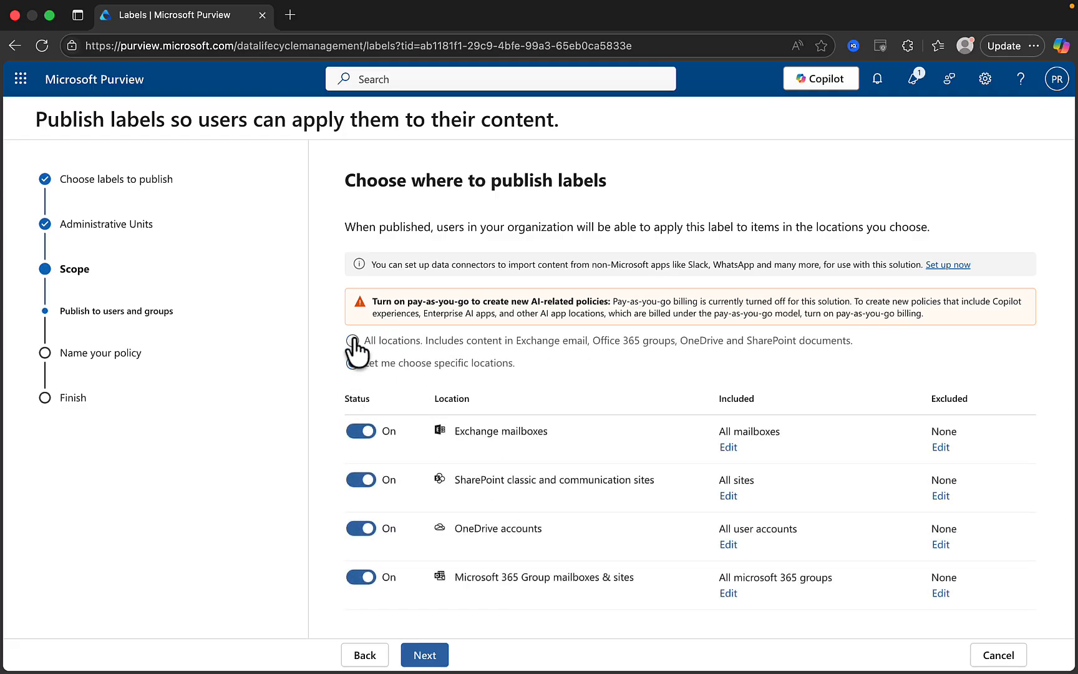
left_click(353, 342)
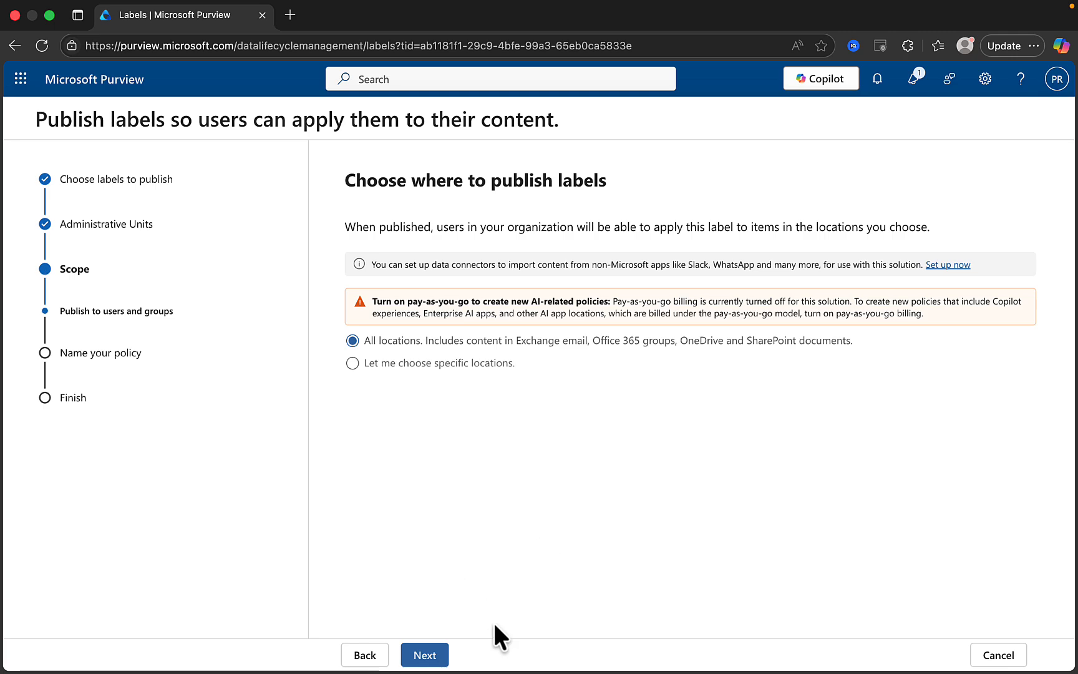
left_click(429, 654)
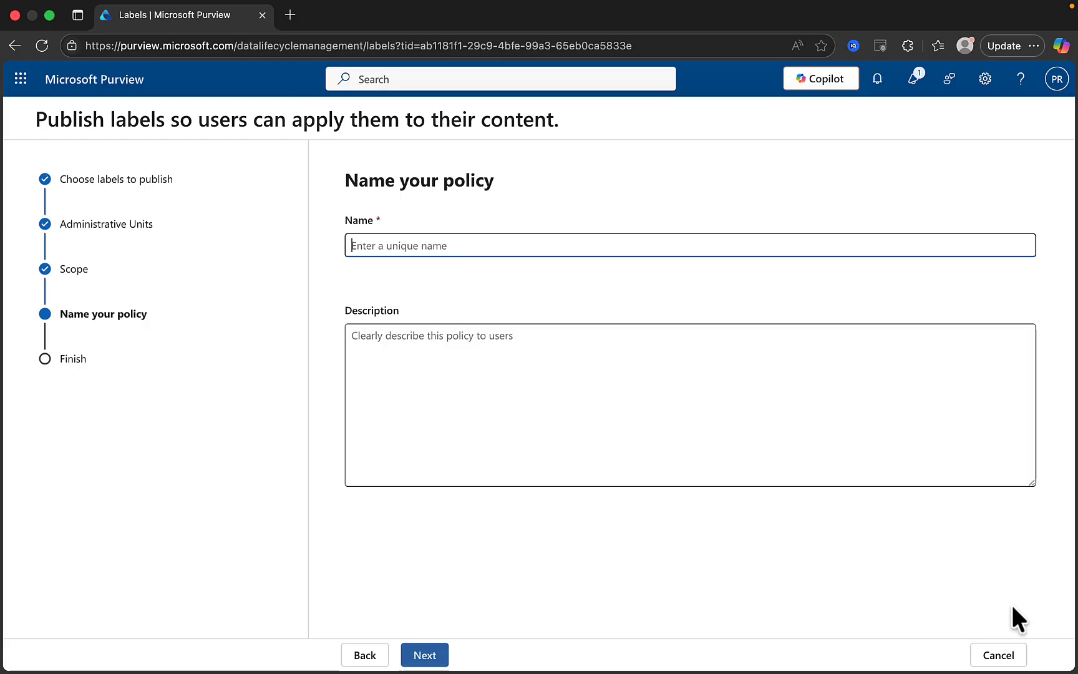
left_click(1006, 655)
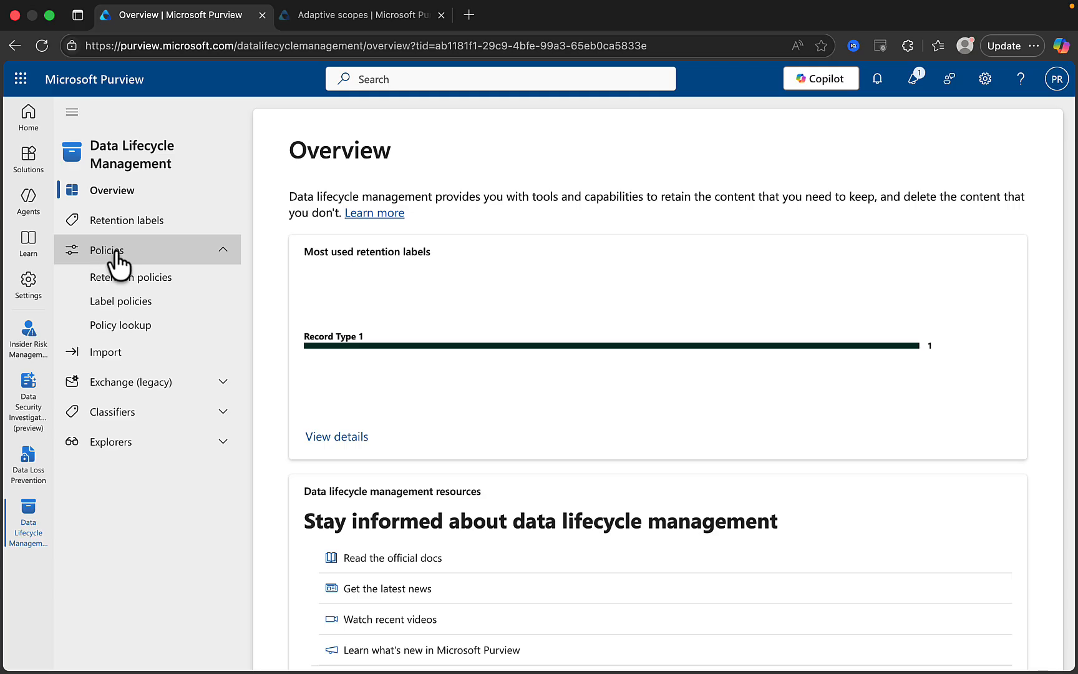
Open Policy lookup and examine which kinds of objects policies can be searched for
left_click(154, 330)
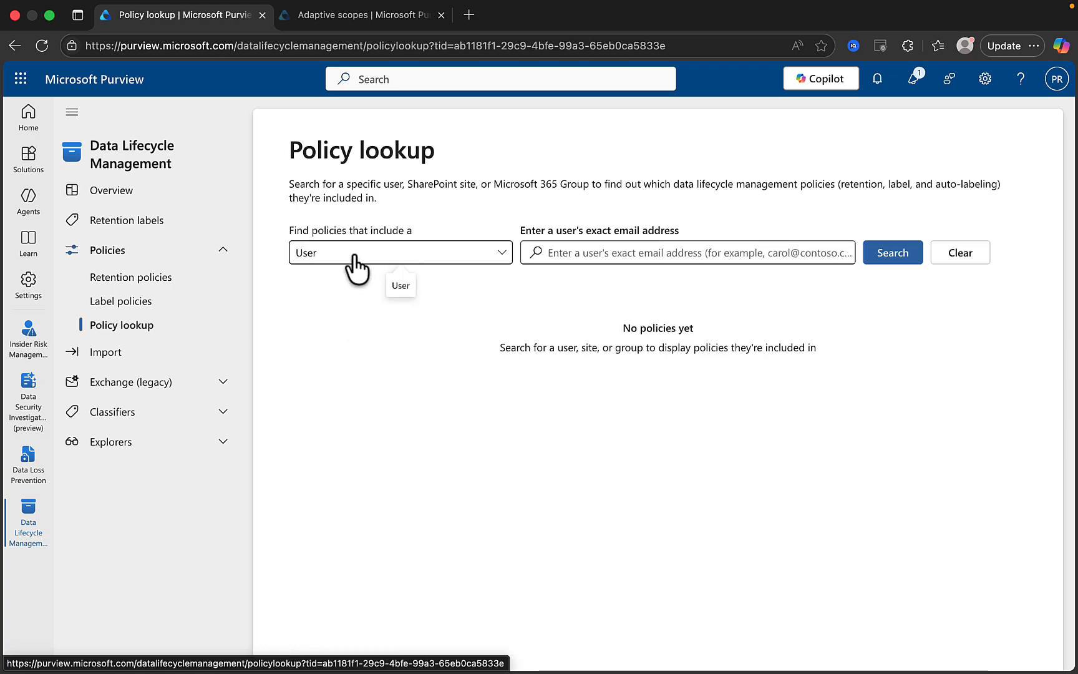
left_click(500, 262)
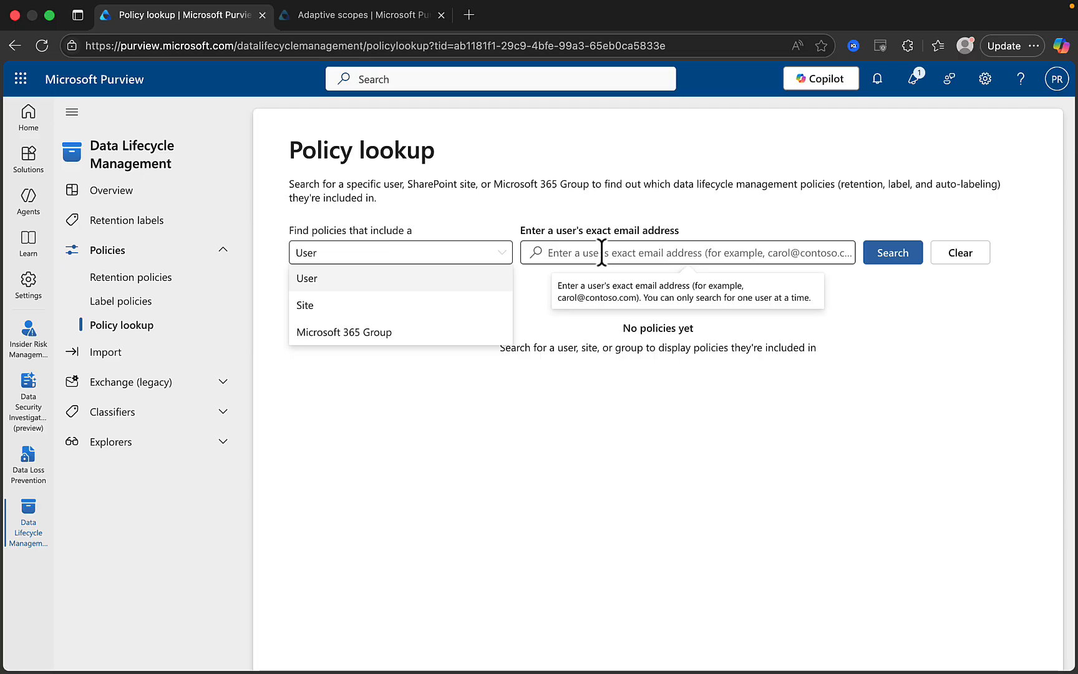
left_click(989, 399)
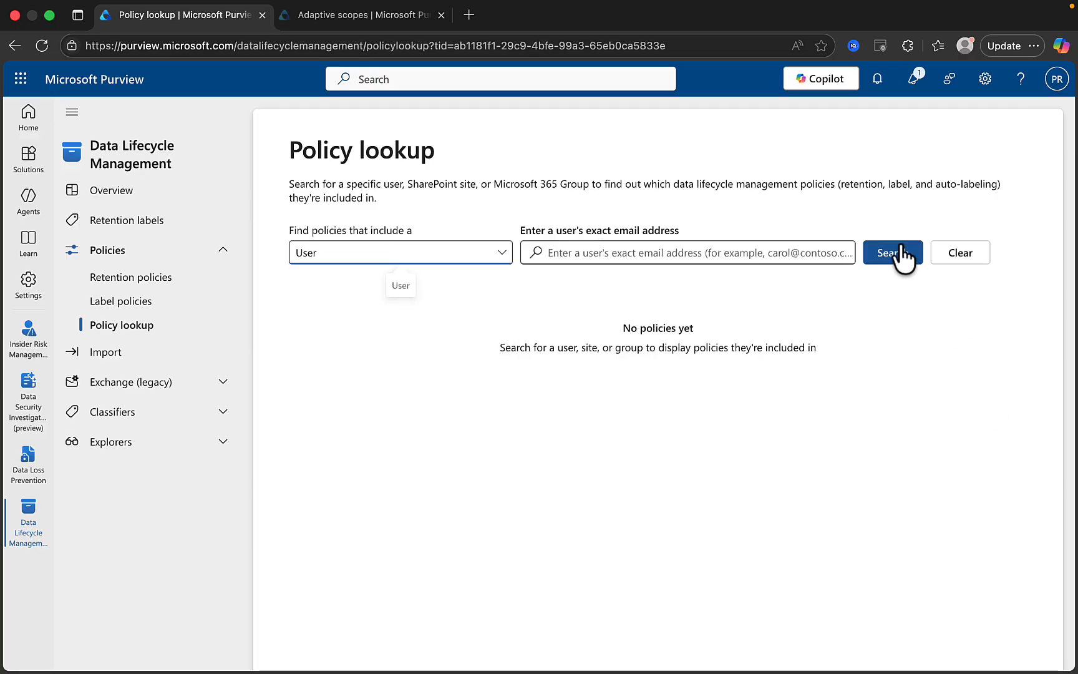
Look up the policies that include a specific user by entering the user's e-mail address
left_click(340, 257)
left_click(334, 278)
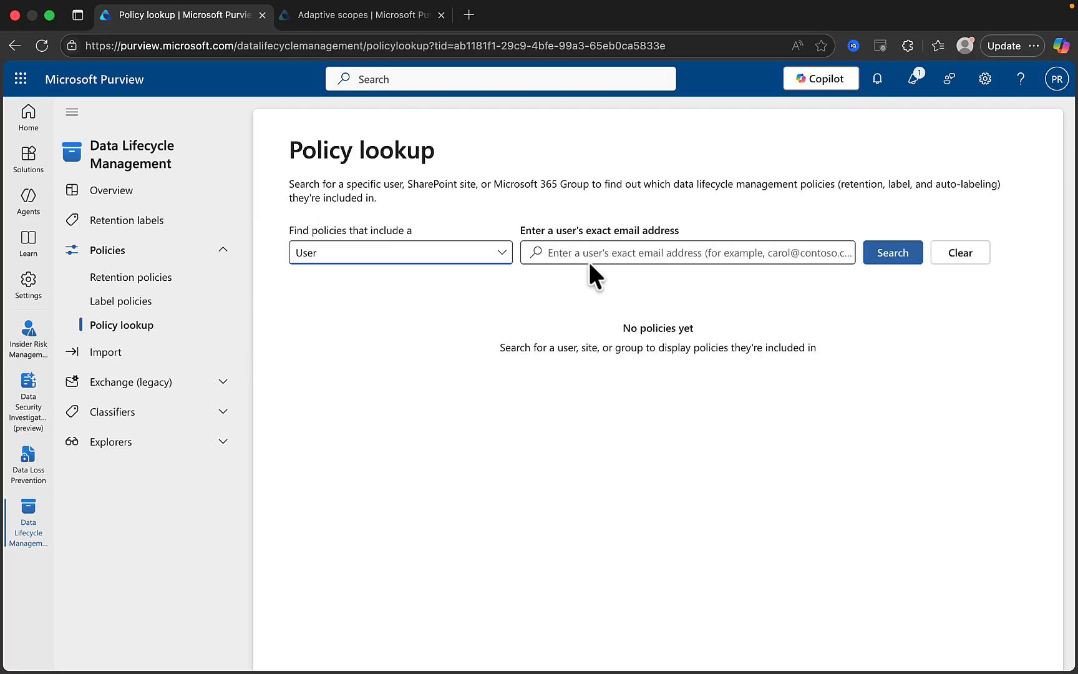
left_click(572, 253)
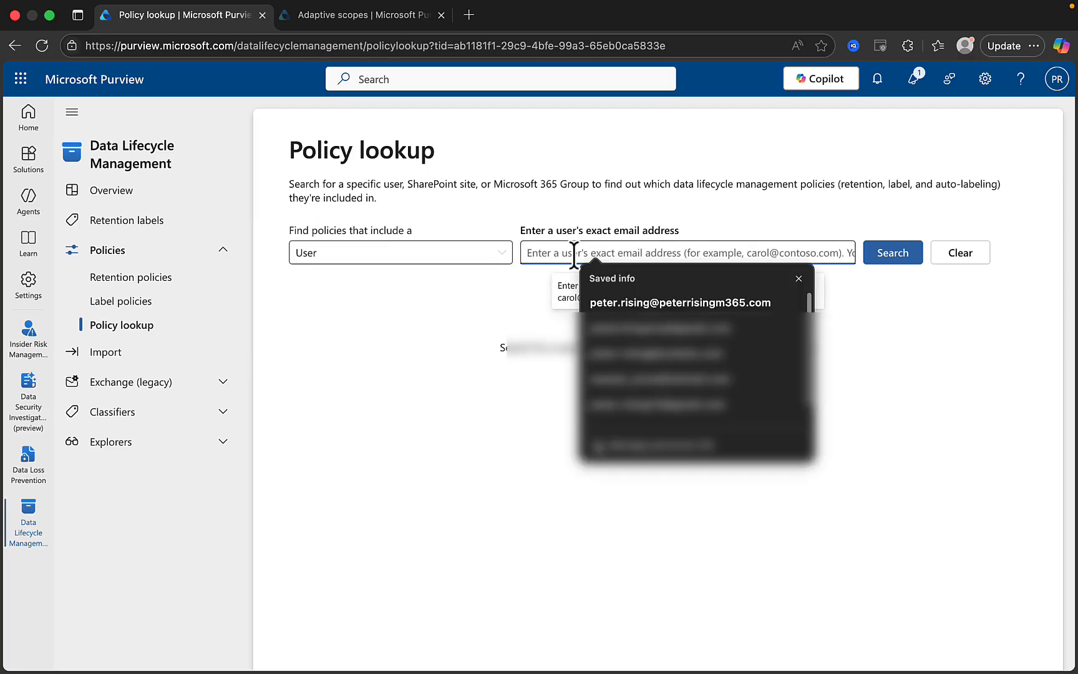
left_click(686, 302)
left_click(888, 256)
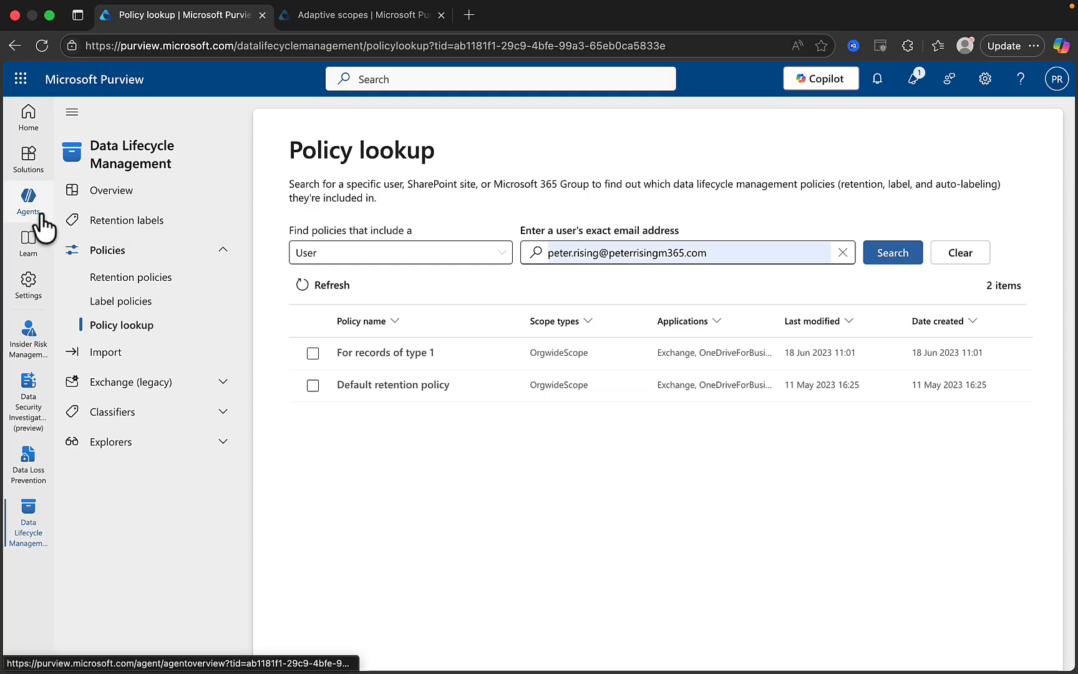
Switch to the eDiscovery solution and examine the list of cases
left_click(28, 164)
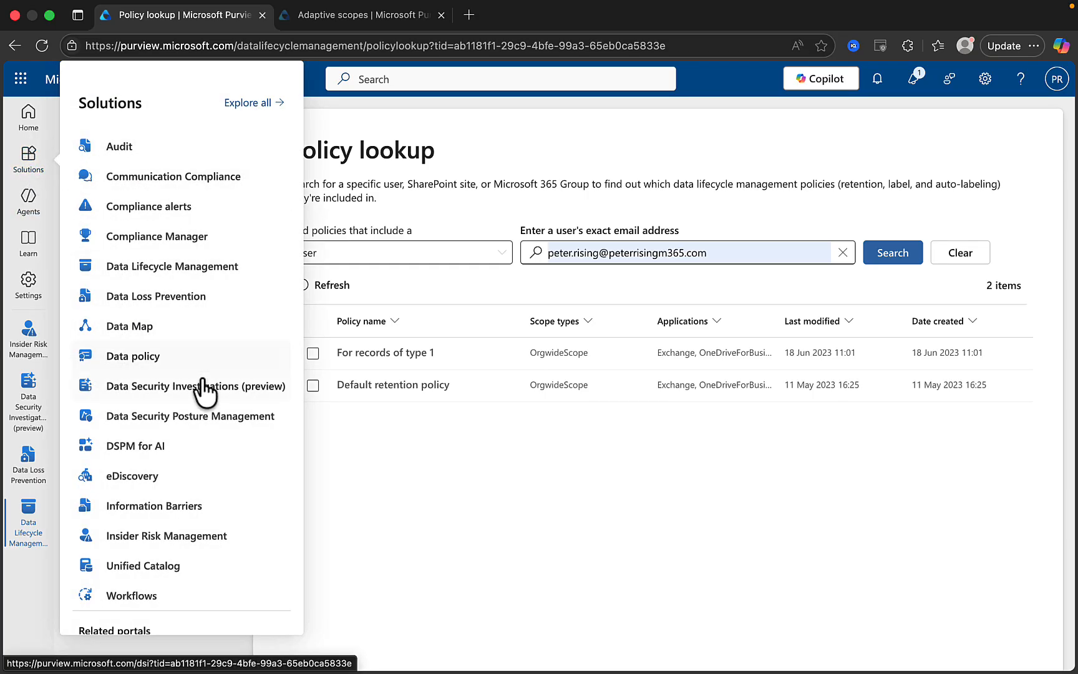
left_click(163, 476)
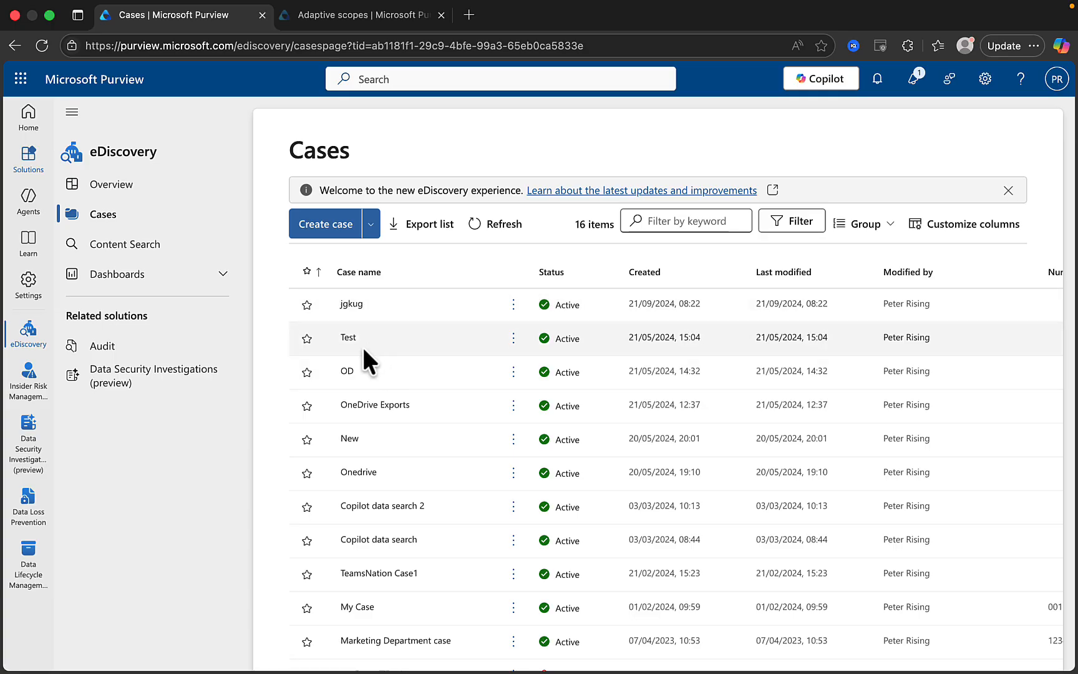
scroll(429, 561, "down", 3)
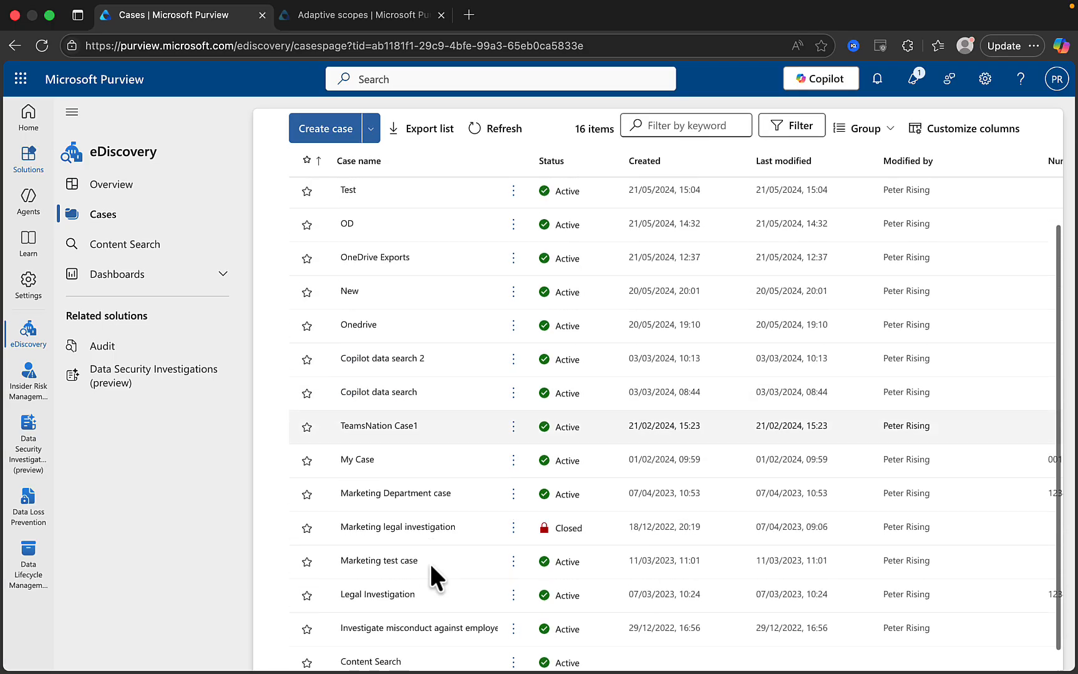
Open Content Search in the eDiscovery solution
scroll(429, 562, "up", 3)
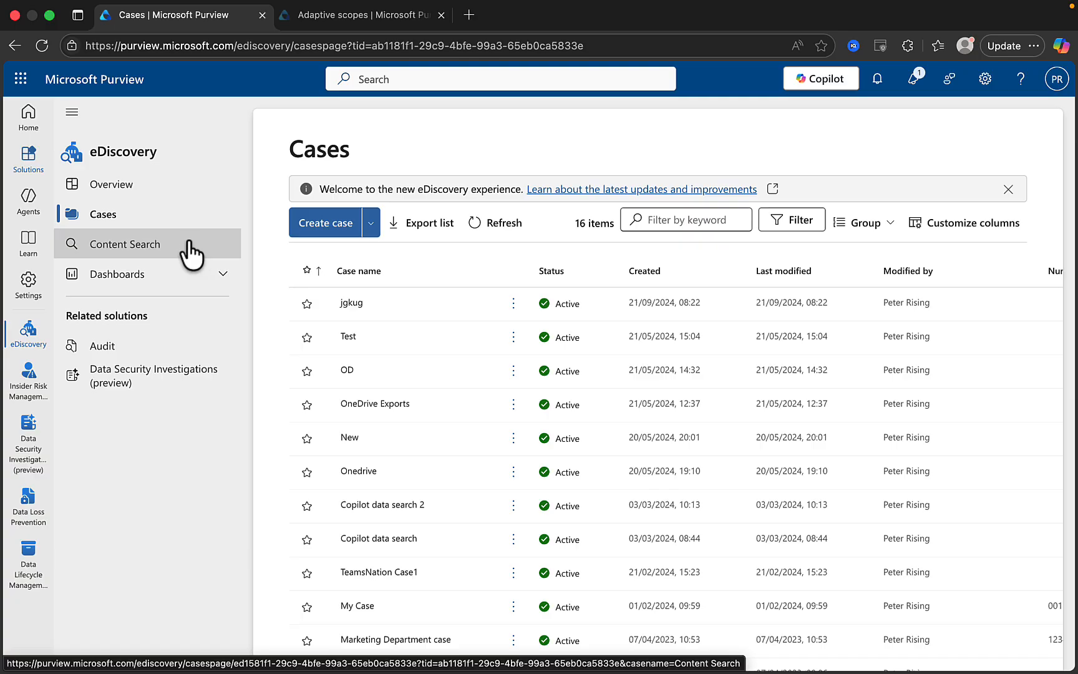
left_click(169, 253)
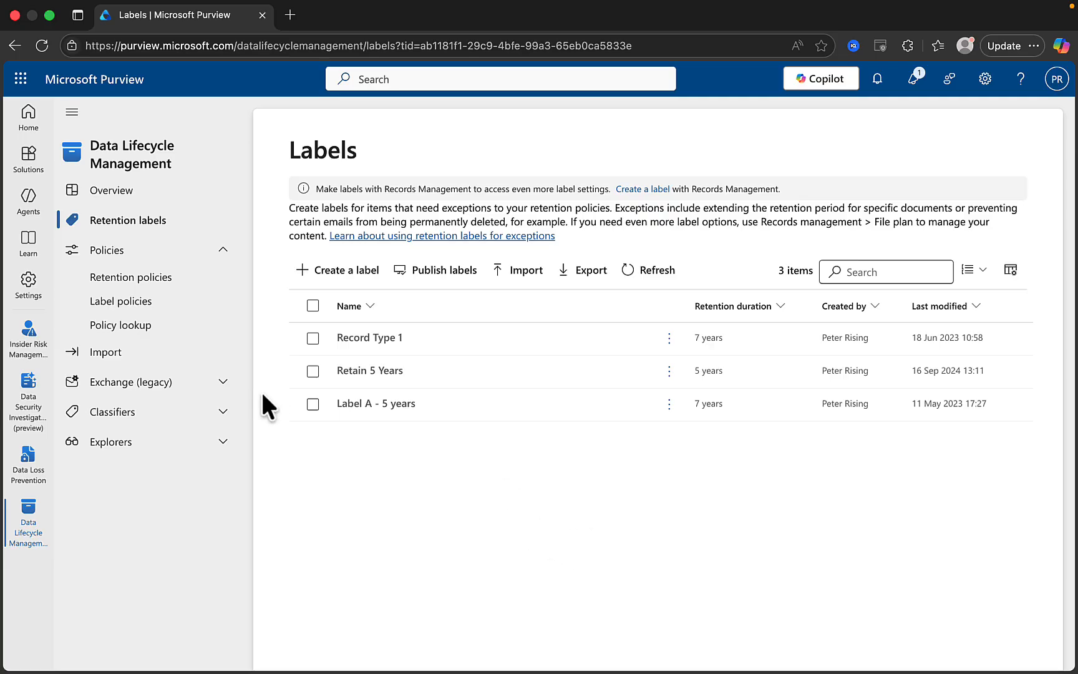
Open the list of adaptive scopes in the portal's Roles and scopes settings
left_click(25, 287)
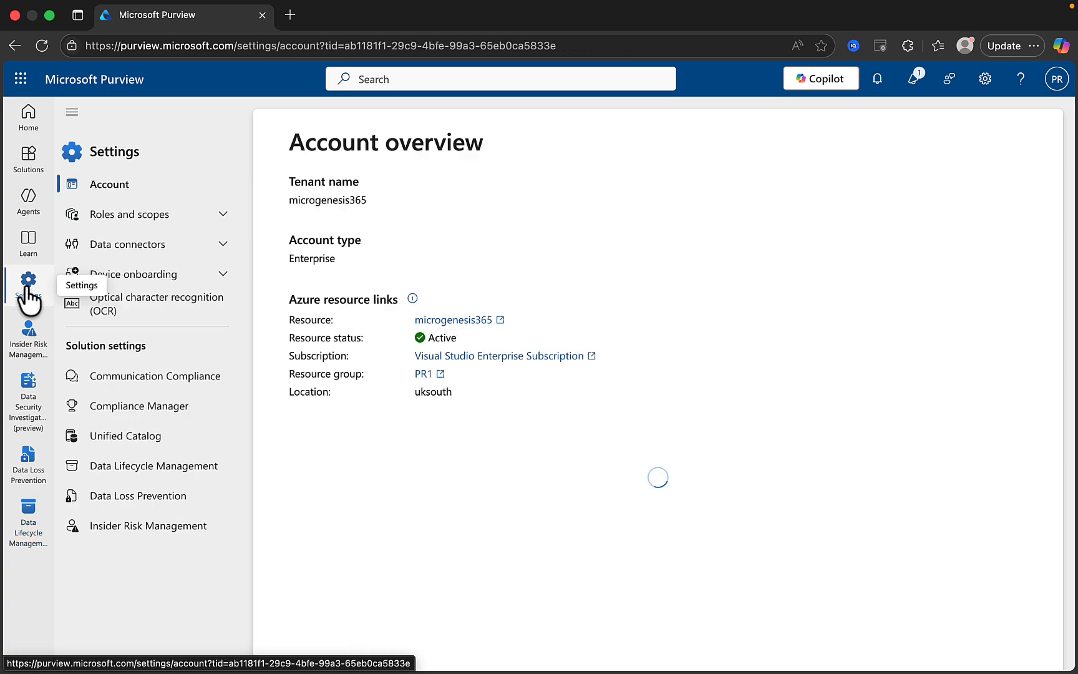
left_click(226, 215)
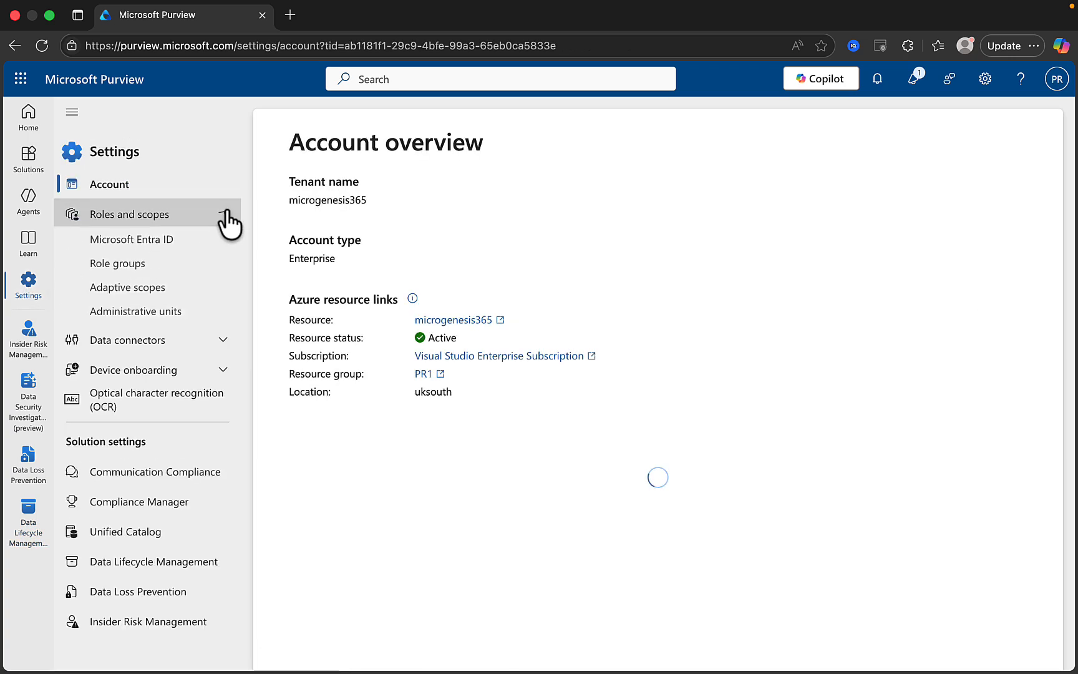
left_click(174, 301)
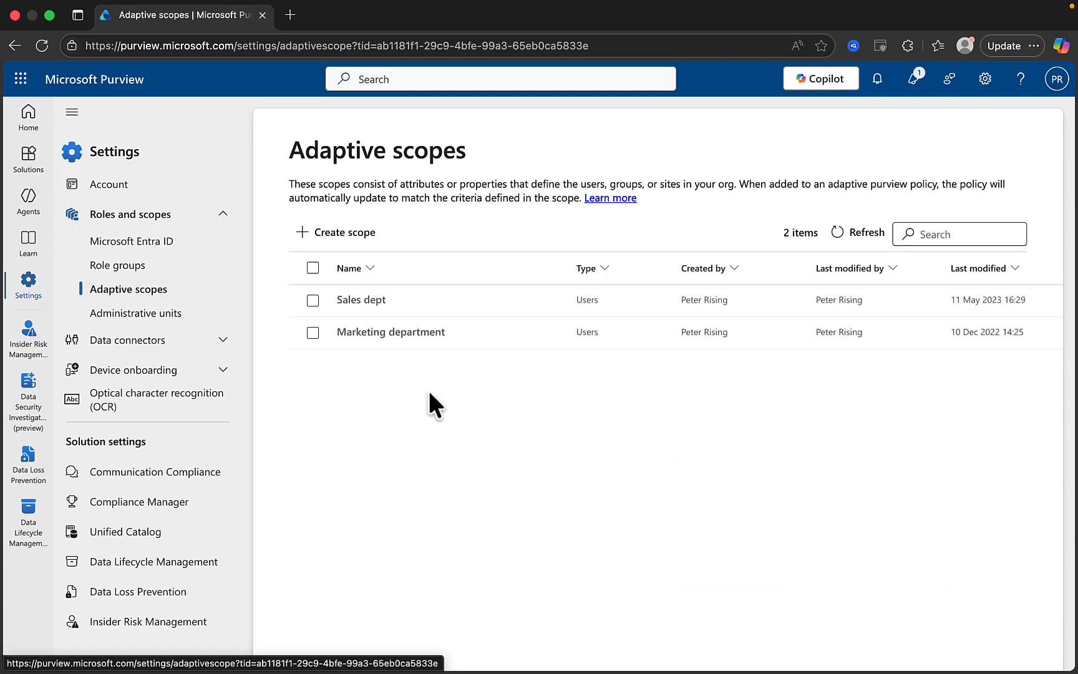
Review the Sales dept adaptive scope's admin unit, scope type and user query, then cancel editing and deselect the scope
left_click(370, 299)
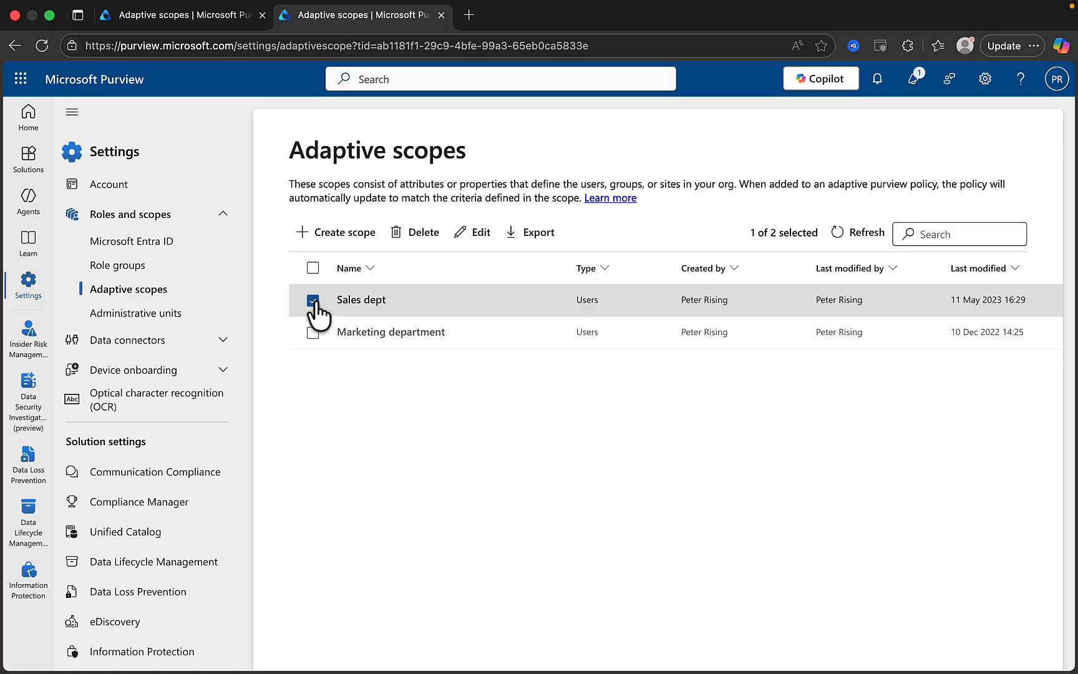
left_click(476, 233)
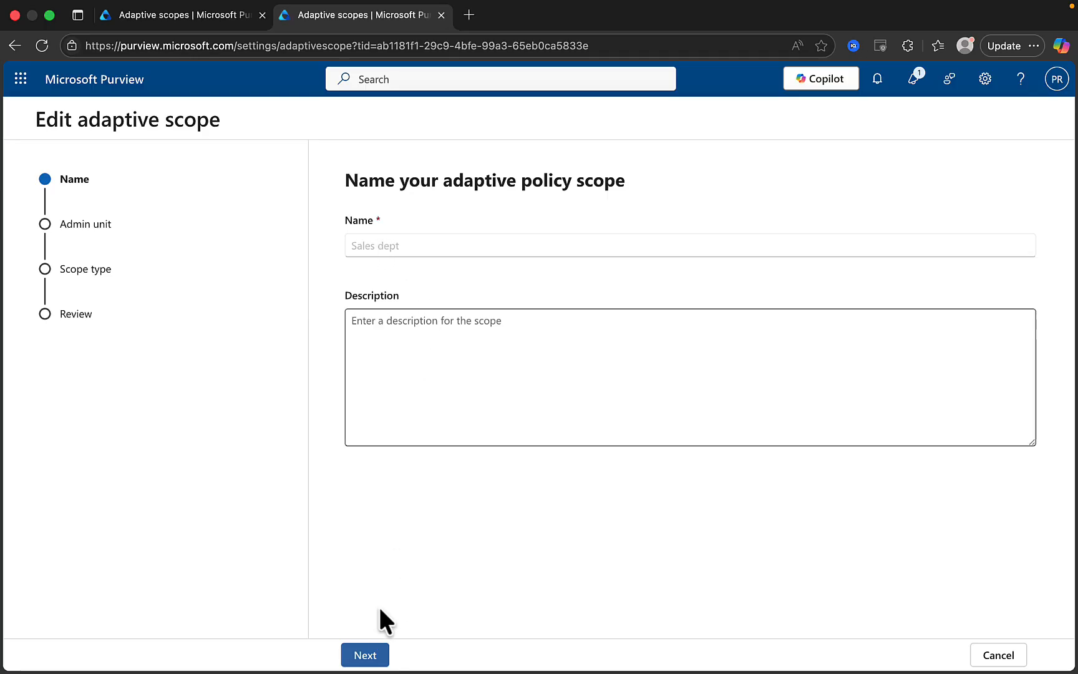
left_click(372, 655)
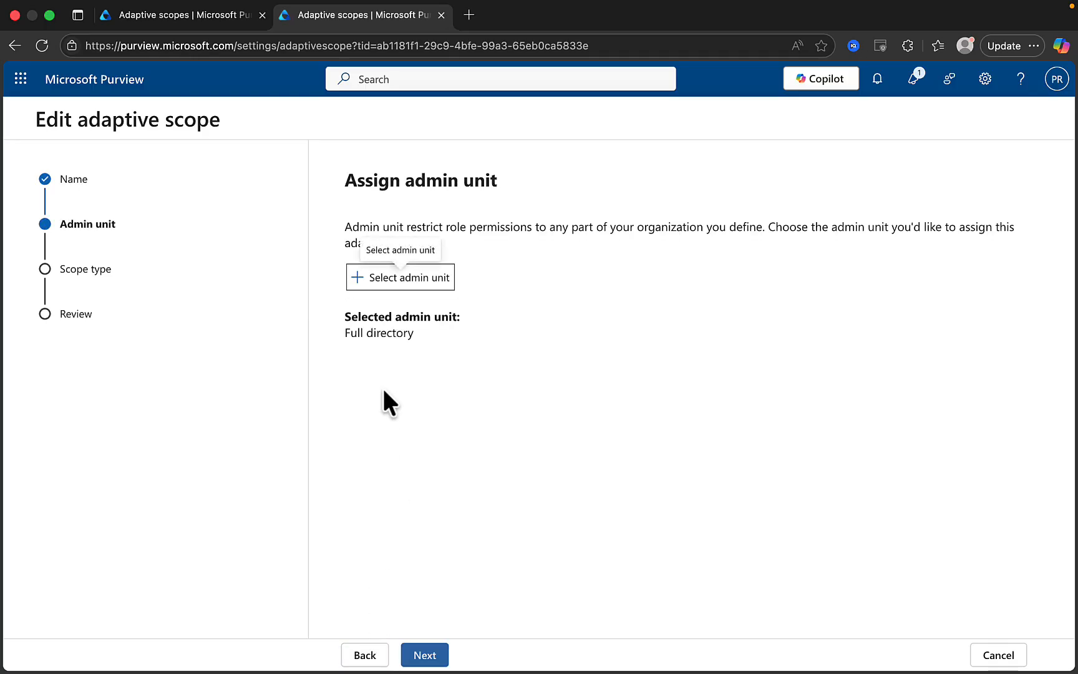
left_click(429, 655)
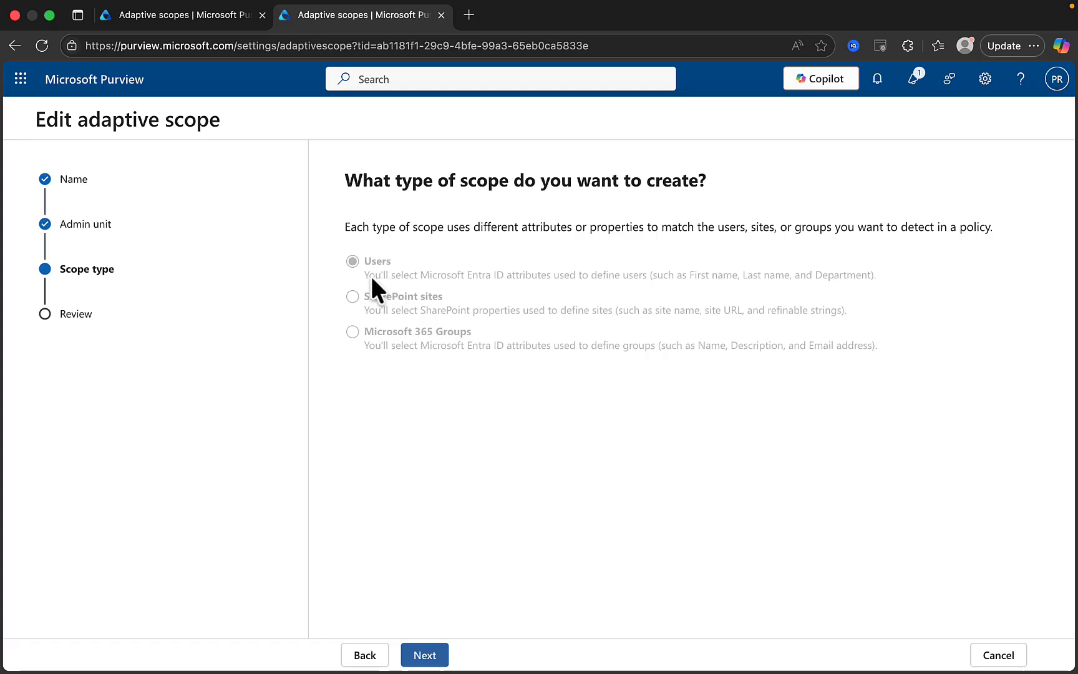
left_click(431, 653)
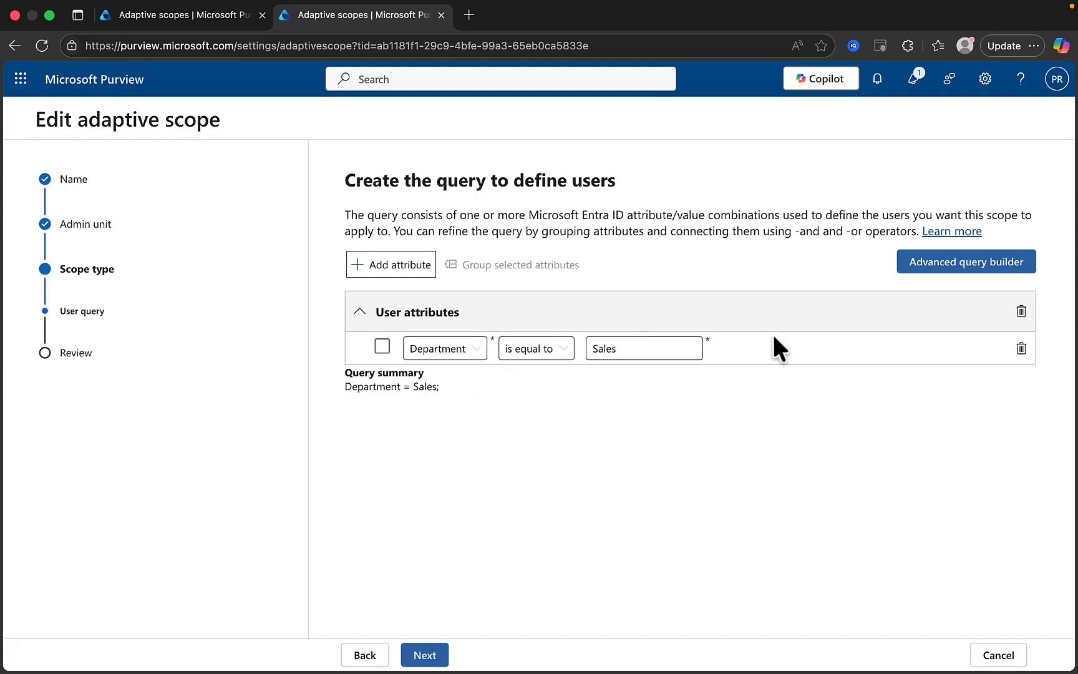
left_click(995, 655)
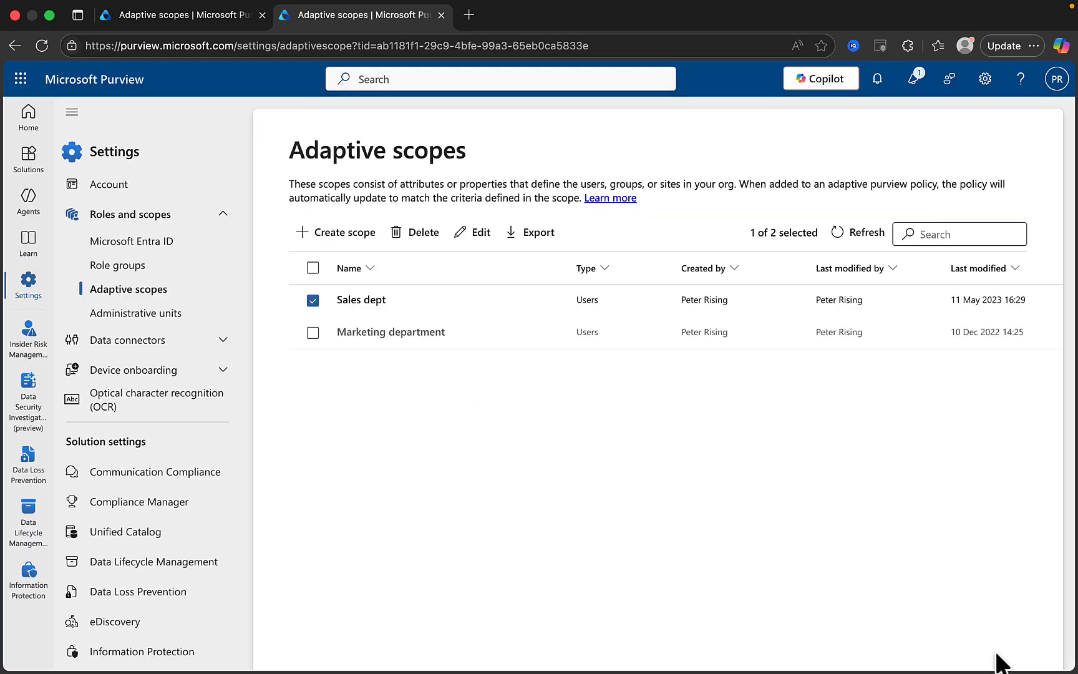
left_click(316, 302)
Start creating a new adaptive scope and name it Research
left_click(342, 236)
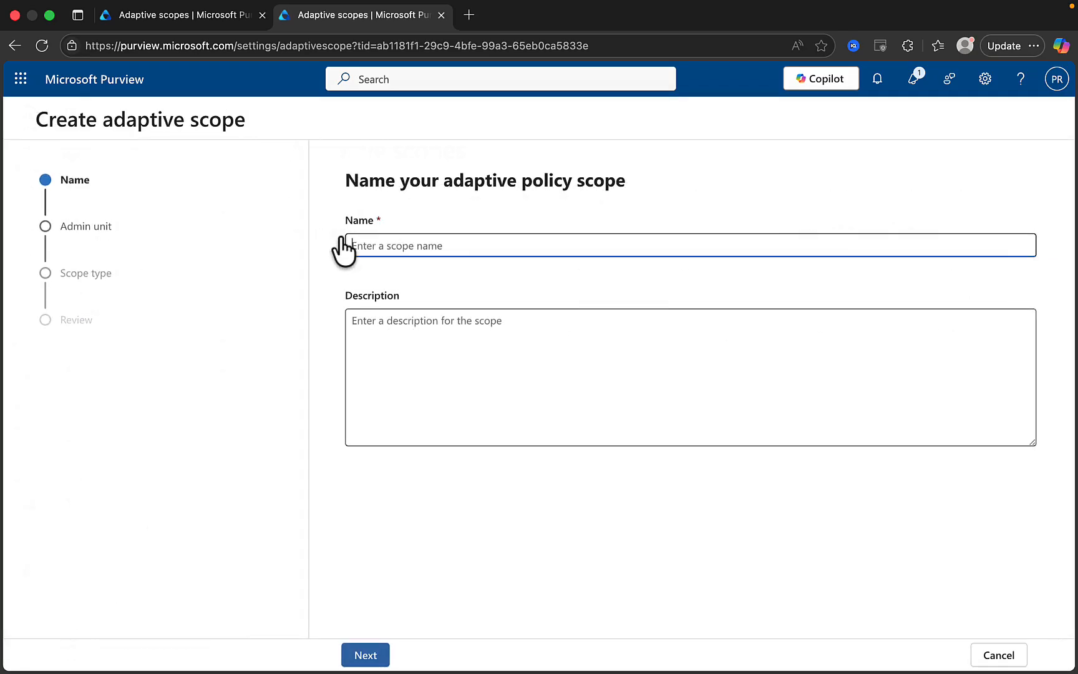
left_click(385, 244)
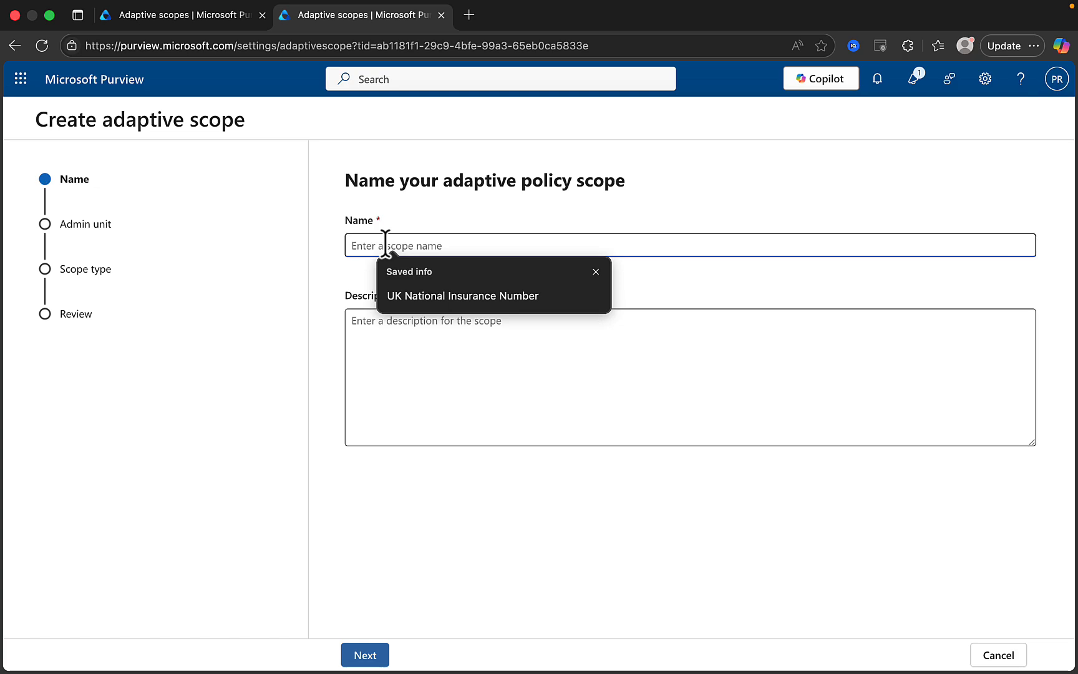
type("R")
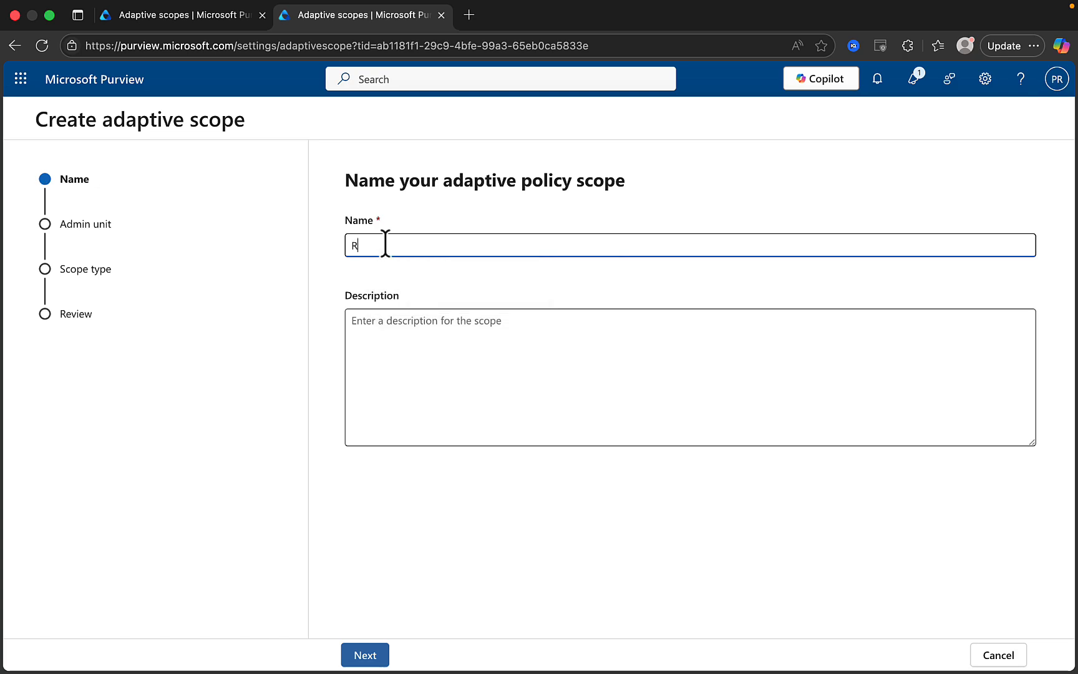
type("esearch")
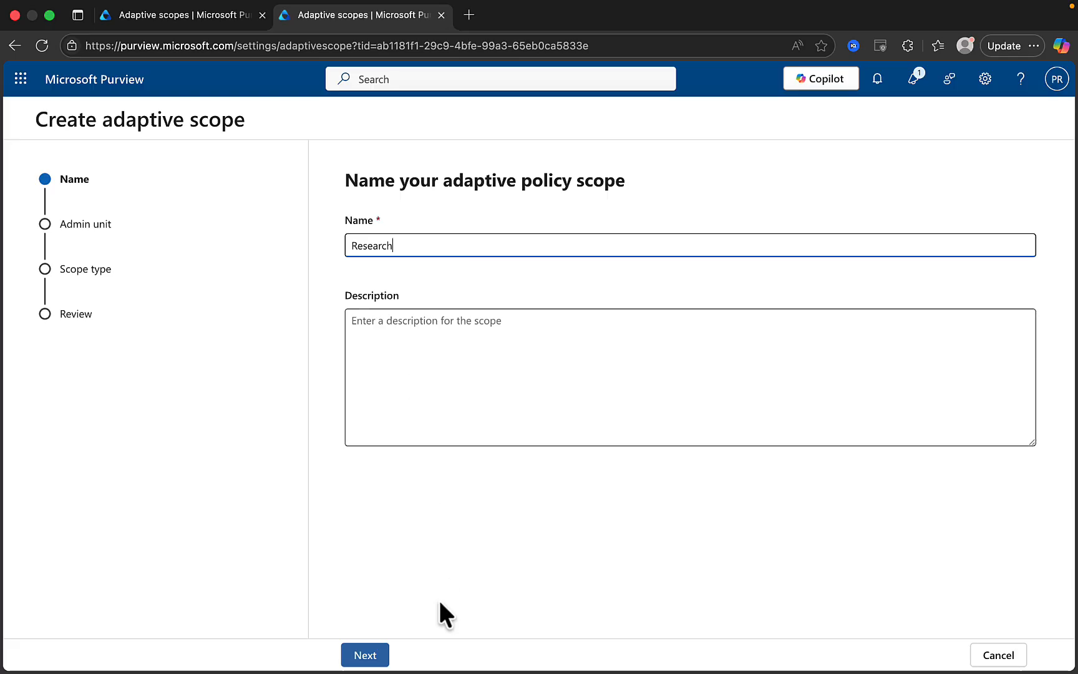
left_click(373, 653)
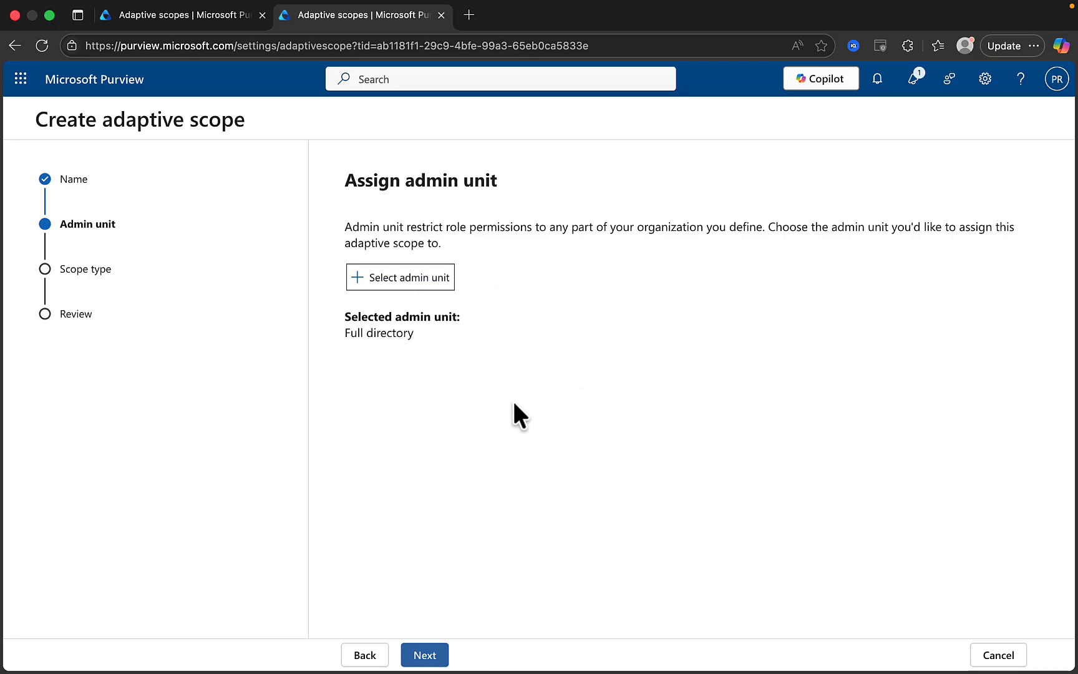
Keep the Full directory admin unit and set the new adaptive scope's type to Users
left_click(424, 655)
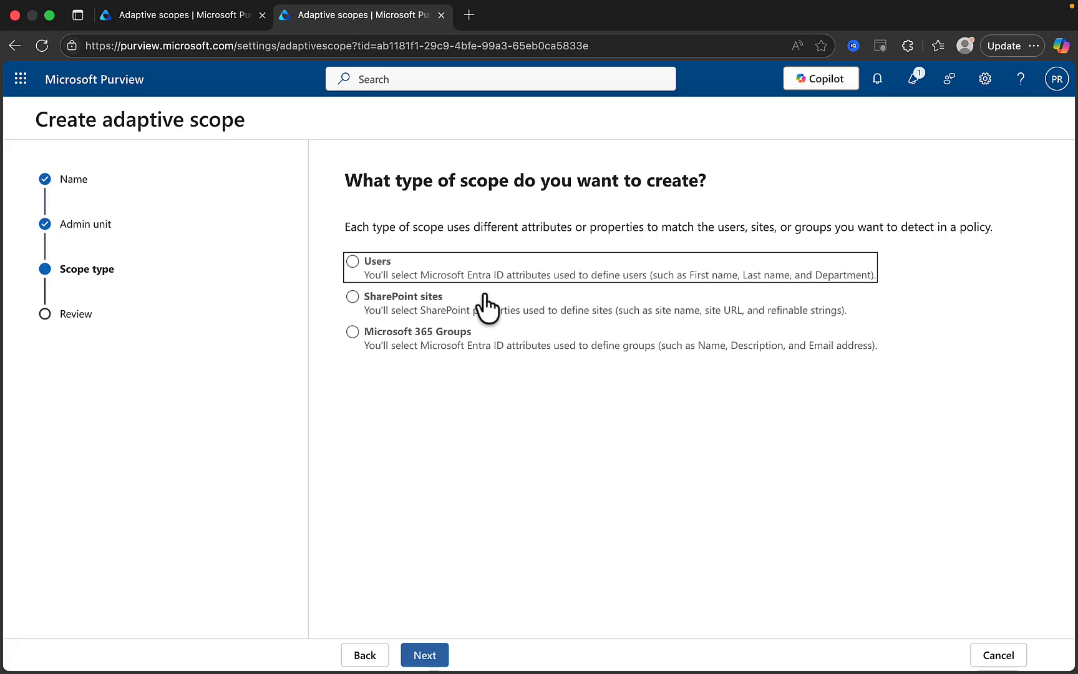
left_click(353, 297)
left_click(354, 262)
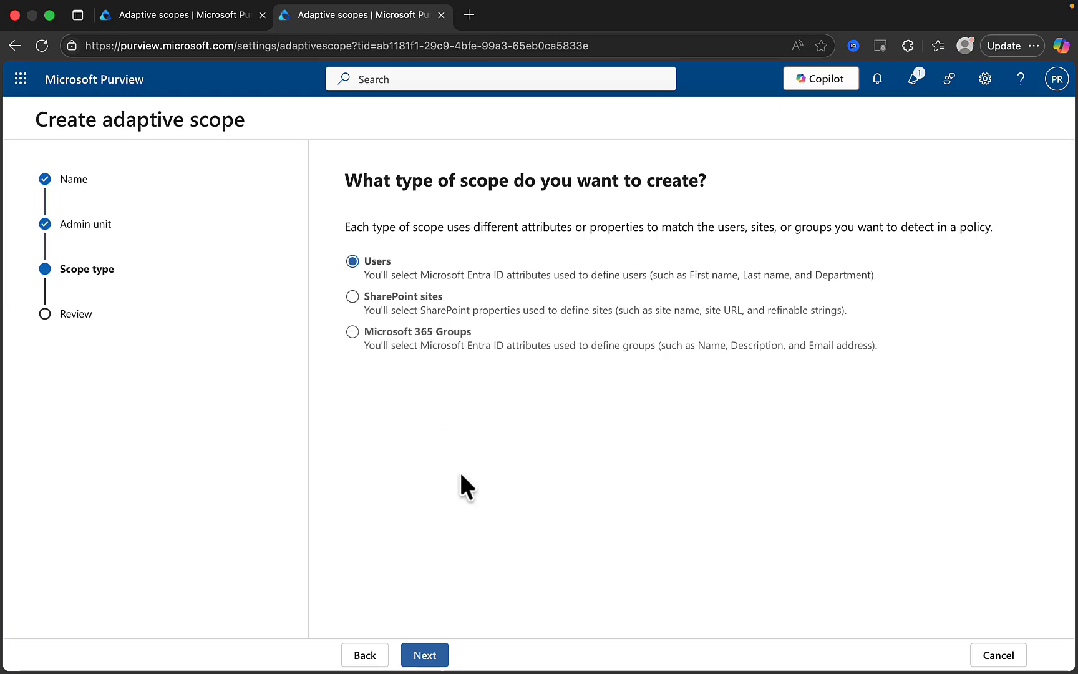
left_click(425, 655)
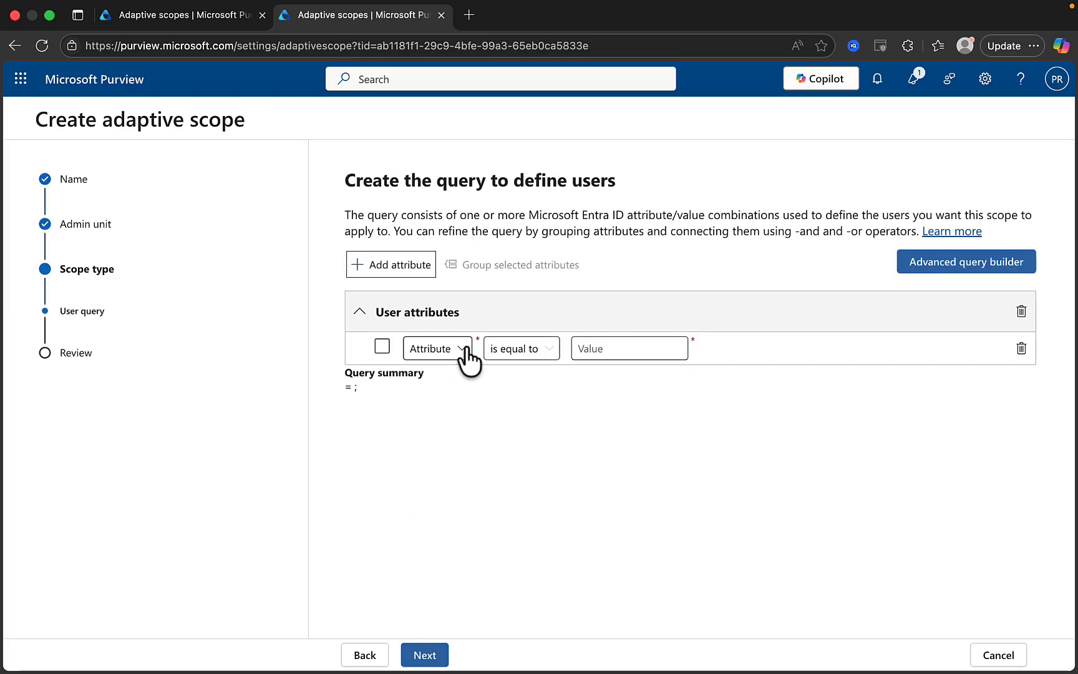
Define the scope's user query so that the Department attribute is equal to Research
left_click(464, 349)
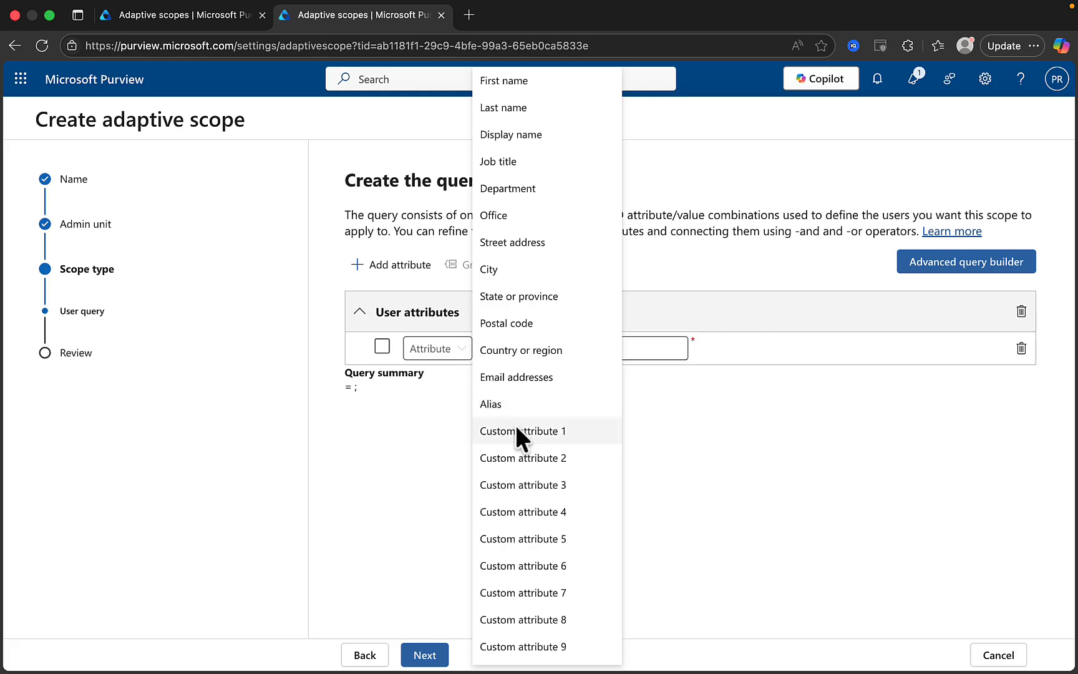
left_click(713, 476)
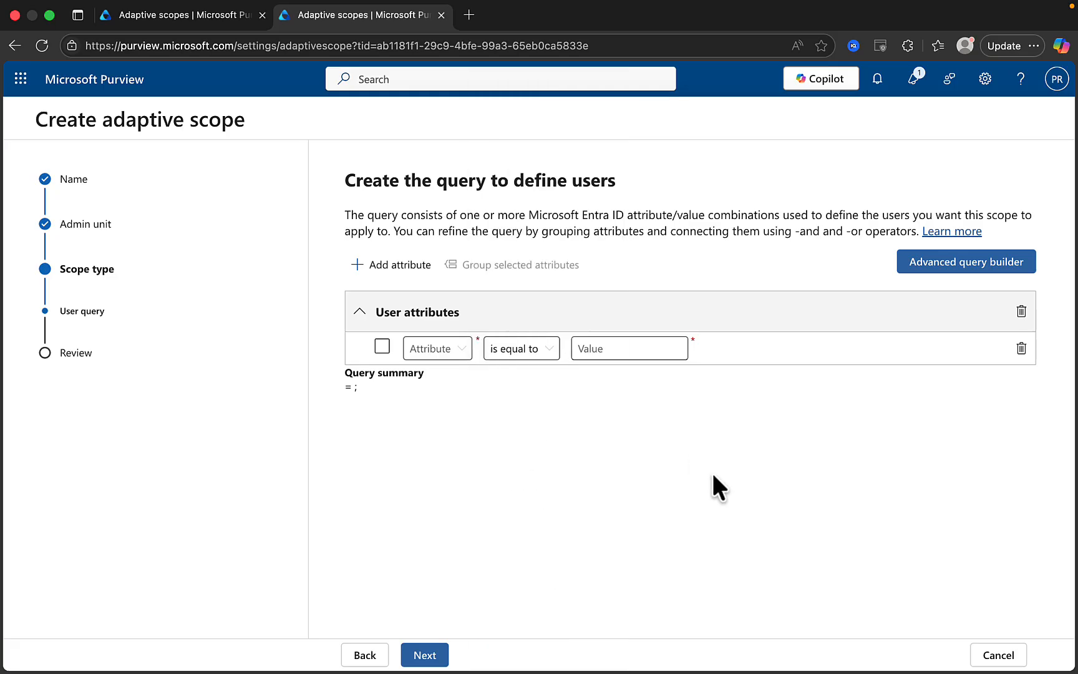
left_click(462, 349)
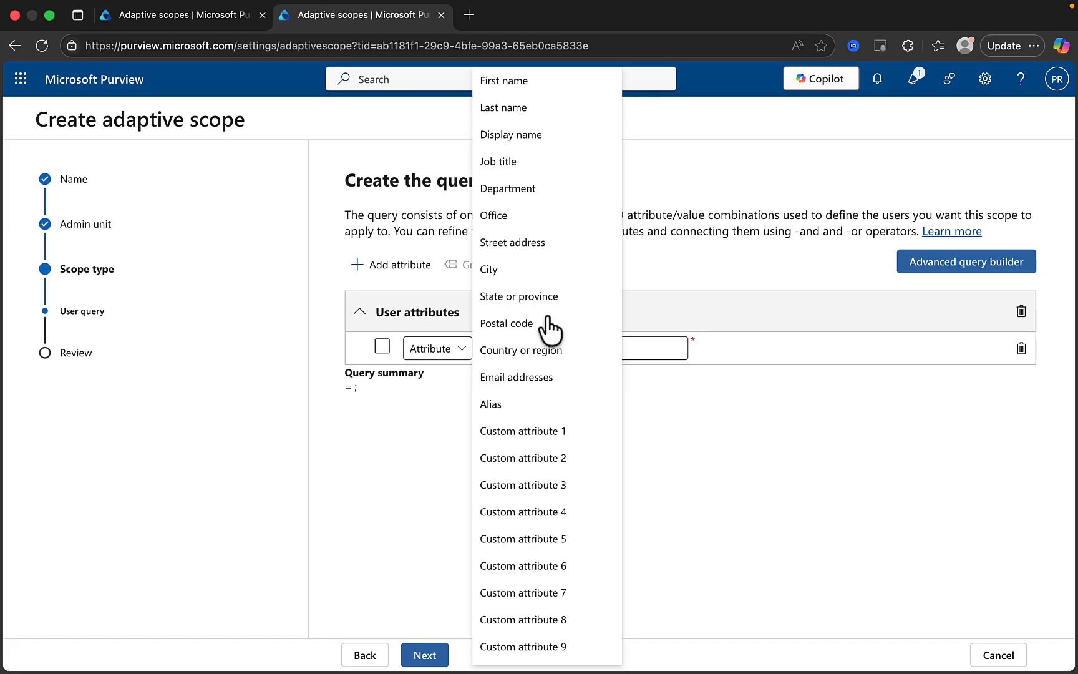
left_click(503, 189)
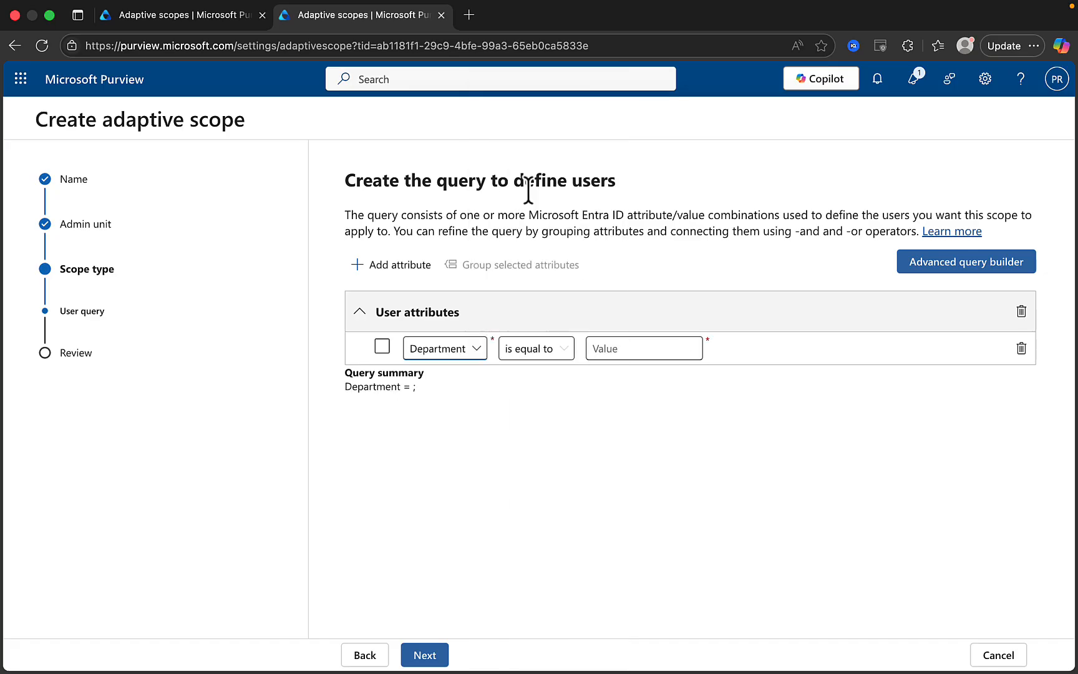
left_click(611, 349)
type("Re")
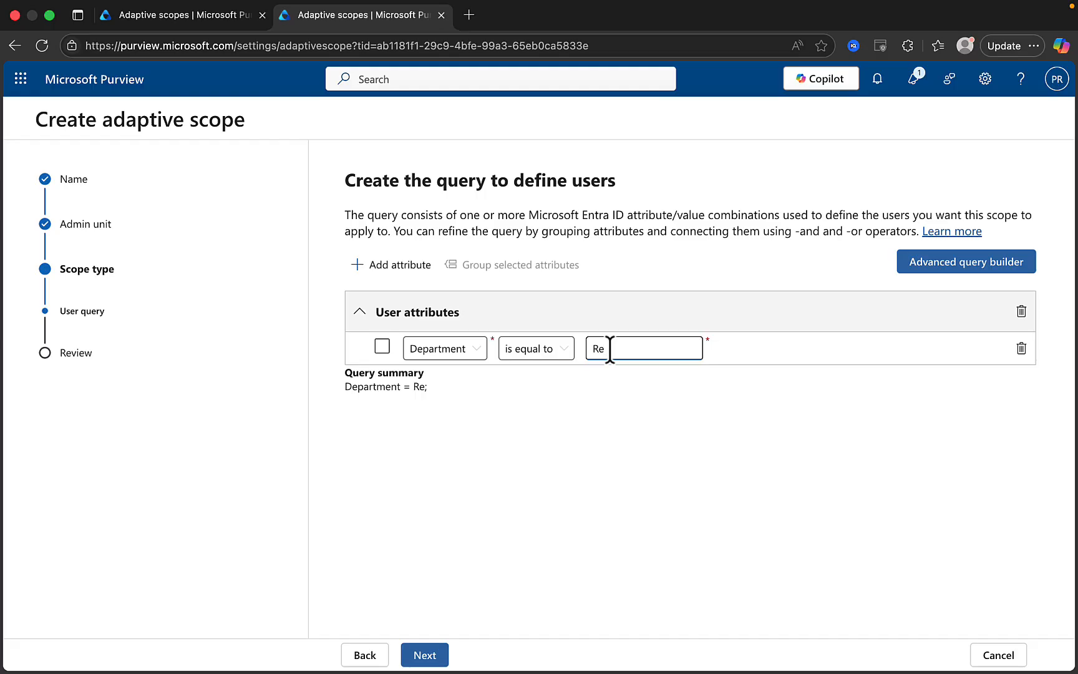
type("search")
left_click(426, 654)
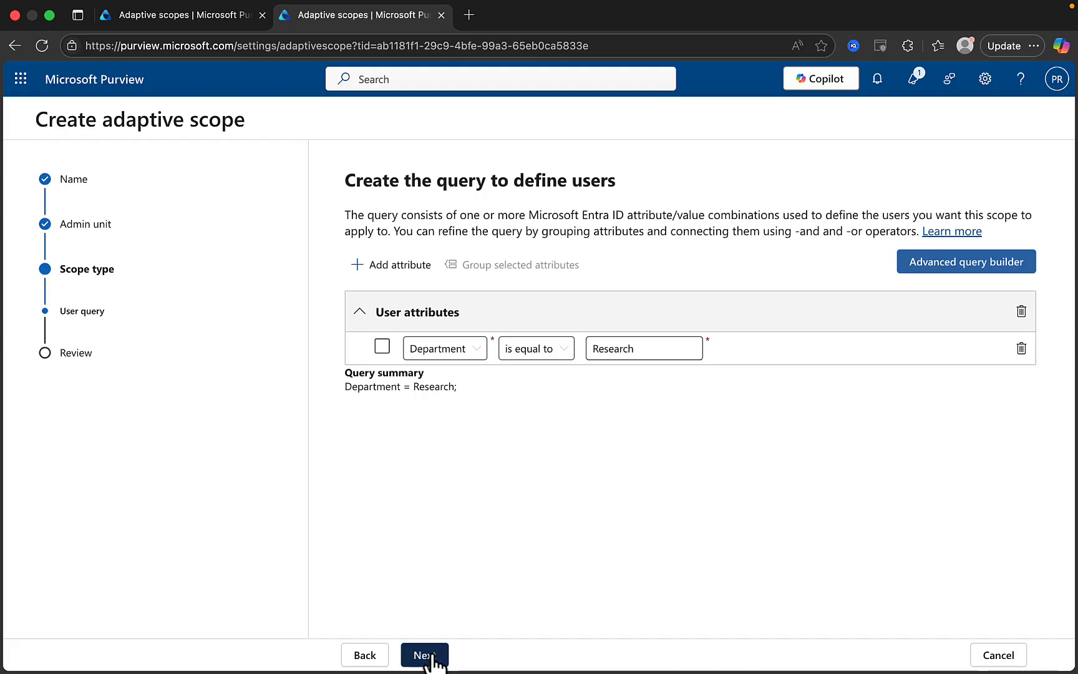
left_click(443, 661)
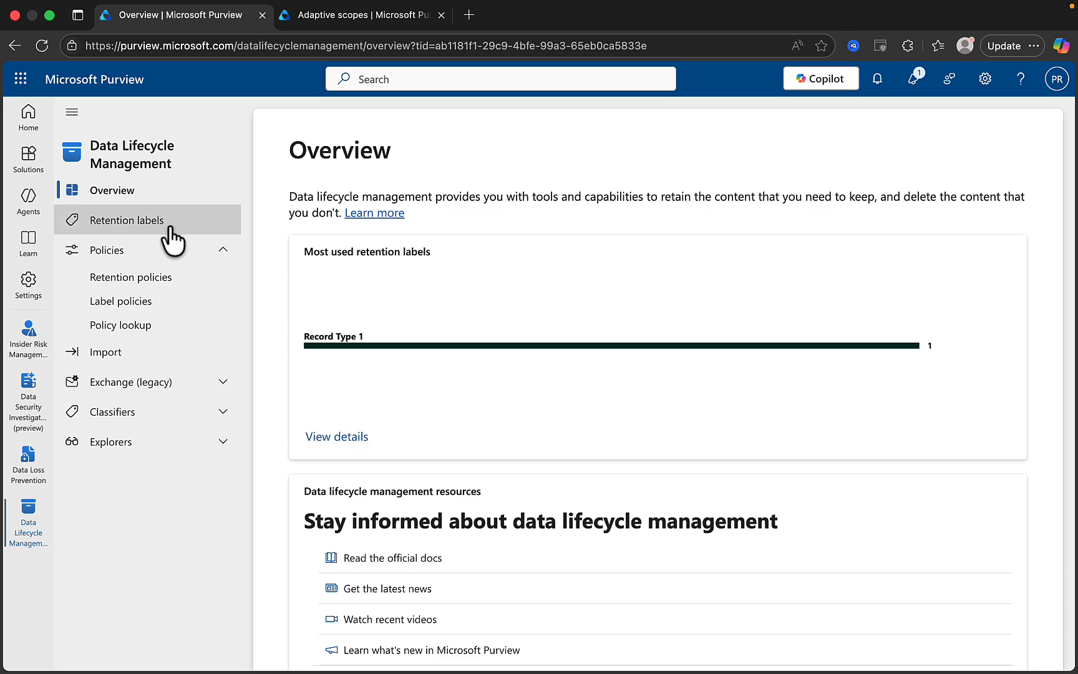
Start a new retention policy in Data Lifecycle Management and name it Adaptive Scope
left_click(169, 288)
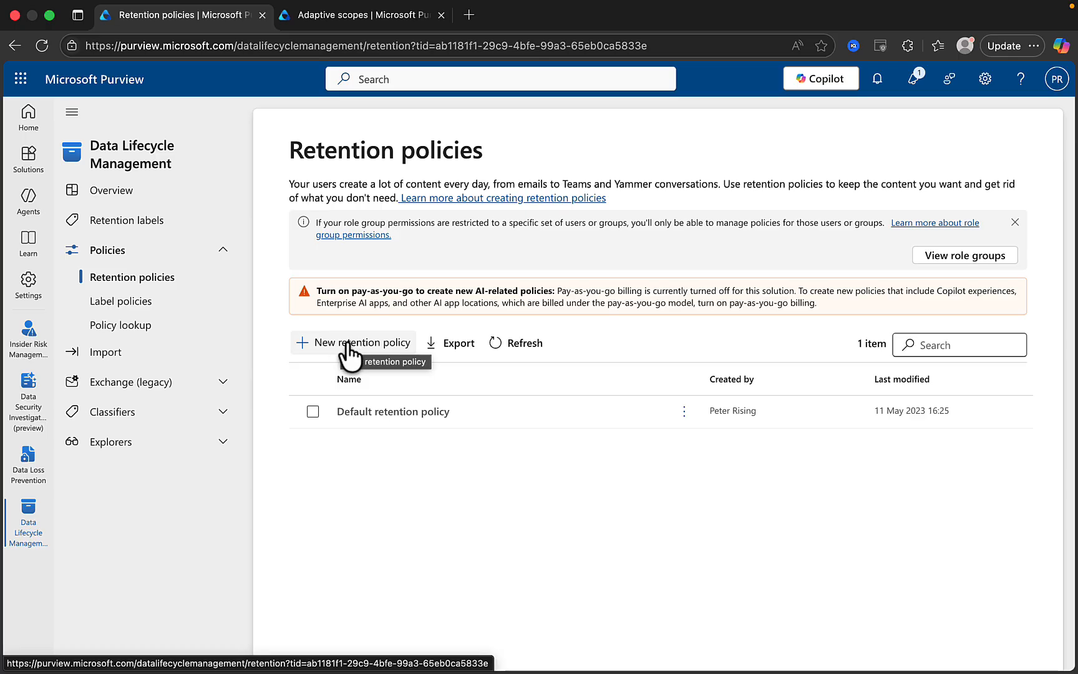
left_click(348, 354)
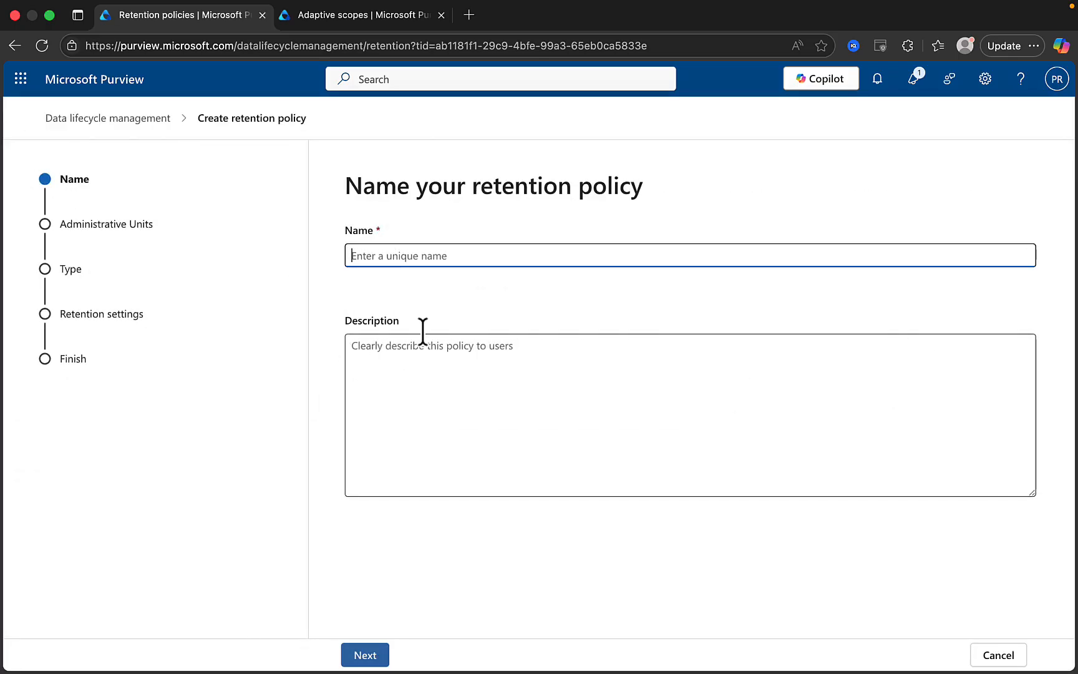
type("Ada")
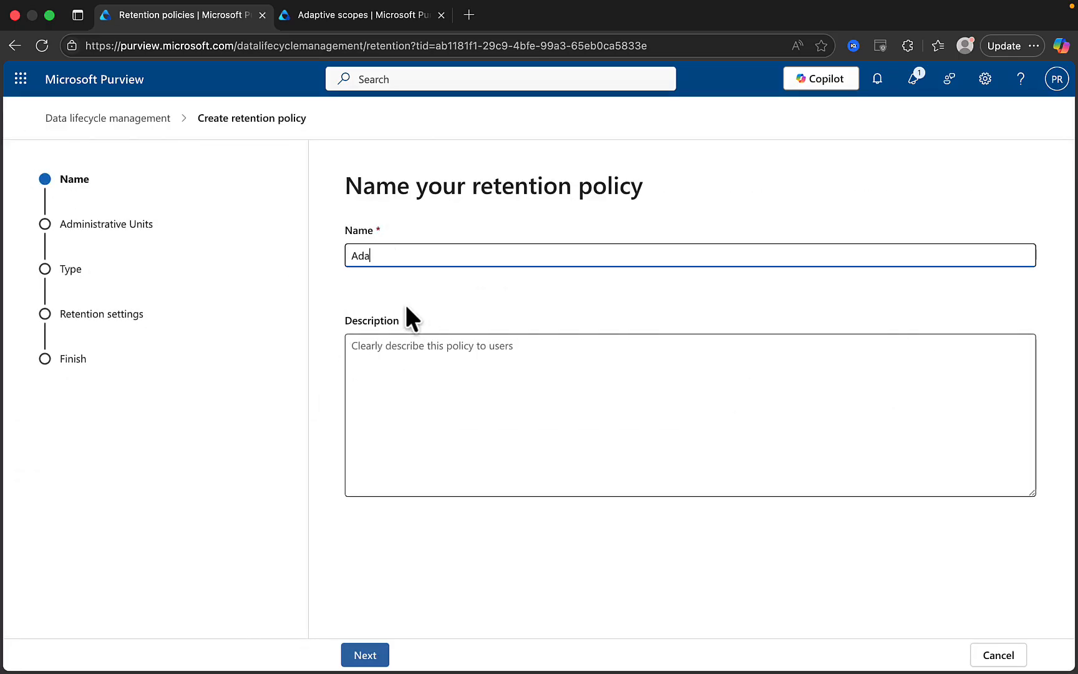
type("pt")
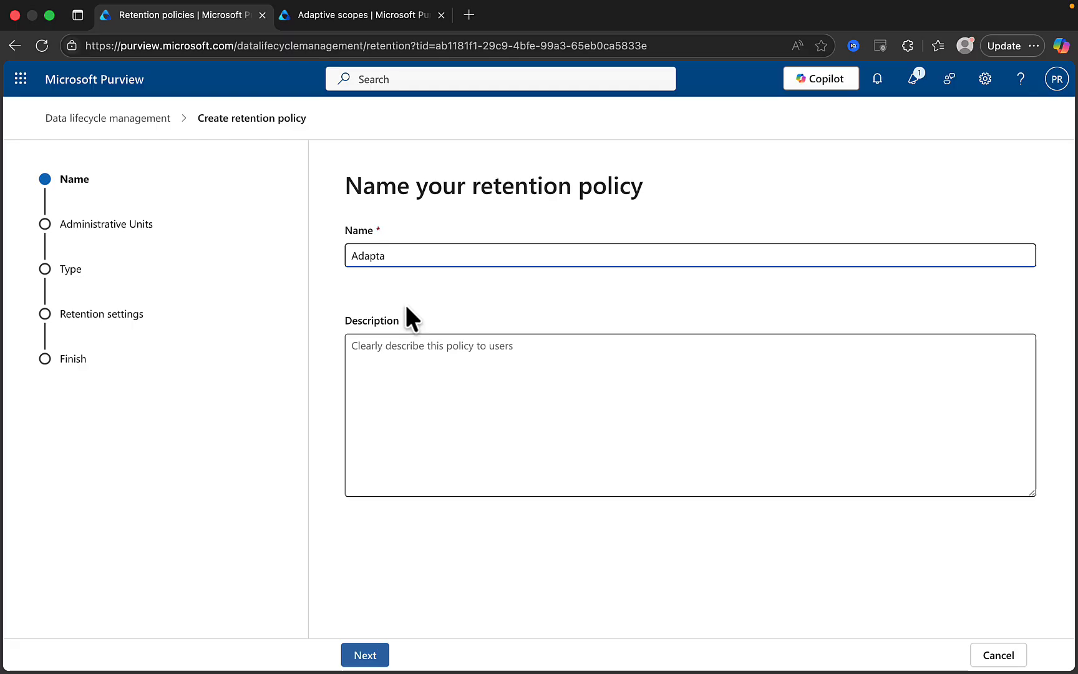
type("ive ")
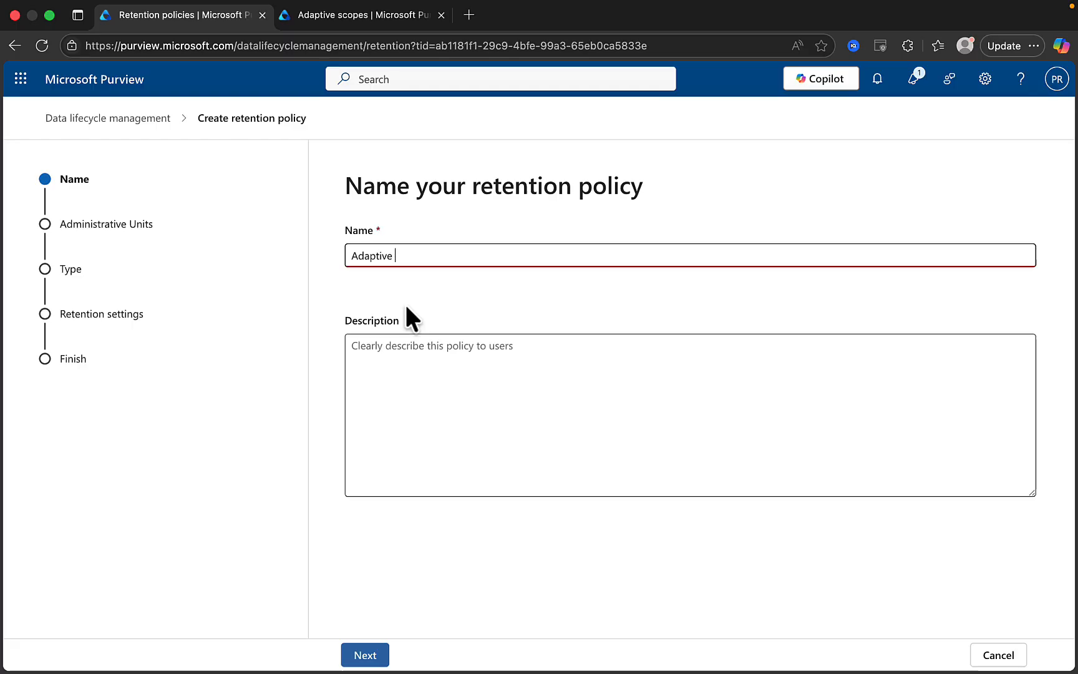
type("Scope")
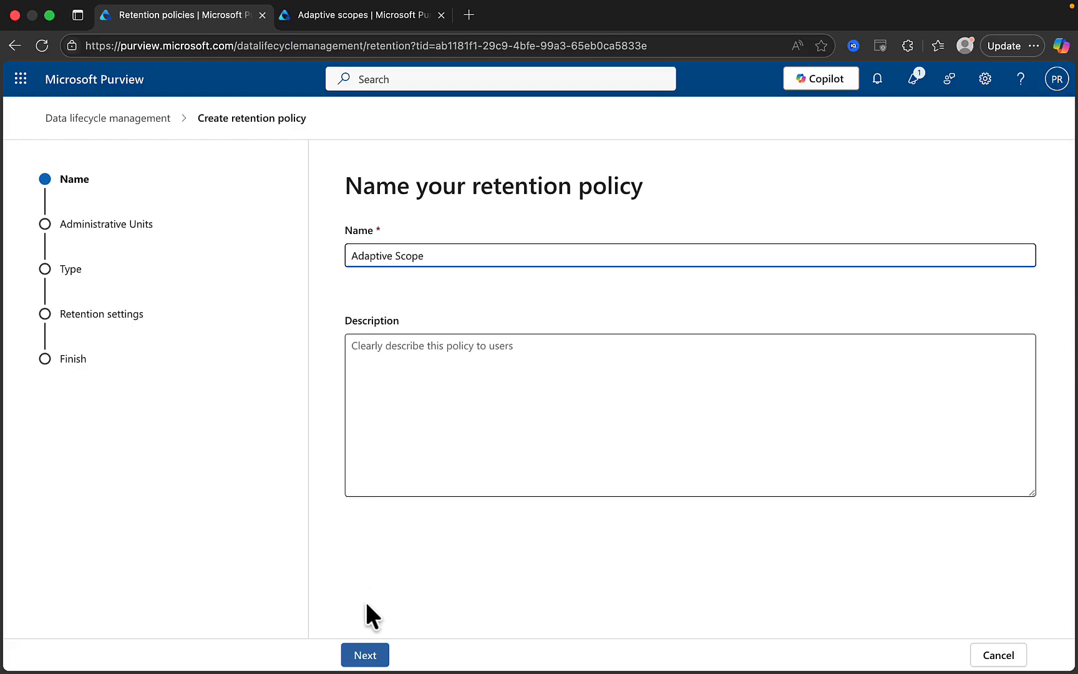
left_click(366, 655)
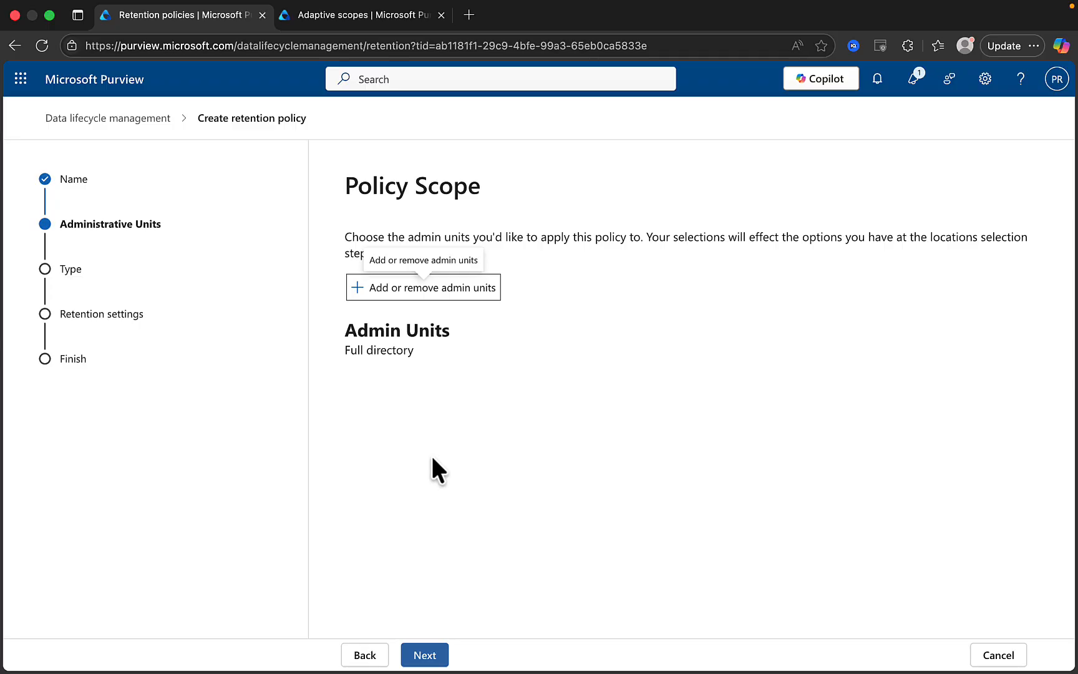
Keep the Full directory admin units and the Adaptive policy type, and add the Sales dept scope to the policy
left_click(427, 656)
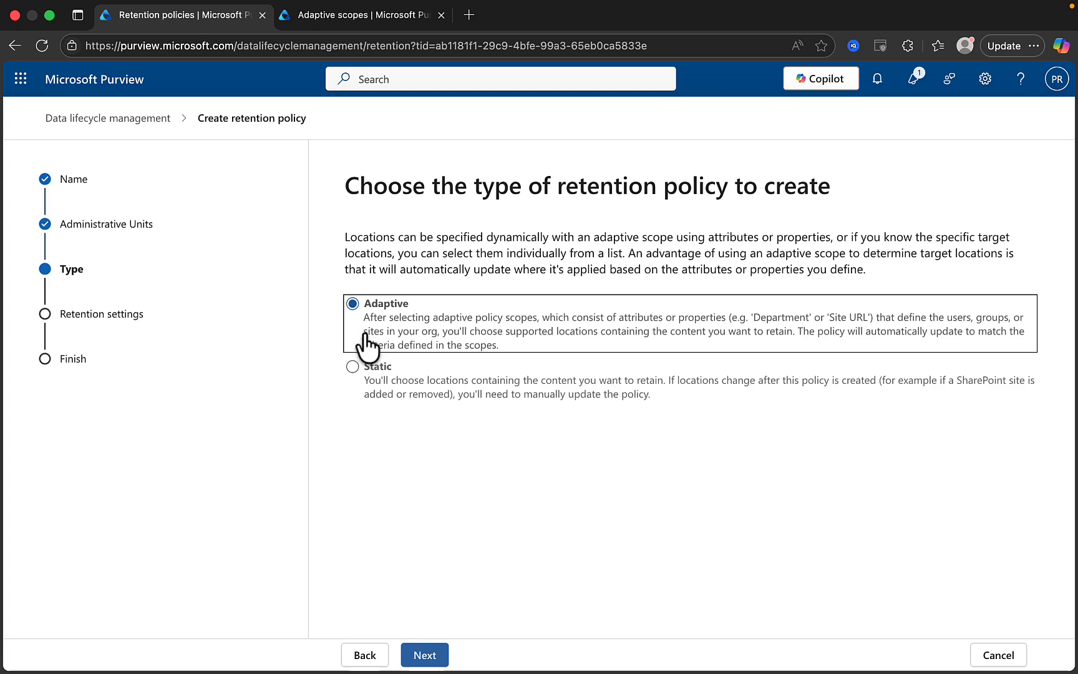
left_click(437, 652)
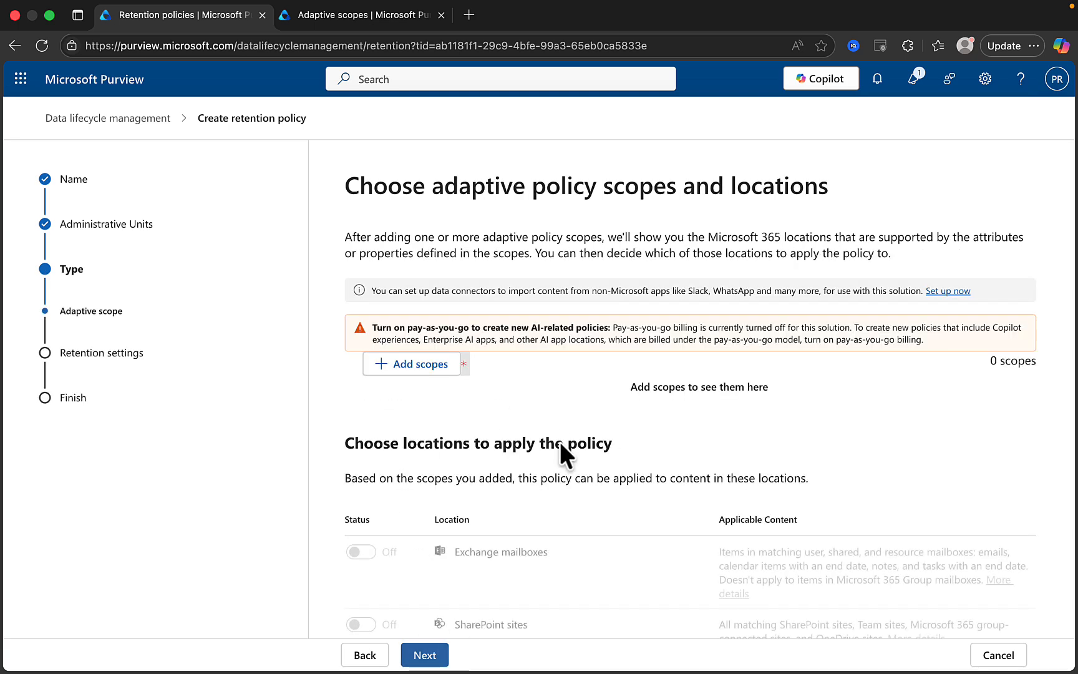
left_click(396, 364)
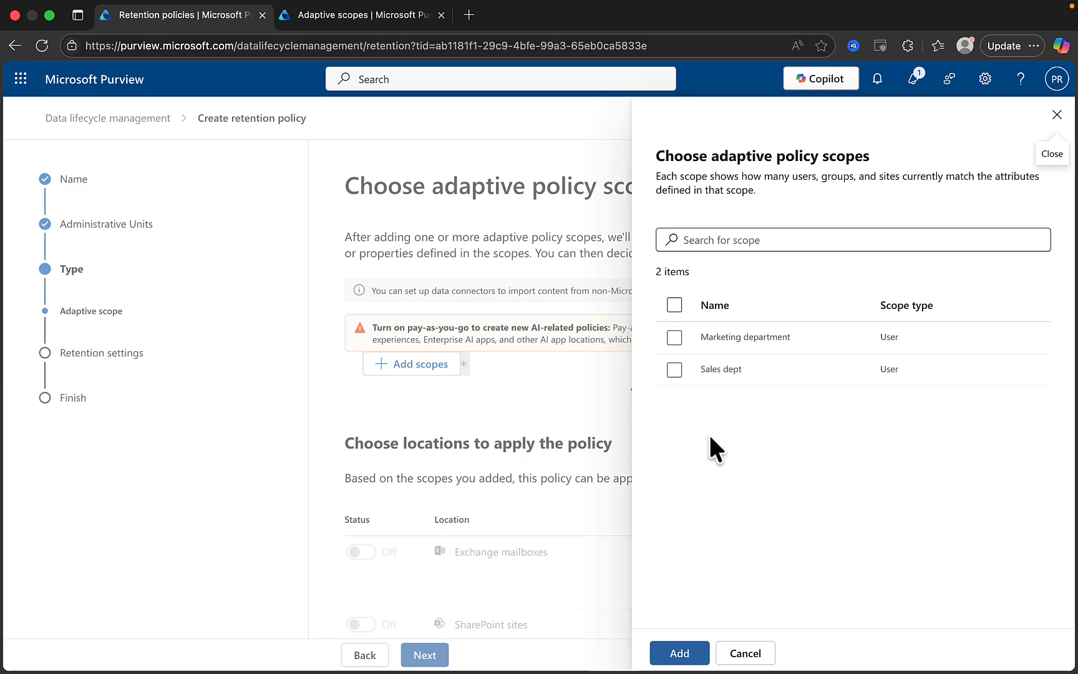
left_click(675, 371)
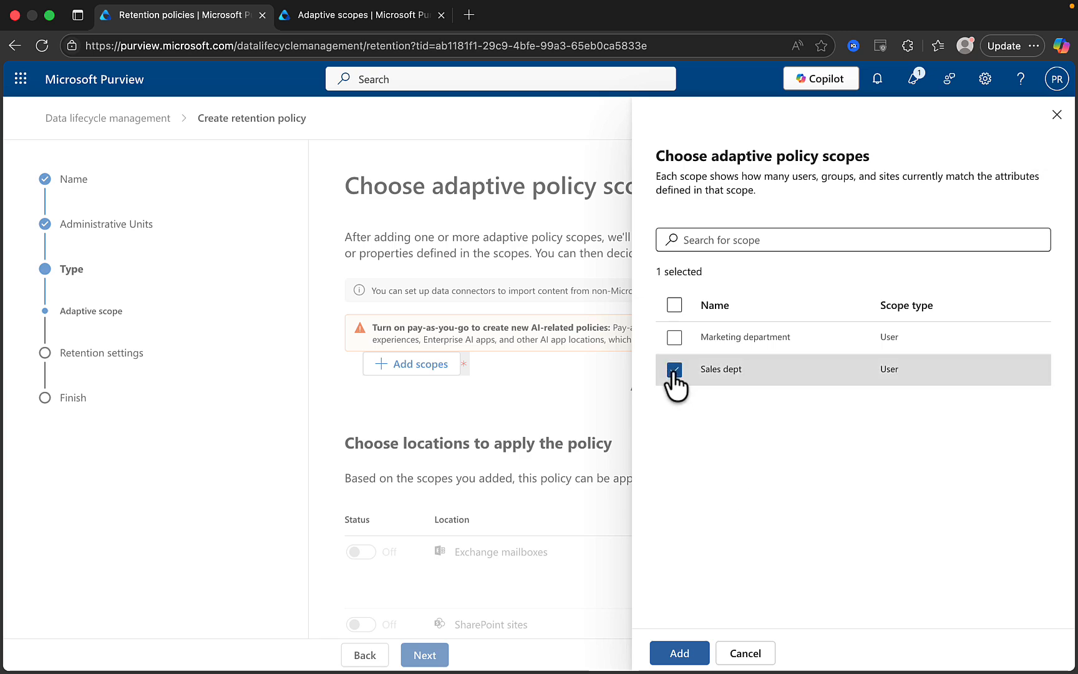
left_click(684, 653)
Review the policy locations, accept Exchange mailboxes and OneDrive accounts as enabled, and continue to the retention settings
scroll(663, 491, "down", 5)
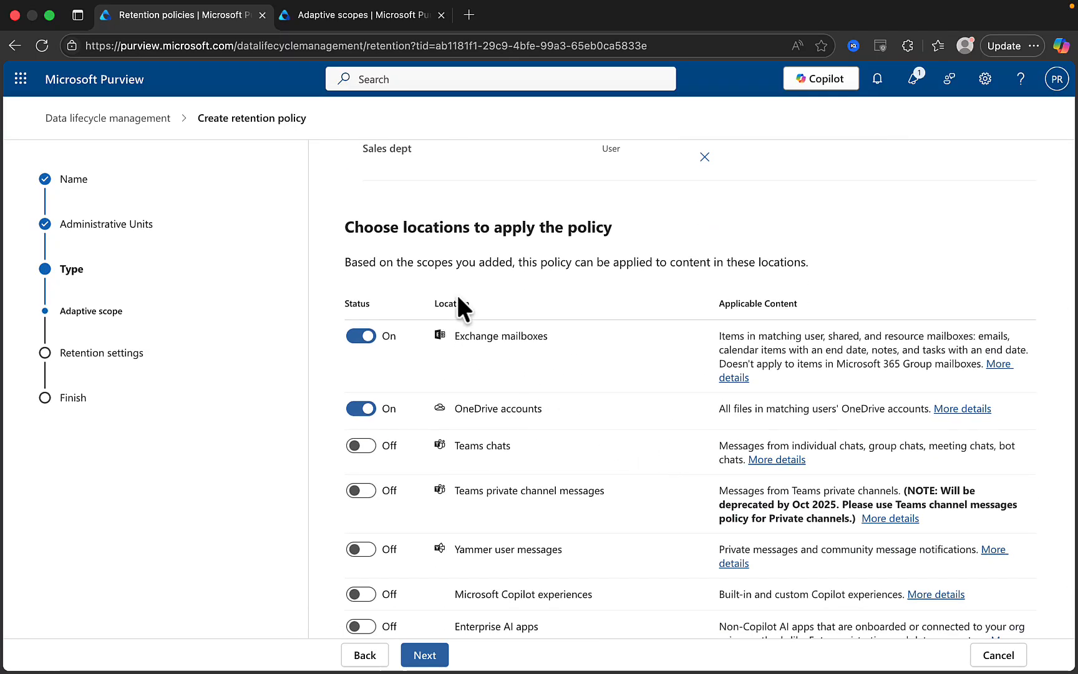
scroll(552, 466, "down", 2)
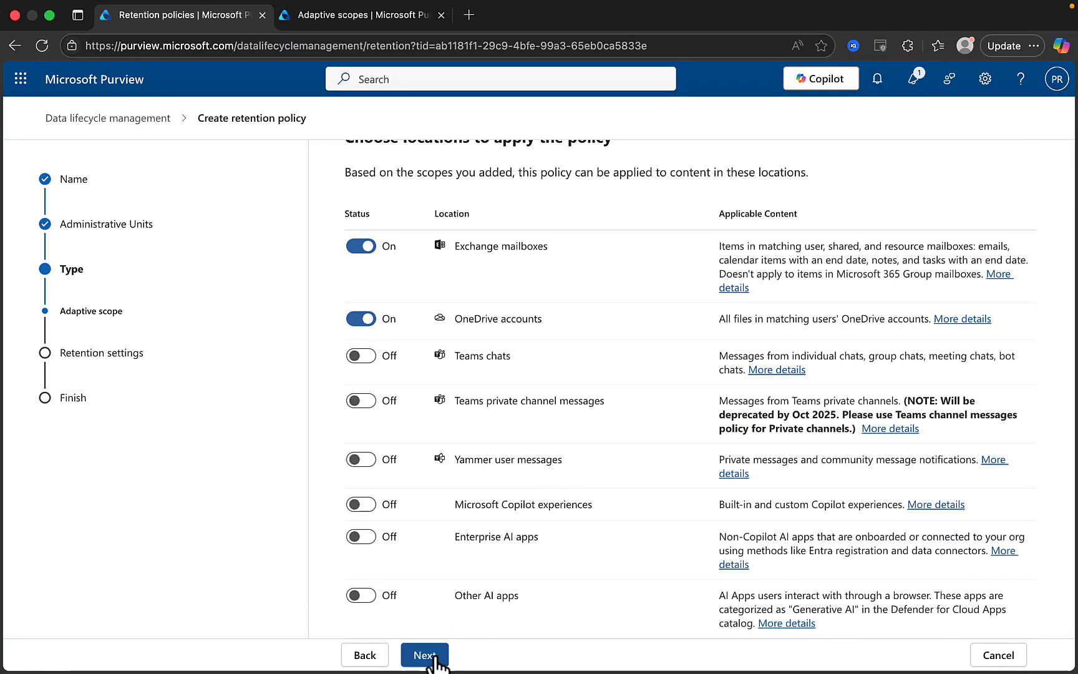
left_click(433, 656)
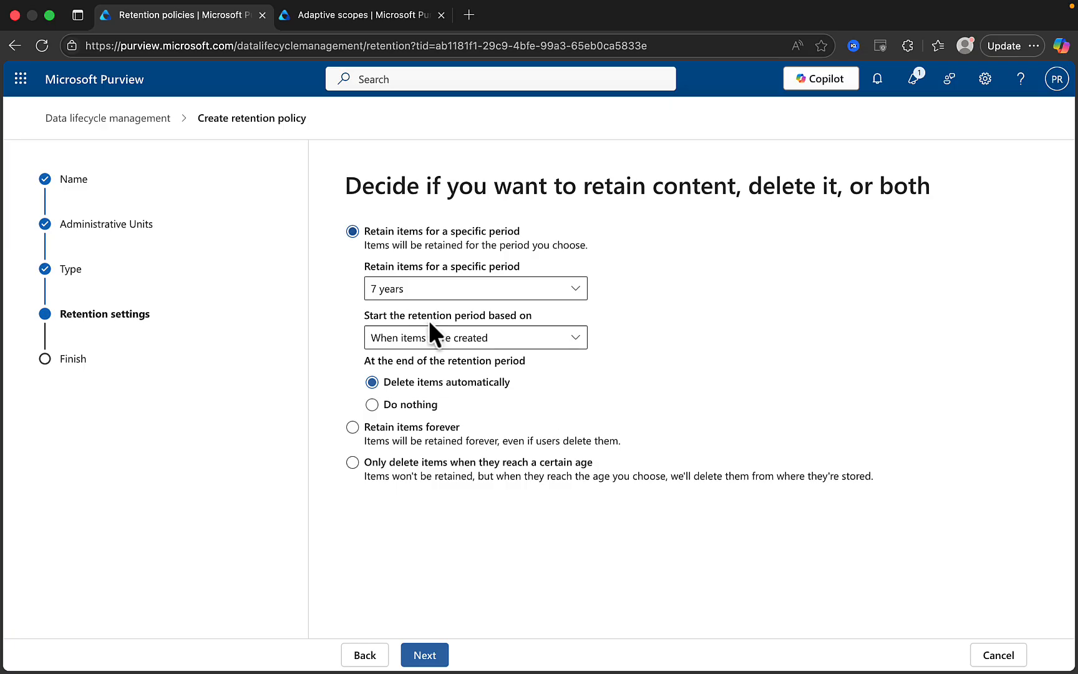